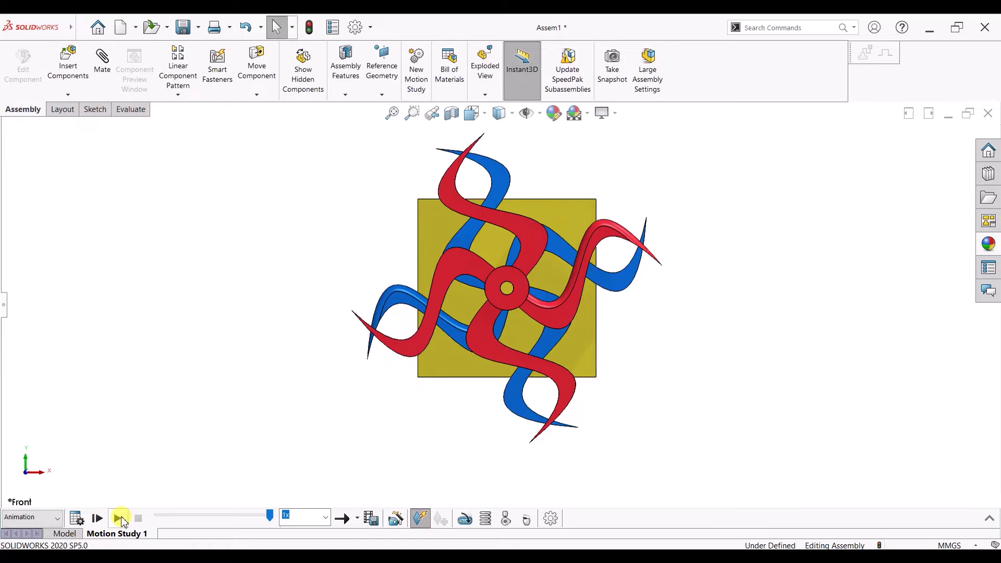
Play the motion study animation of the red and blue rotor assembly.
{"action": "left_click", "coordinate": [119, 519]}
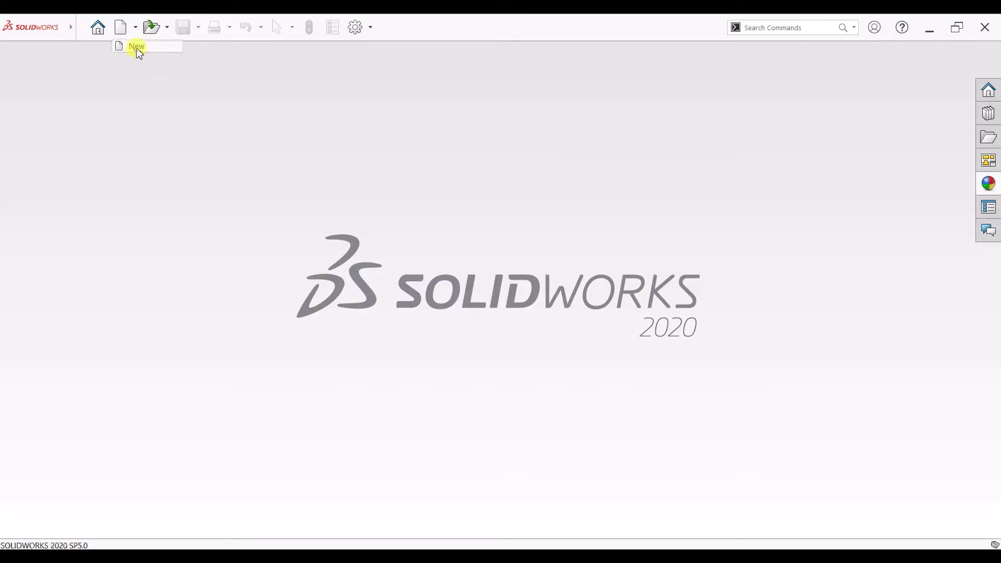
Create a new part and start a sketch on the Front Plane.
{"action": "left_click", "coordinate": [121, 28]}
{"action": "left_click", "coordinate": [586, 338]}
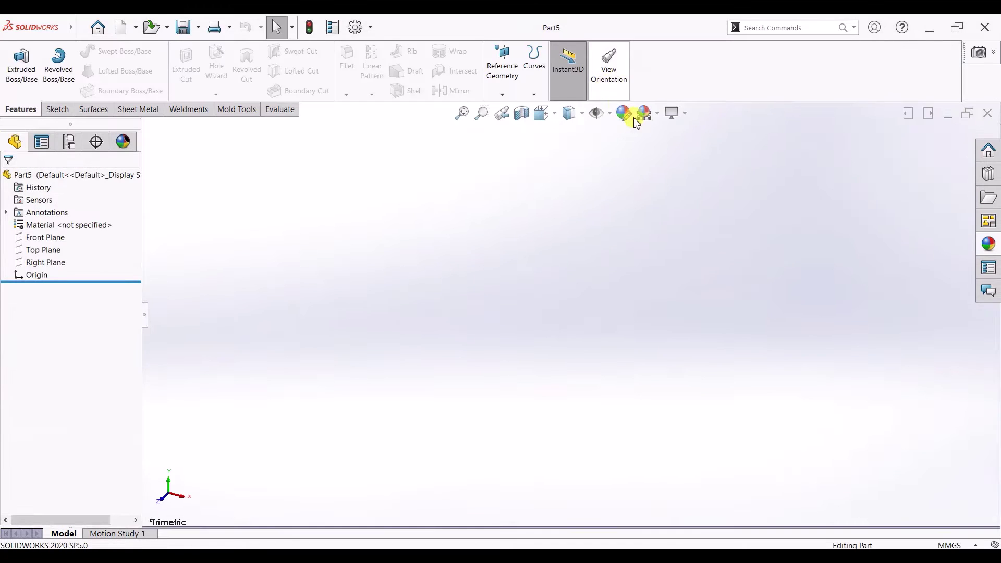
{"action": "left_click", "coordinate": [58, 109]}
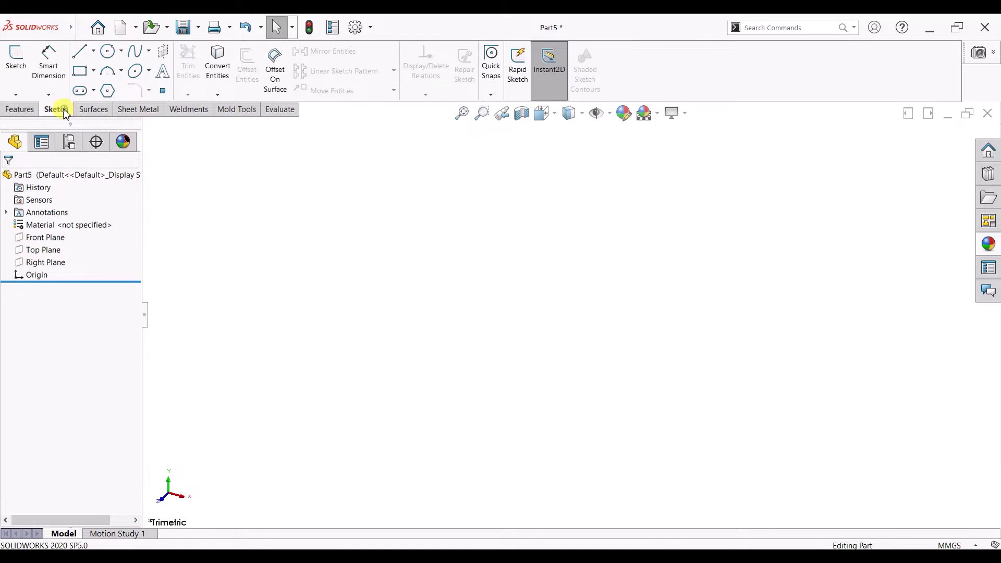
{"action": "left_click", "coordinate": [16, 57]}
{"action": "left_click", "coordinate": [424, 201]}
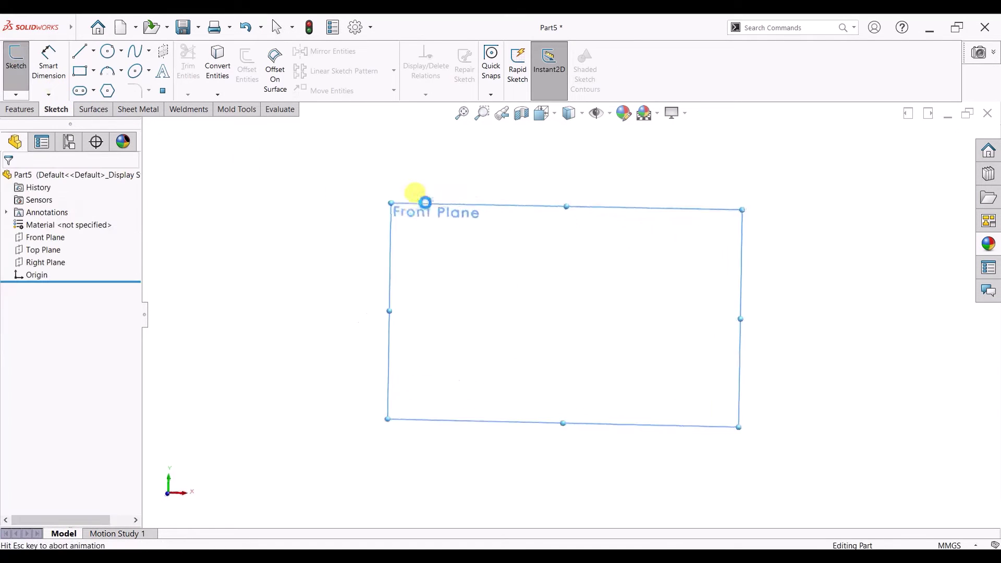
Sketch a center rectangle about 193 mm wide, centred on the origin.
{"action": "left_click", "coordinate": [93, 75]}
{"action": "left_click", "coordinate": [105, 101]}
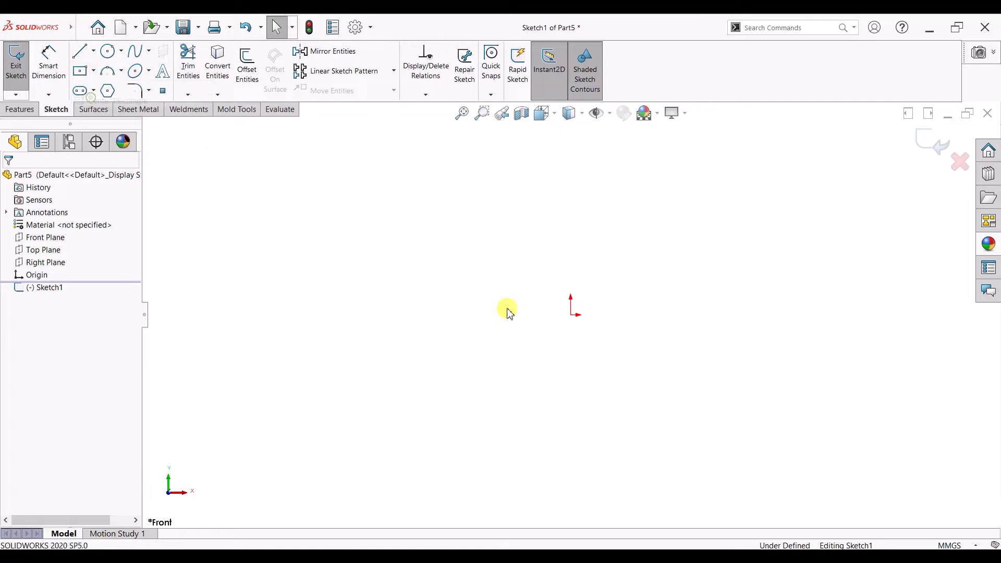
{"action": "left_click", "coordinate": [571, 315]}
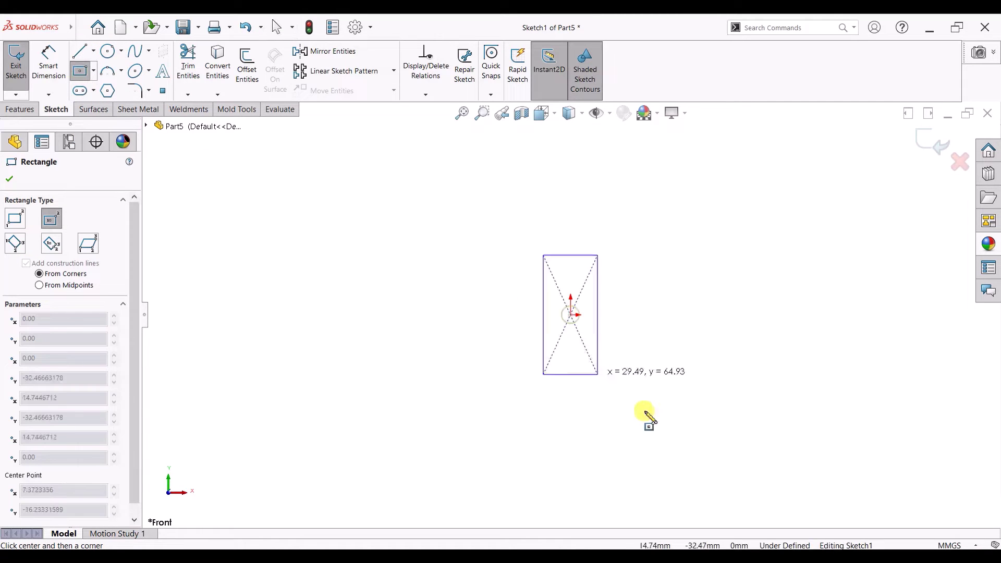
{"action": "left_click", "coordinate": [749, 472]}
Dimension the rectangle's width and height to 200 mm each.
{"action": "left_click", "coordinate": [49, 58]}
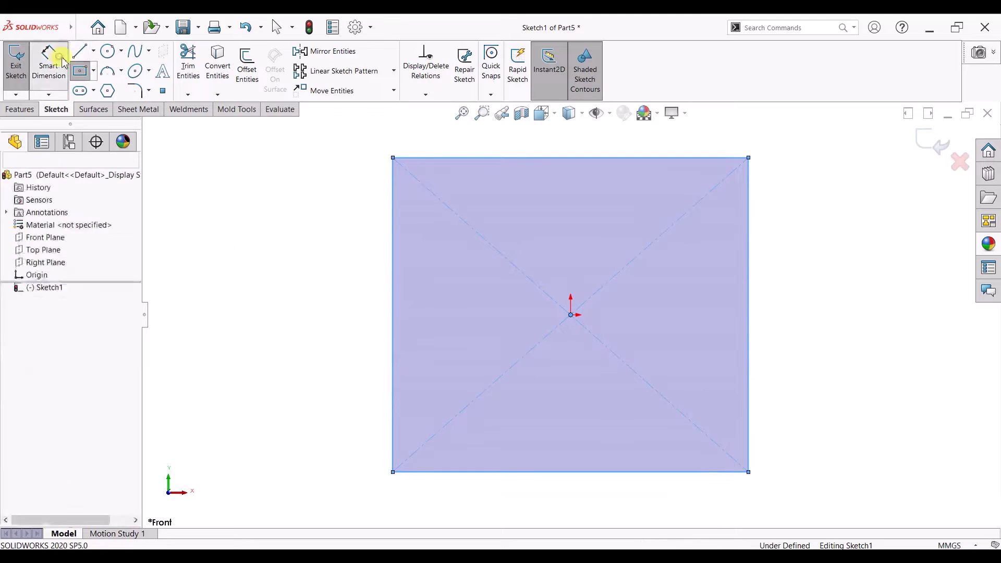
{"action": "left_click", "coordinate": [541, 156]}
{"action": "left_click", "coordinate": [541, 152]}
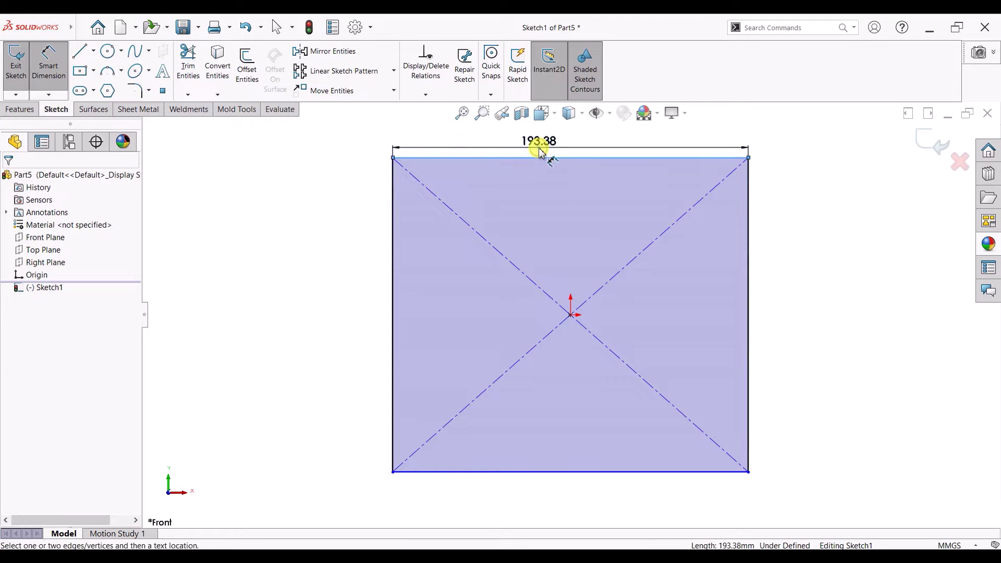
{"action": "type", "text": "200"}
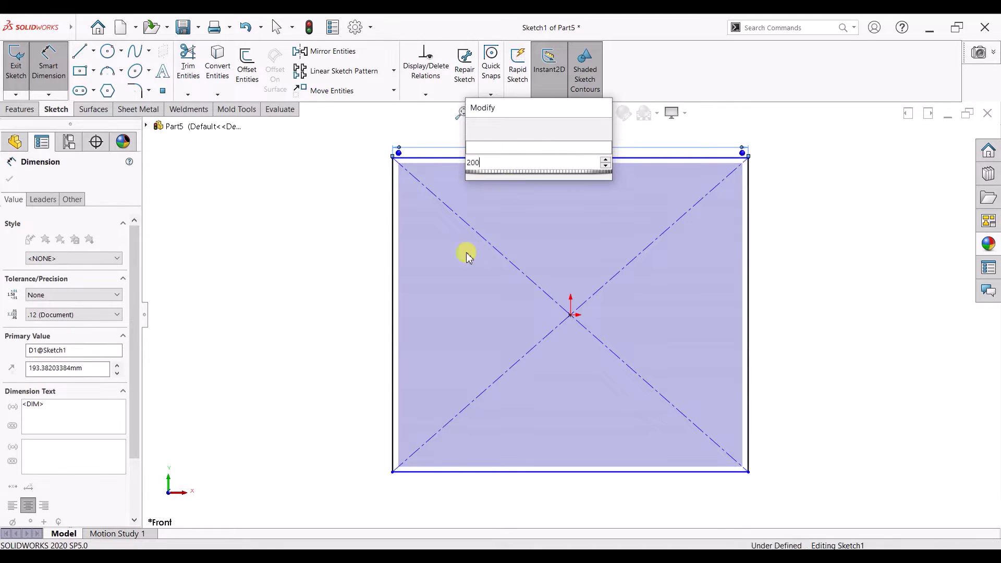
{"action": "key", "text": "Return"}
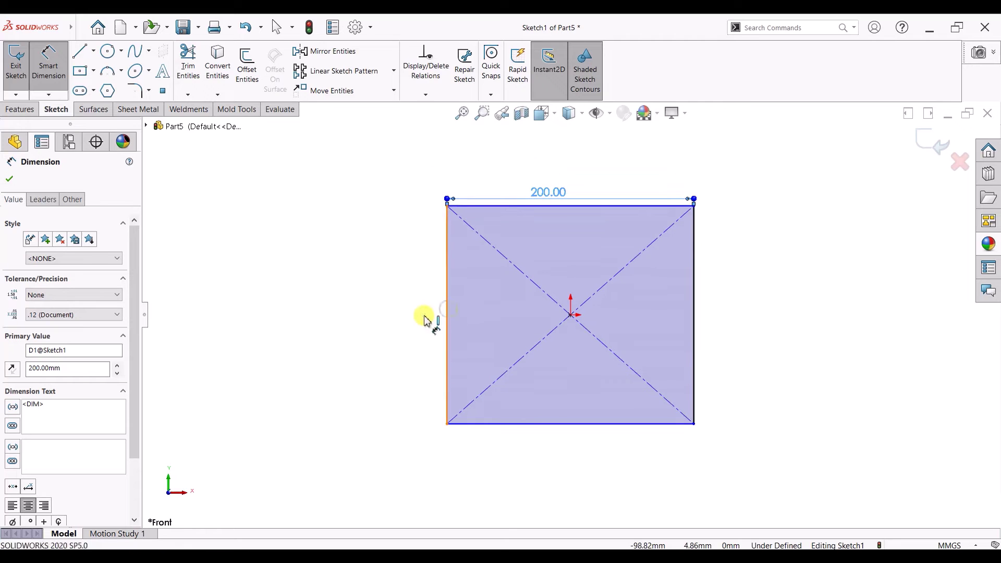
{"action": "left_click", "coordinate": [425, 317]}
{"action": "left_click", "coordinate": [425, 317]}
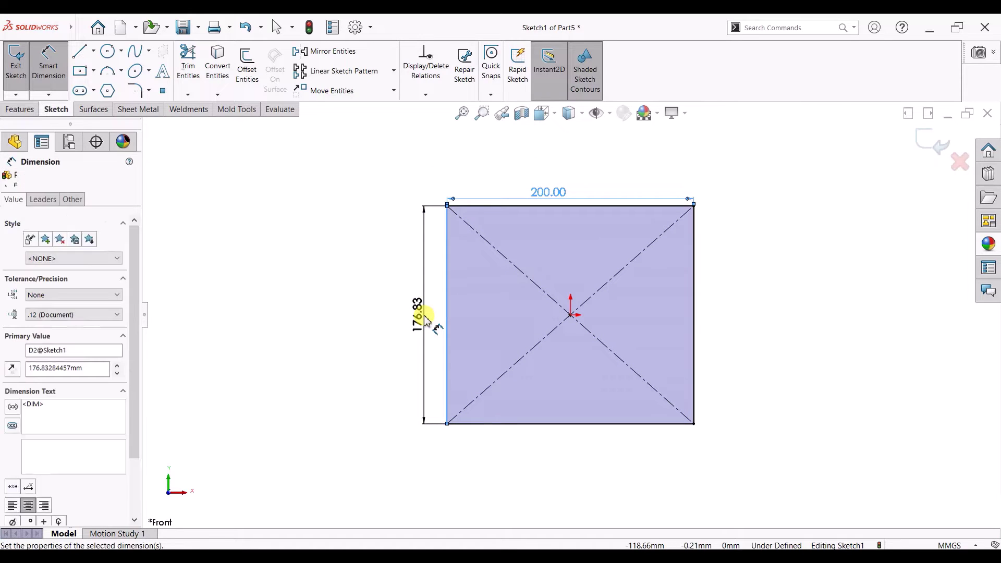
{"action": "type", "text": "200"}
{"action": "key", "text": "Return"}
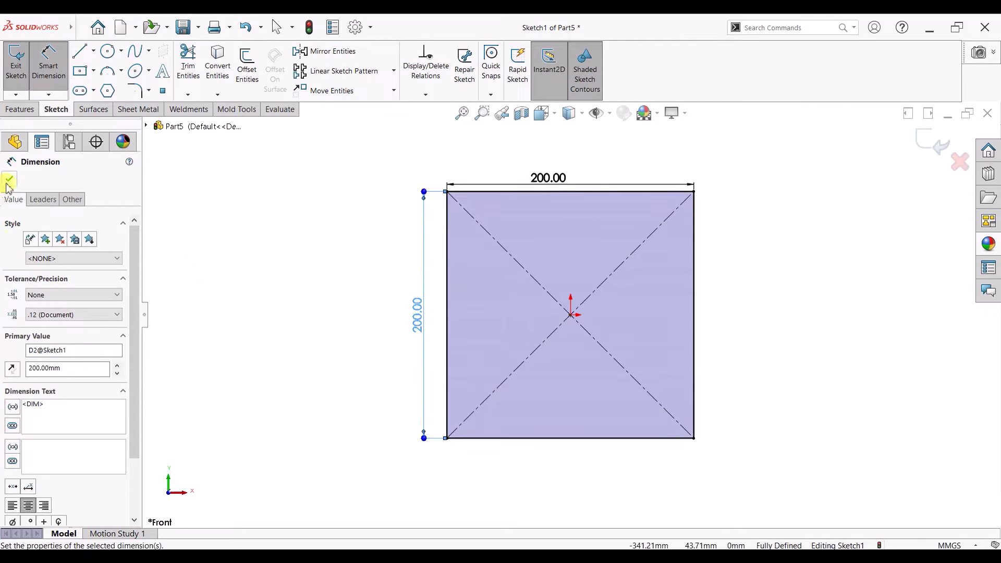
{"action": "left_click", "coordinate": [10, 179]}
Extrude the square sketch as a blind boss 10 mm deep.
{"action": "left_click", "coordinate": [21, 109]}
{"action": "left_click", "coordinate": [23, 79]}
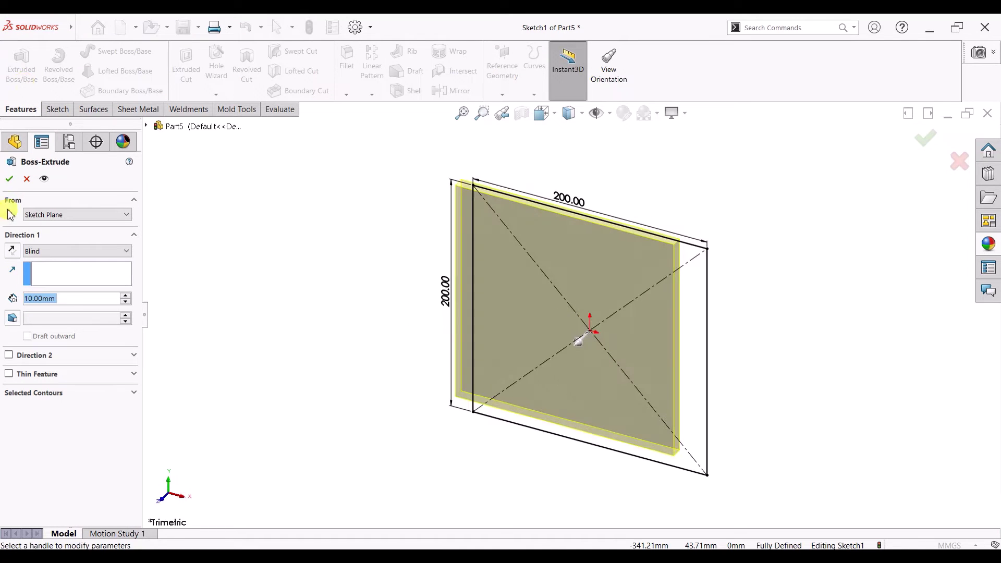
{"action": "left_click", "coordinate": [9, 182]}
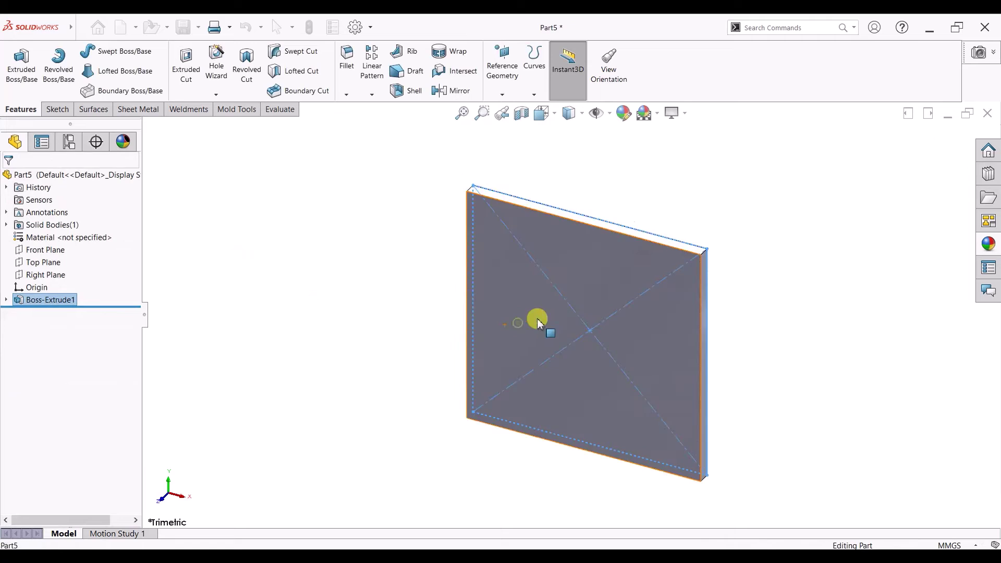
Start a sketch on the plate's front face and draw a circle about 18 mm in diameter centred on the origin.
{"action": "left_click", "coordinate": [537, 318]}
{"action": "left_click", "coordinate": [565, 293]}
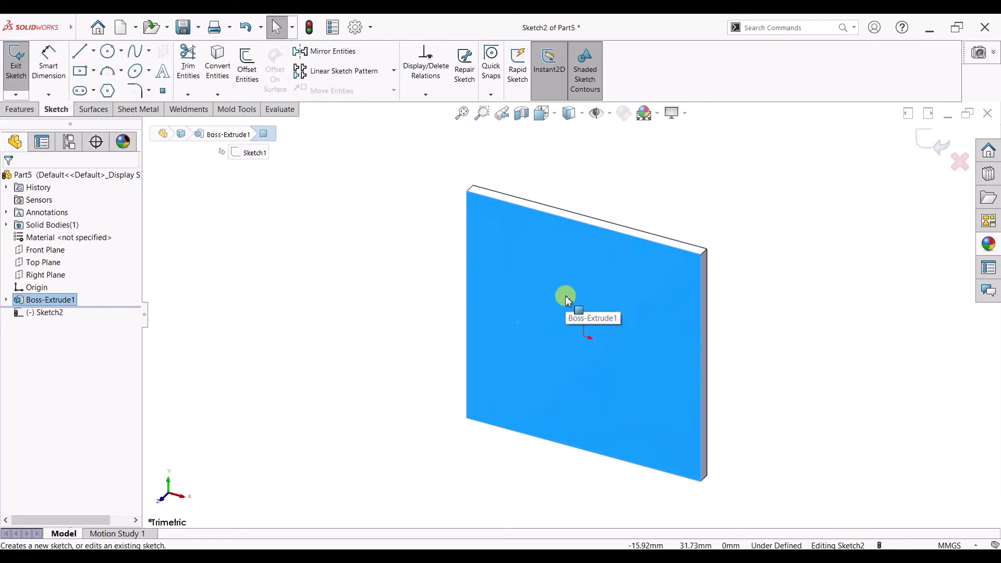
{"action": "key", "text": "ctrl+8"}
{"action": "left_click_drag", "start_coordinate": [570, 315], "coordinate": [576, 338]}
{"action": "right_click_drag", "start_coordinate": [577, 338], "coordinate": [570, 304]}
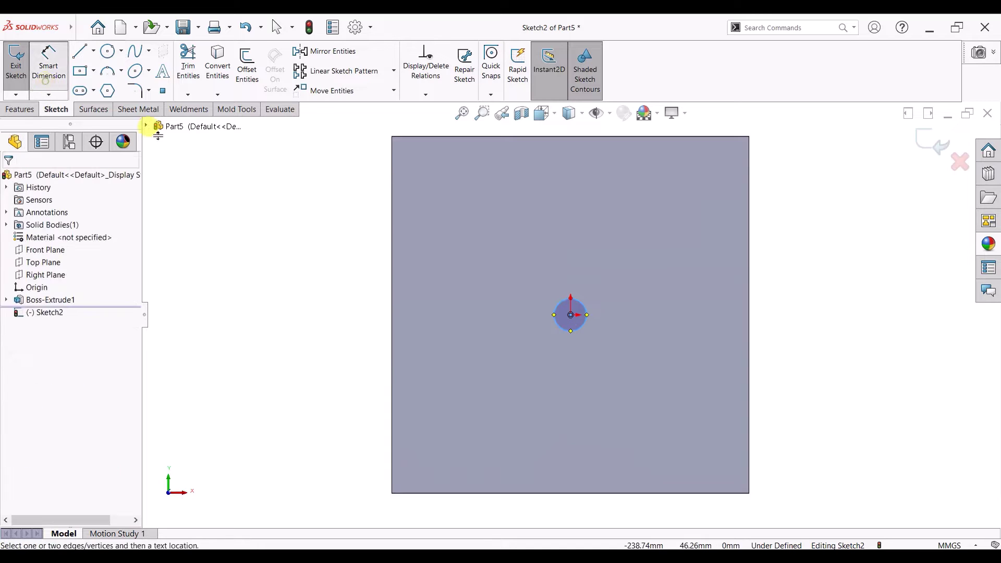
Dimension the circle's diameter to 15 mm.
{"action": "left_click", "coordinate": [574, 288]}
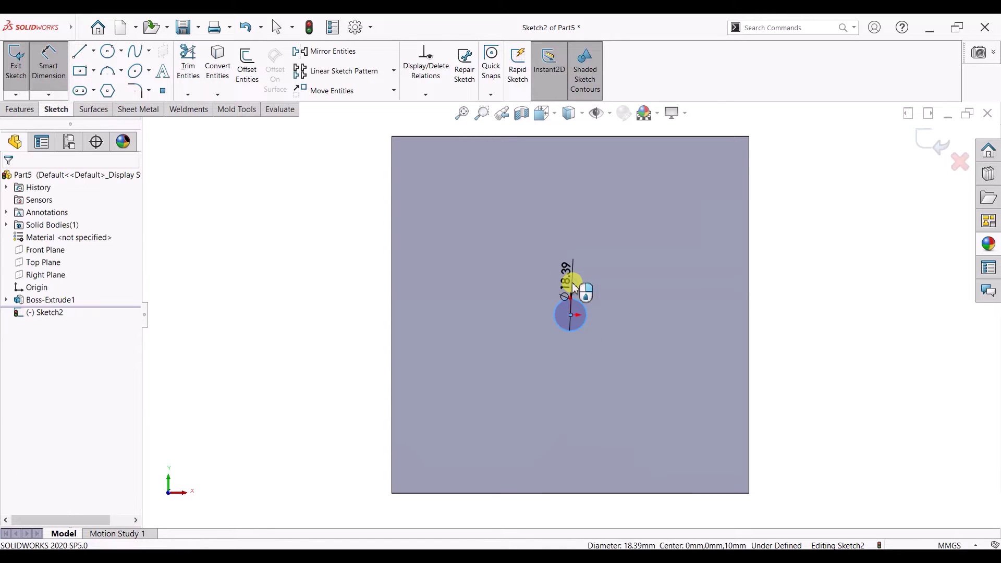
{"action": "left_click", "coordinate": [574, 288]}
{"action": "type", "text": "15"}
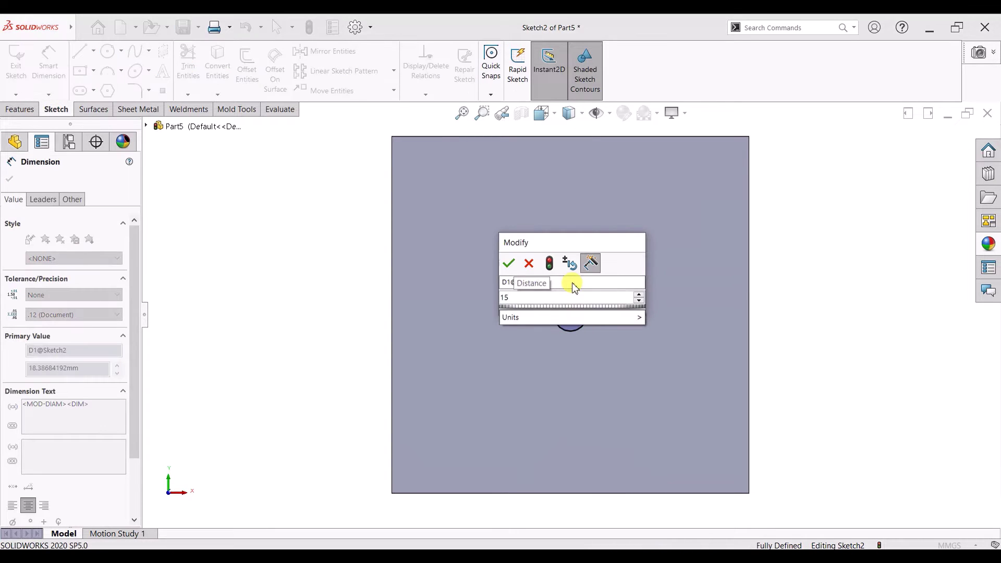
{"action": "key", "text": "Return"}
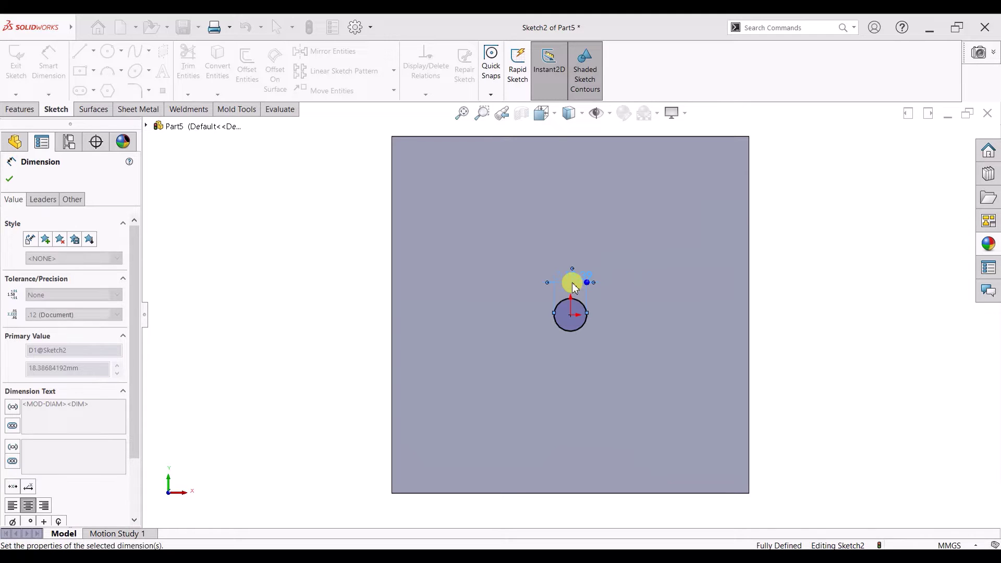
{"action": "left_click", "coordinate": [8, 180]}
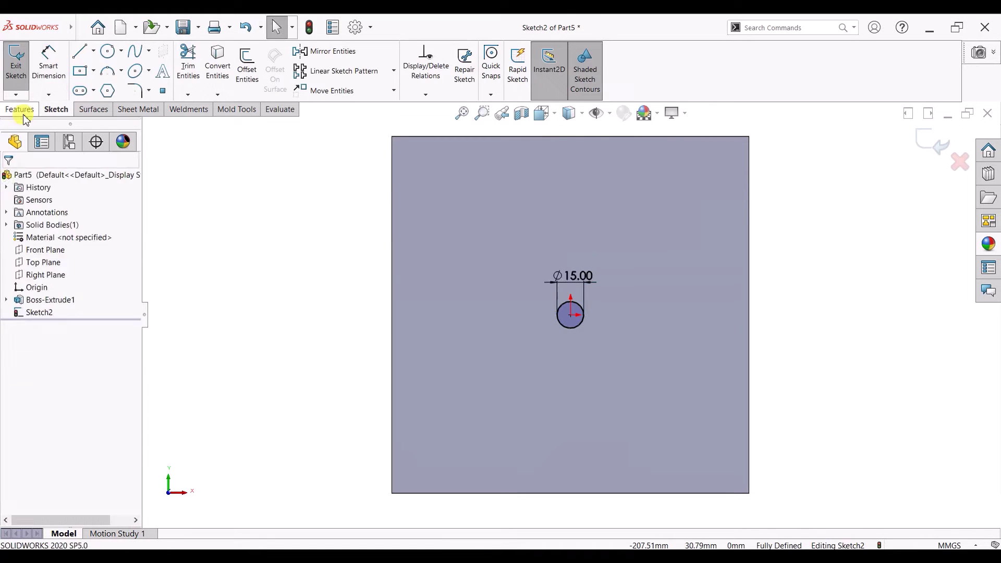
Extrude the circle 40 mm outward from the plate as a merged blind boss to form a central shaft.
{"action": "left_click", "coordinate": [19, 109]}
{"action": "left_click", "coordinate": [478, 283]}
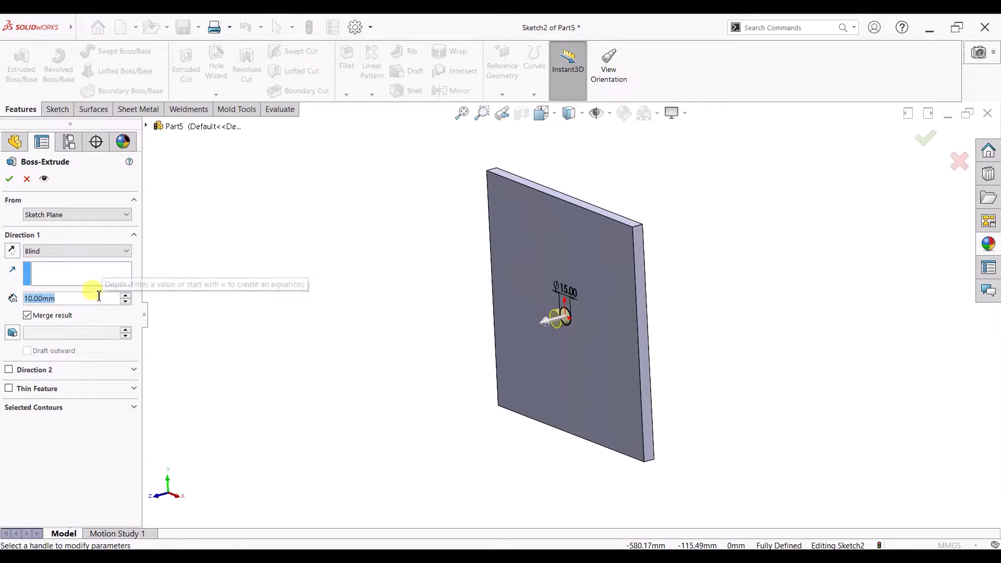
{"action": "type", "text": "40"}
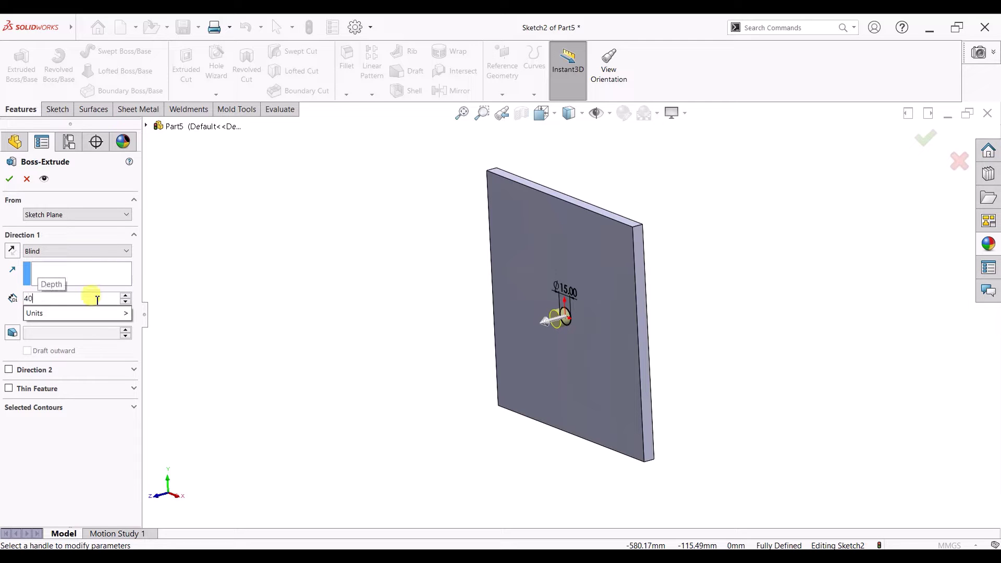
{"action": "key", "text": "Return"}
{"action": "left_click", "coordinate": [10, 181]}
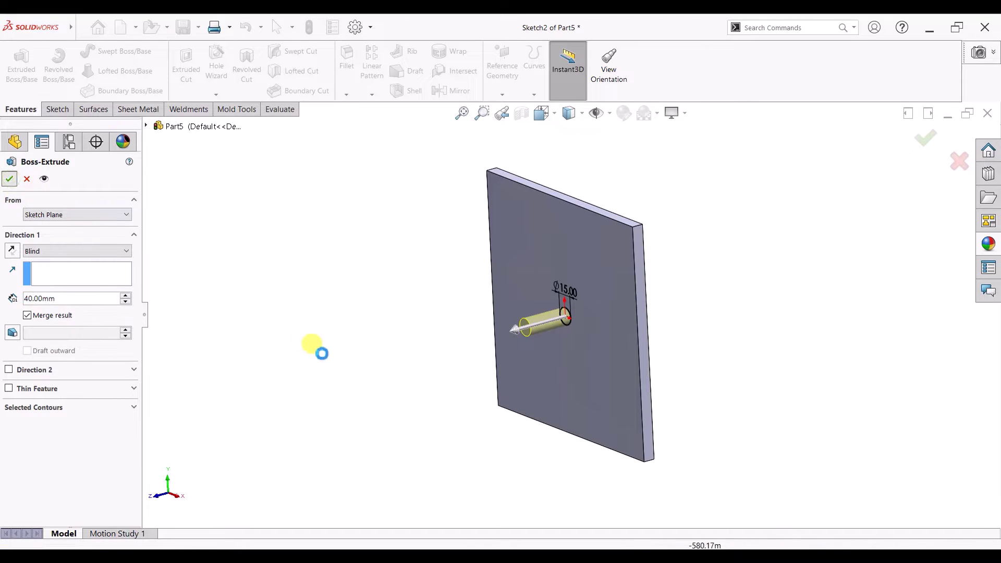
{"action": "middle_click_drag", "start_coordinate": [642, 425], "coordinate": [790, 395]}
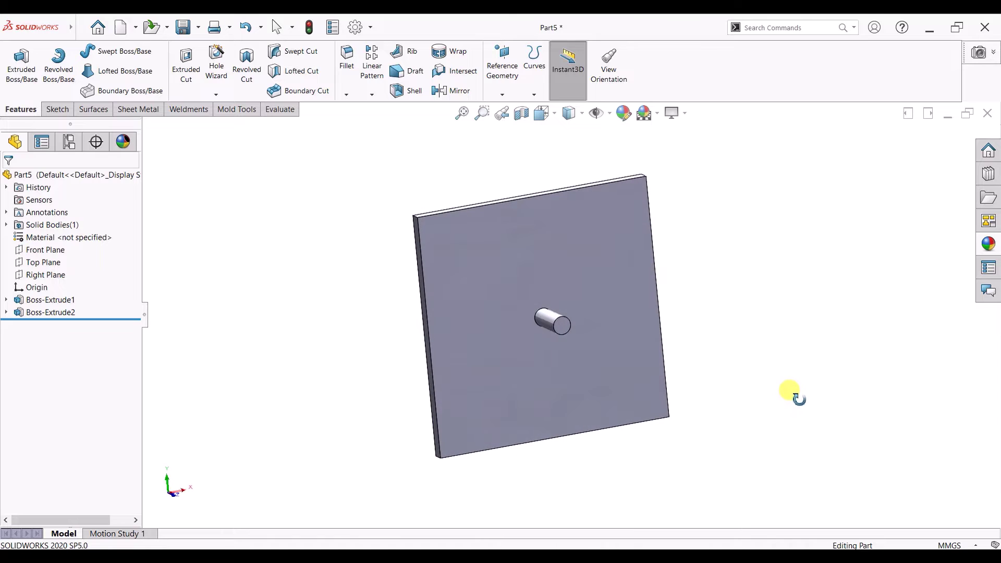
Try to apply a high gloss plastic appearance to the plate's body.
{"action": "left_click", "coordinate": [982, 250]}
{"action": "scroll", "coordinate": [968, 385], "scroll_direction": "up", "scroll_amount": 3}
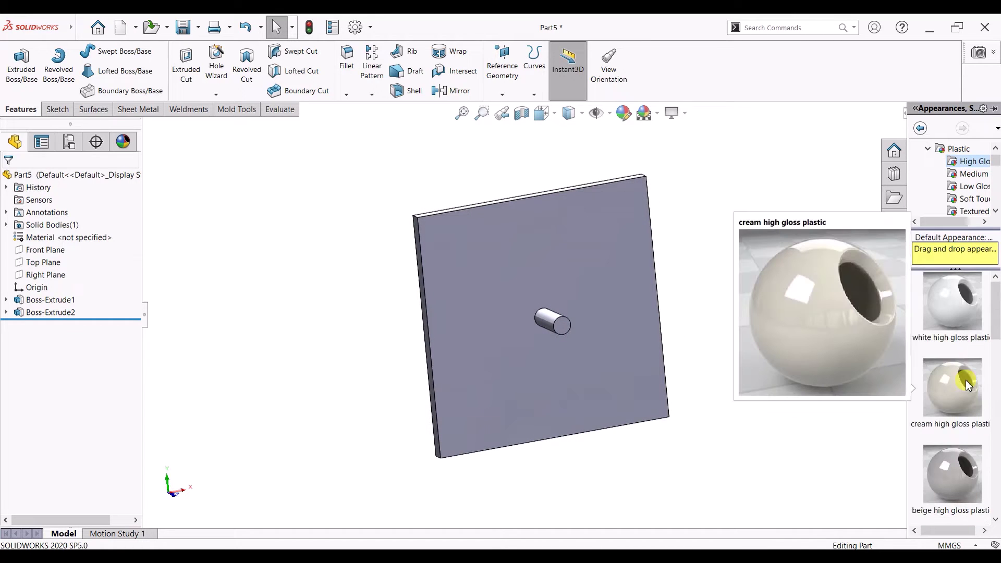
{"action": "scroll", "coordinate": [967, 385], "scroll_direction": "down", "scroll_amount": 1}
{"action": "scroll", "coordinate": [968, 385], "scroll_direction": "up", "scroll_amount": 1}
{"action": "left_click_drag", "start_coordinate": [967, 385], "coordinate": [613, 306]}
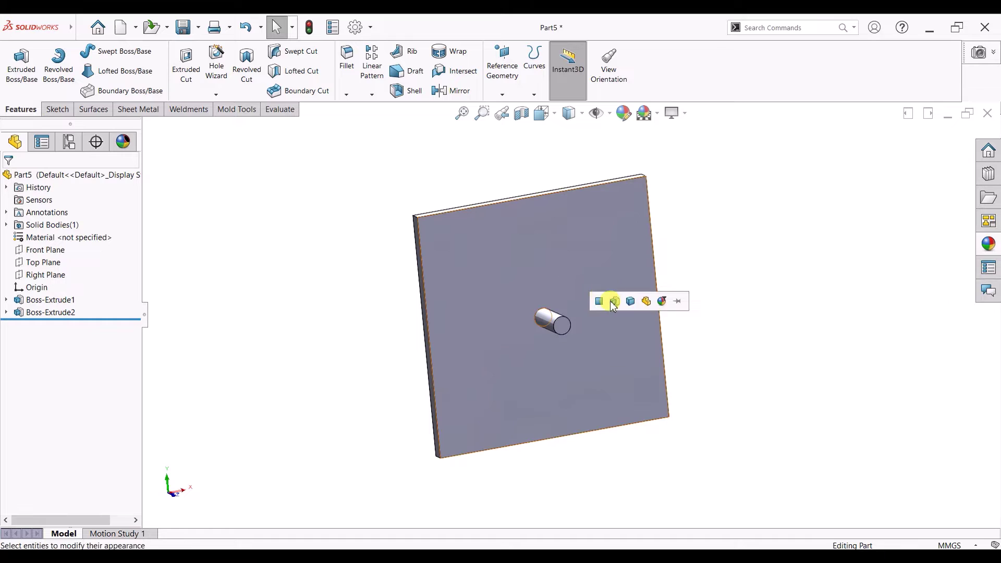
{"action": "left_click", "coordinate": [631, 302]}
Apply the yellow high gloss plastic appearance to the whole part.
{"action": "left_click", "coordinate": [989, 244]}
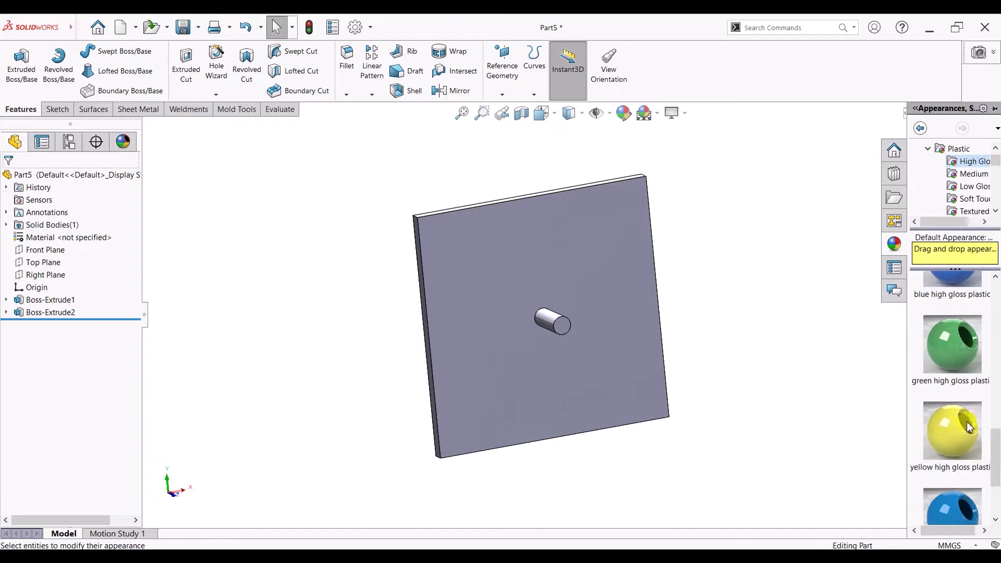
{"action": "left_click_drag", "start_coordinate": [969, 427], "coordinate": [609, 327]}
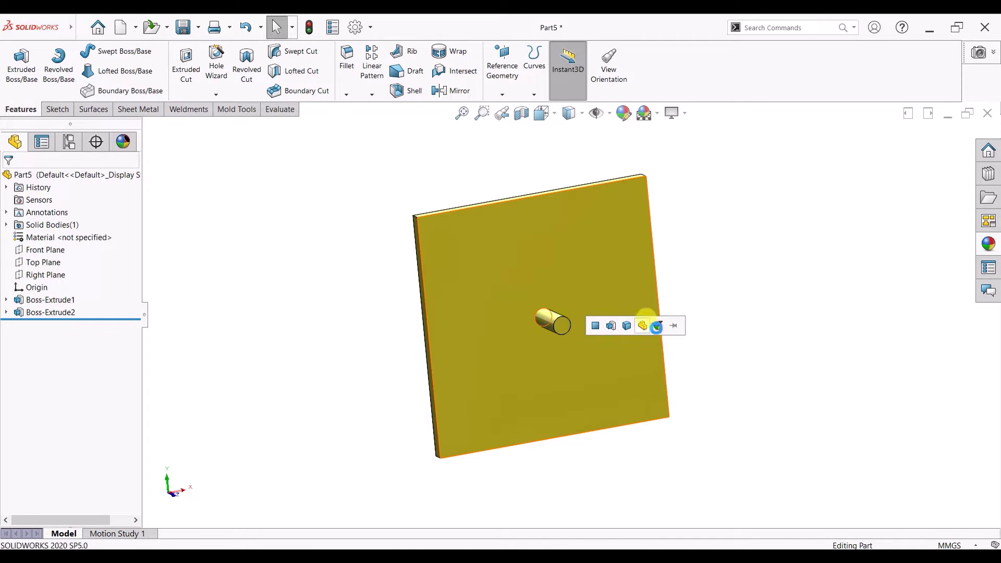
{"action": "scroll", "coordinate": [752, 294], "scroll_direction": "down", "scroll_amount": 2}
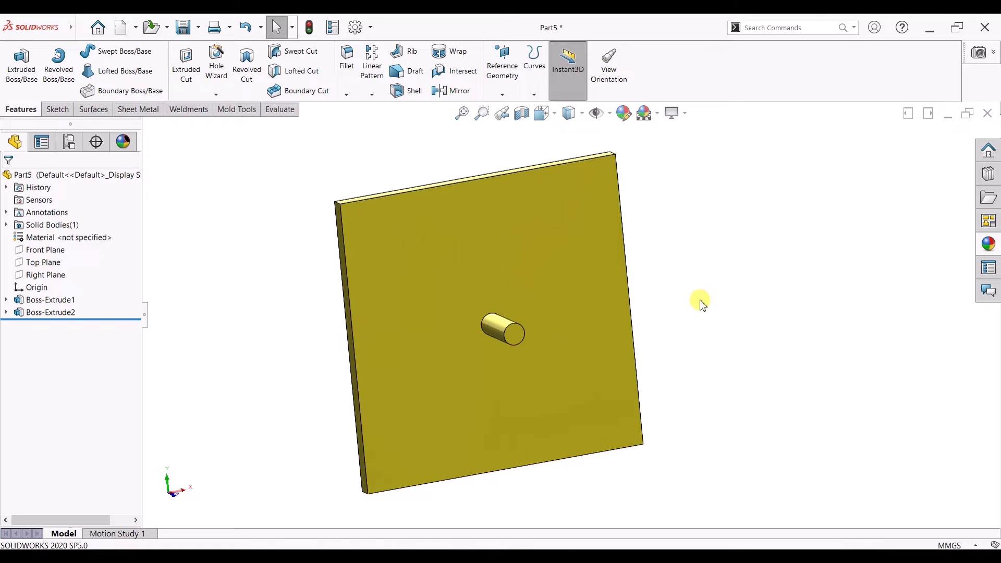
{"action": "scroll", "coordinate": [701, 302], "scroll_direction": "up", "scroll_amount": 2}
{"action": "mouse_move", "coordinate": [613, 451]}
{"action": "middle_mouse_down"}
{"action": "mouse_move", "coordinate": [552, 439]}
{"action": "mouse_move", "coordinate": [632, 434]}
{"action": "mouse_move", "coordinate": [608, 425]}
{"action": "mouse_move", "coordinate": [605, 439]}
{"action": "middle_mouse_up"}
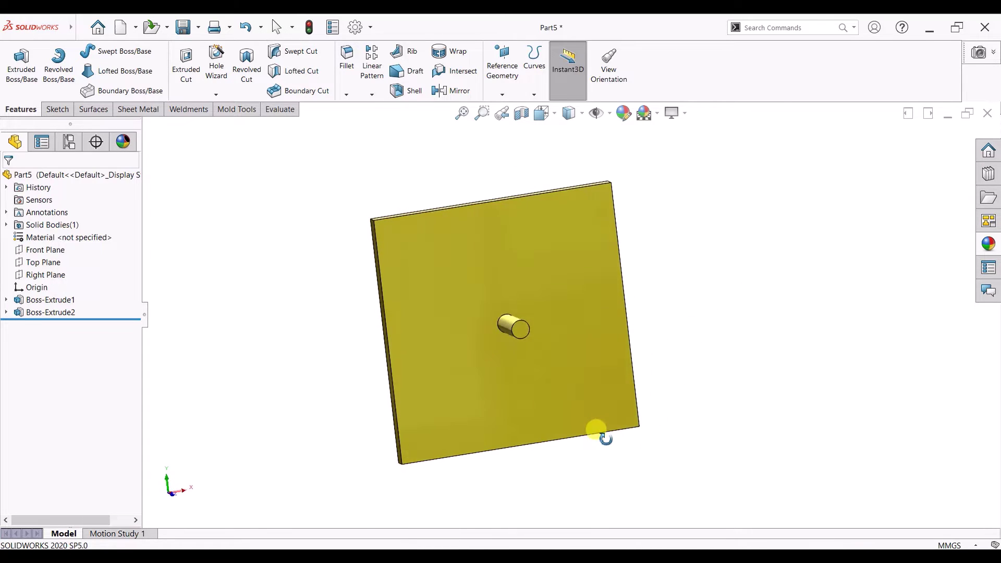
Save the part in a new folder named "creative watch" inside the Practice folder.
{"action": "left_click", "coordinate": [137, 29]}
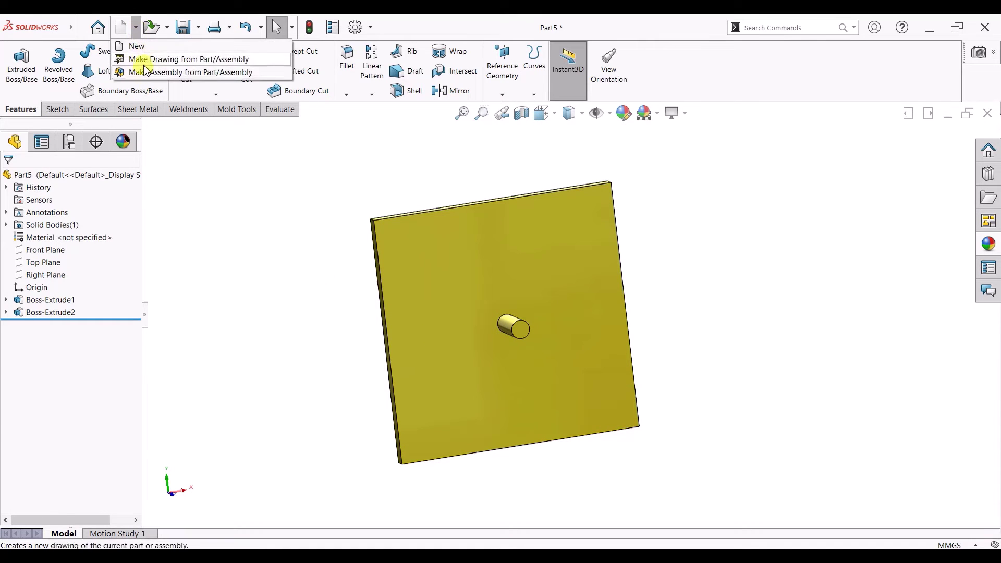
{"action": "left_click", "coordinate": [199, 27]}
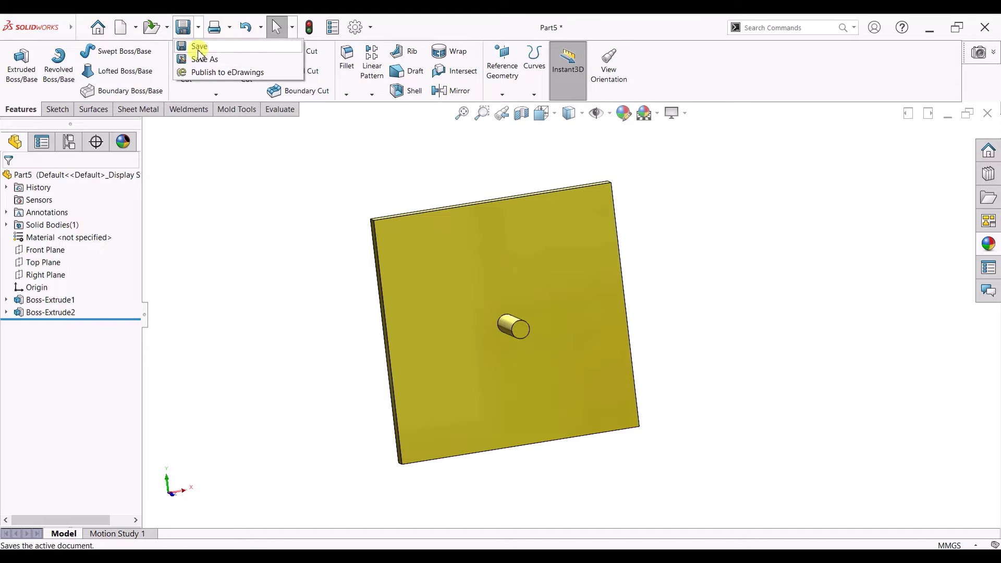
{"action": "left_click", "coordinate": [199, 60]}
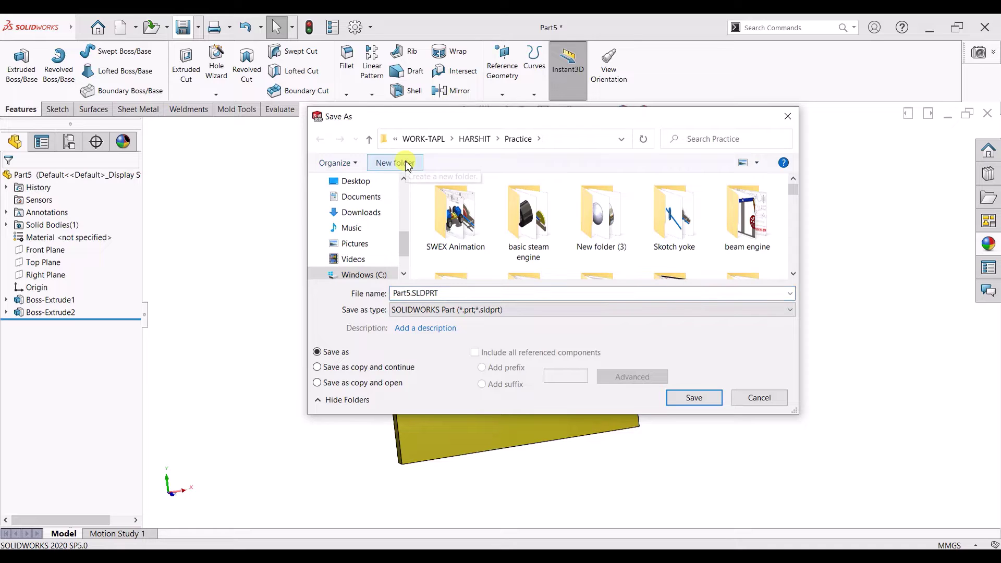
{"action": "left_click", "coordinate": [395, 163]}
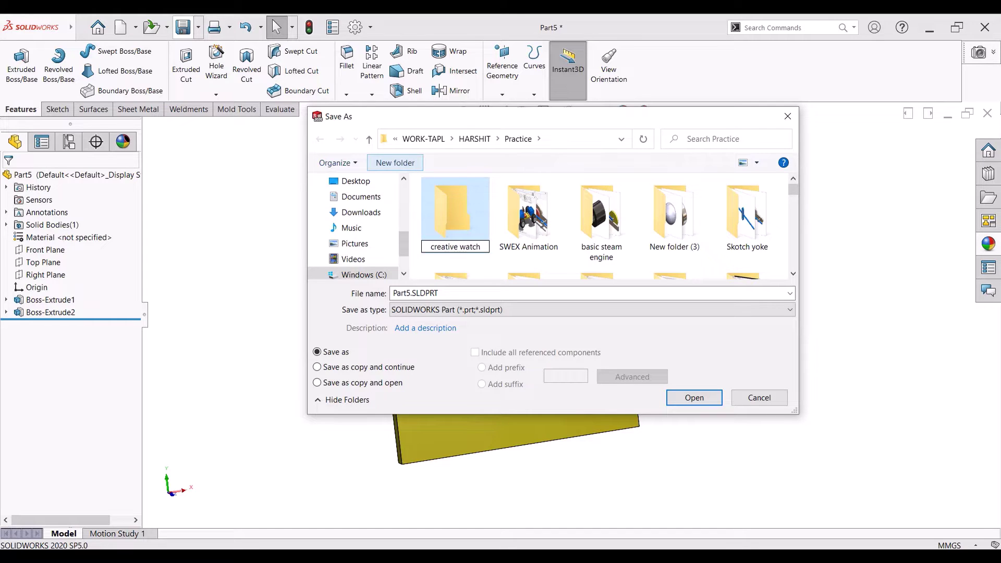
{"action": "double_click", "coordinate": [432, 217]}
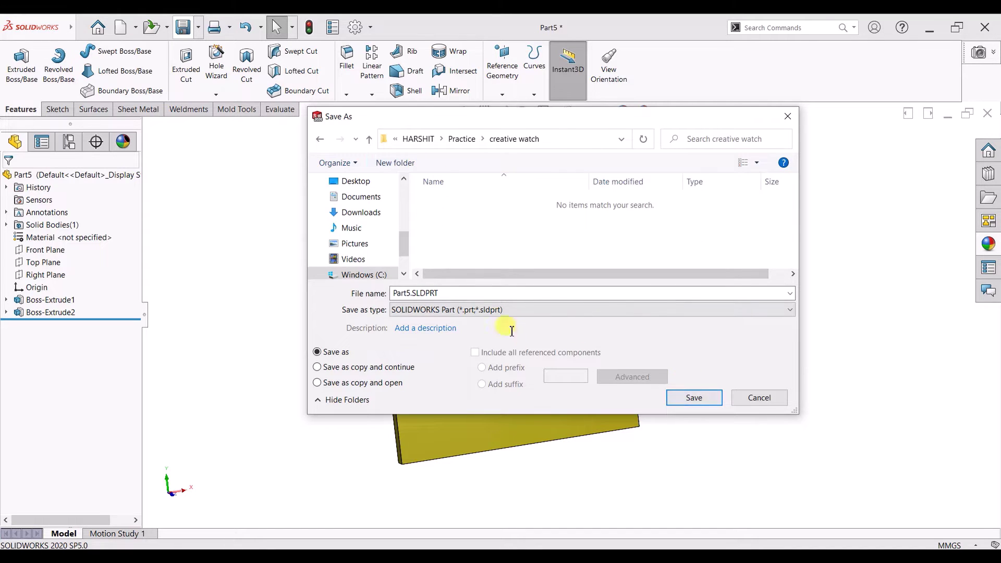
{"action": "left_click", "coordinate": [695, 398]}
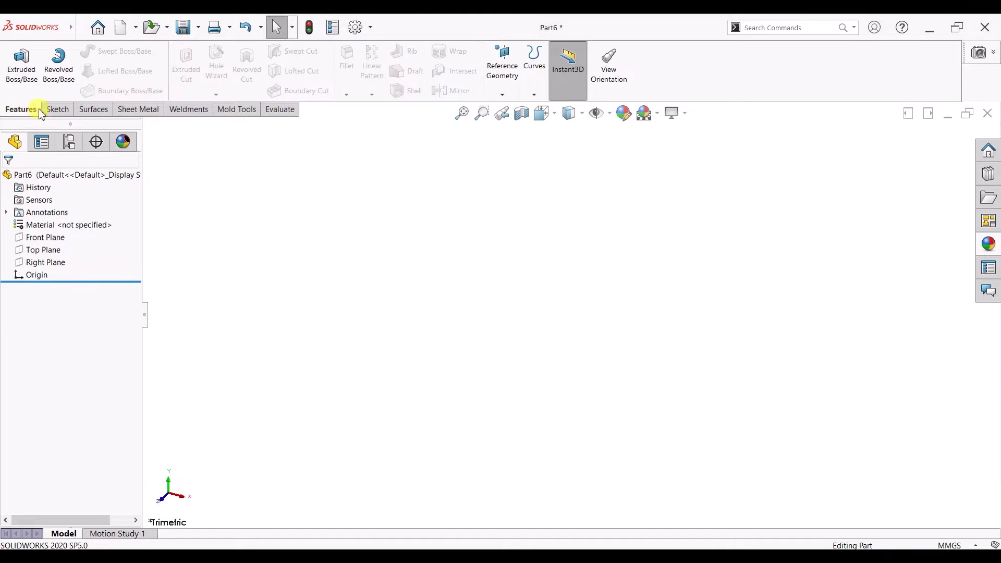
In the new part, sketch two concentric circles at the origin on the Front Plane, the outer with a radius of about 31 mm.
{"action": "left_click", "coordinate": [58, 109]}
{"action": "left_click", "coordinate": [18, 62]}
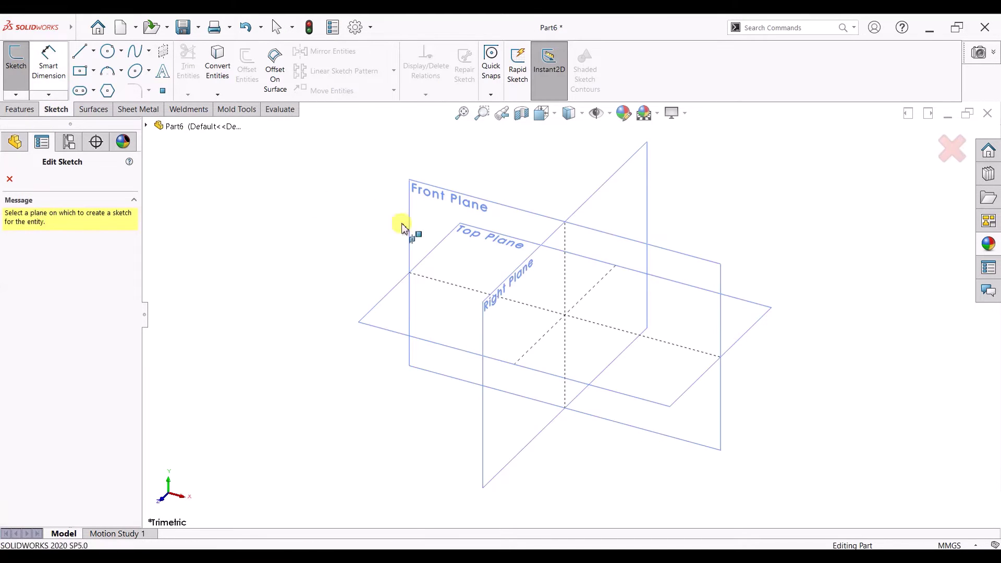
{"action": "left_click", "coordinate": [421, 192]}
{"action": "left_click", "coordinate": [107, 51]}
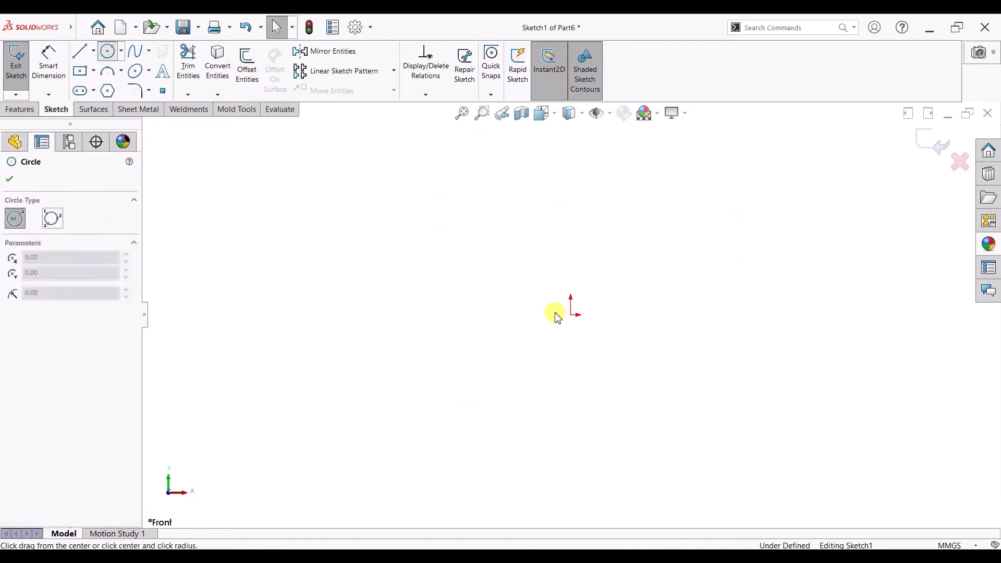
{"action": "left_click", "coordinate": [571, 315]}
{"action": "left_click", "coordinate": [569, 333]}
{"action": "left_click", "coordinate": [571, 315]}
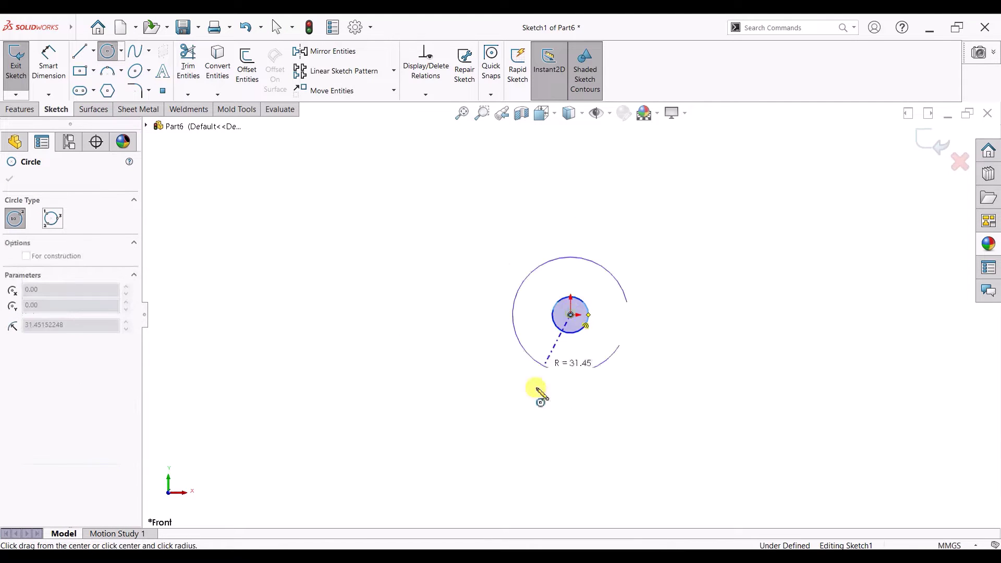
{"action": "left_click", "coordinate": [560, 374]}
{"action": "key", "text": "Escape"}
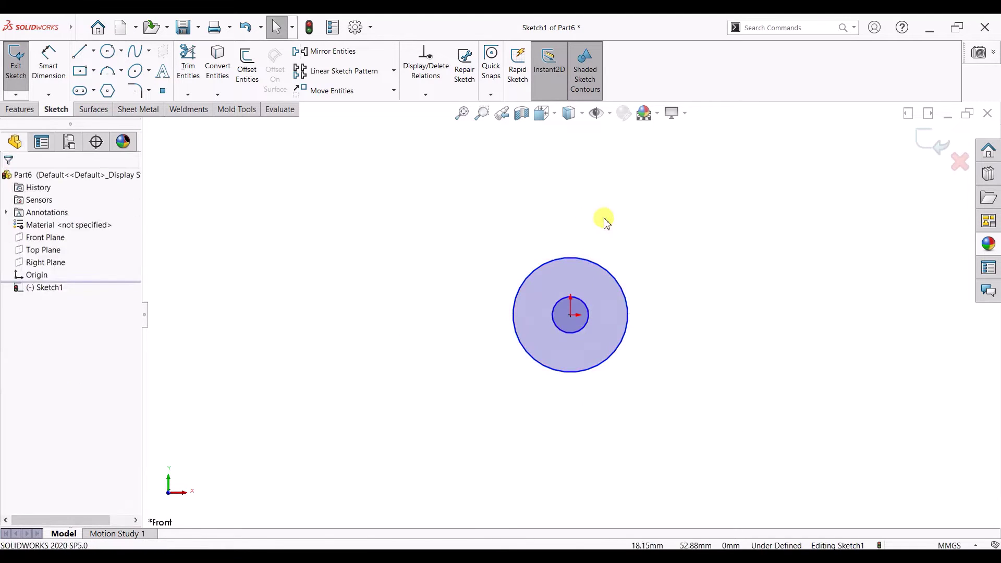
Draw a construction centerline about 227 mm long upward from the origin and constrain it vertical.
{"action": "scroll", "coordinate": [633, 207], "scroll_direction": "up", "scroll_amount": 4}
{"action": "scroll", "coordinate": [636, 214], "scroll_direction": "down", "scroll_amount": 1}
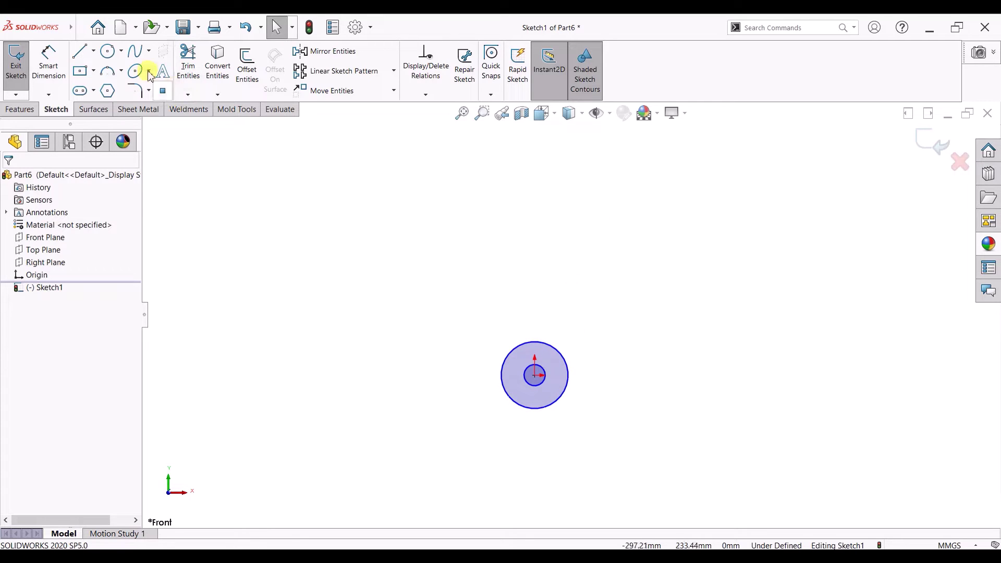
{"action": "left_click", "coordinate": [81, 51]}
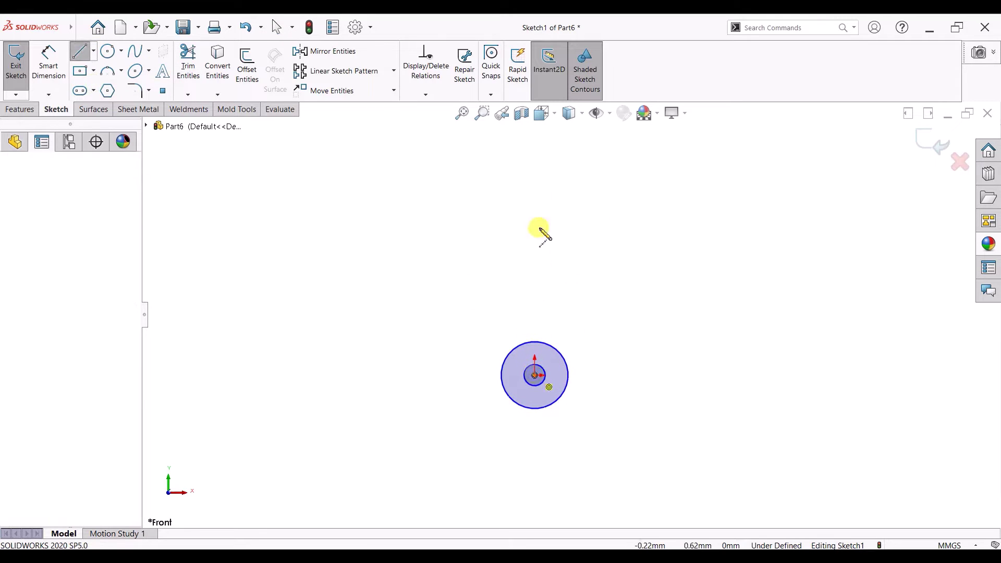
{"action": "left_click", "coordinate": [538, 134]}
{"action": "key", "text": "Escape"}
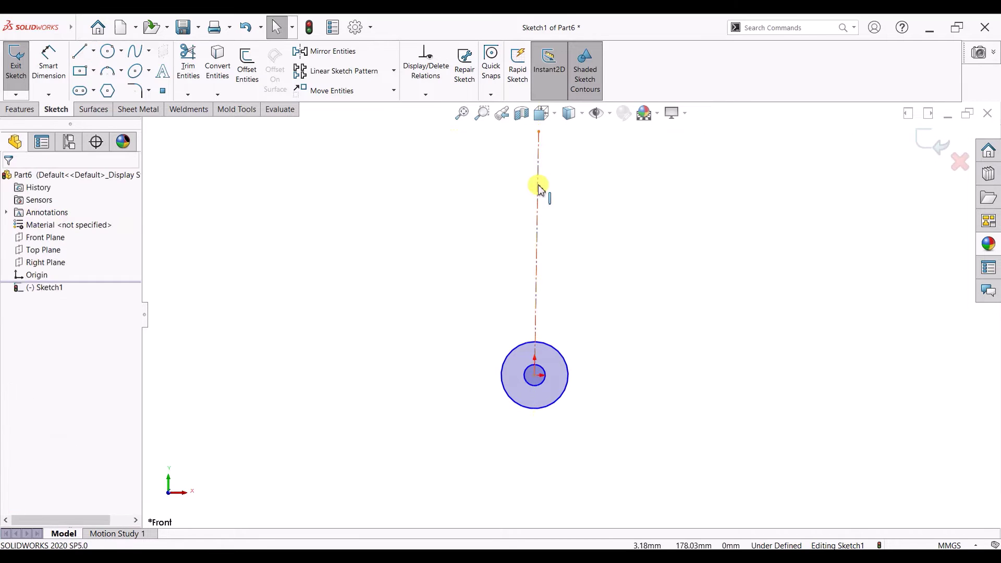
{"action": "left_click", "coordinate": [570, 202]}
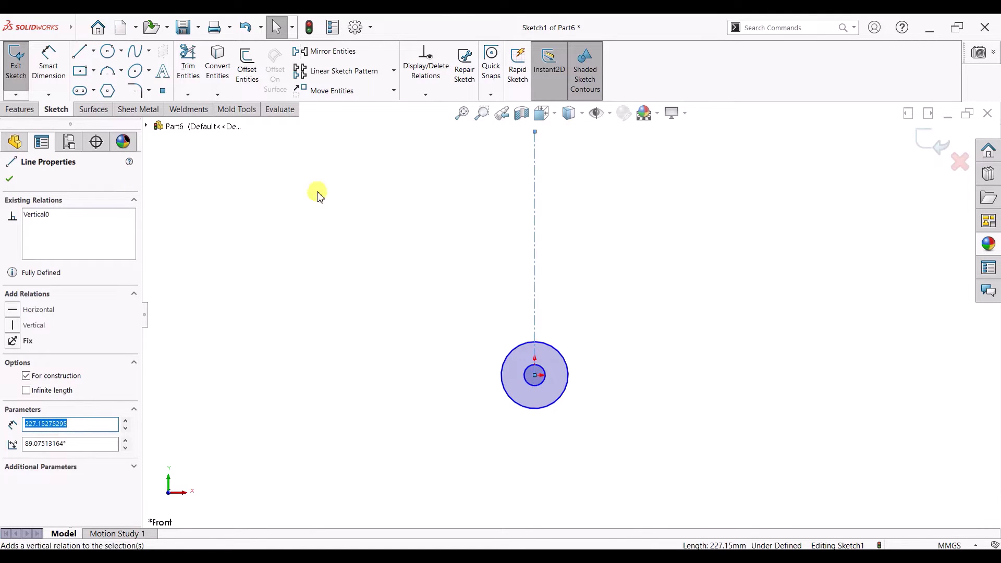
Dimension the vertical centerline's length to 175 mm.
{"action": "key", "text": "d"}
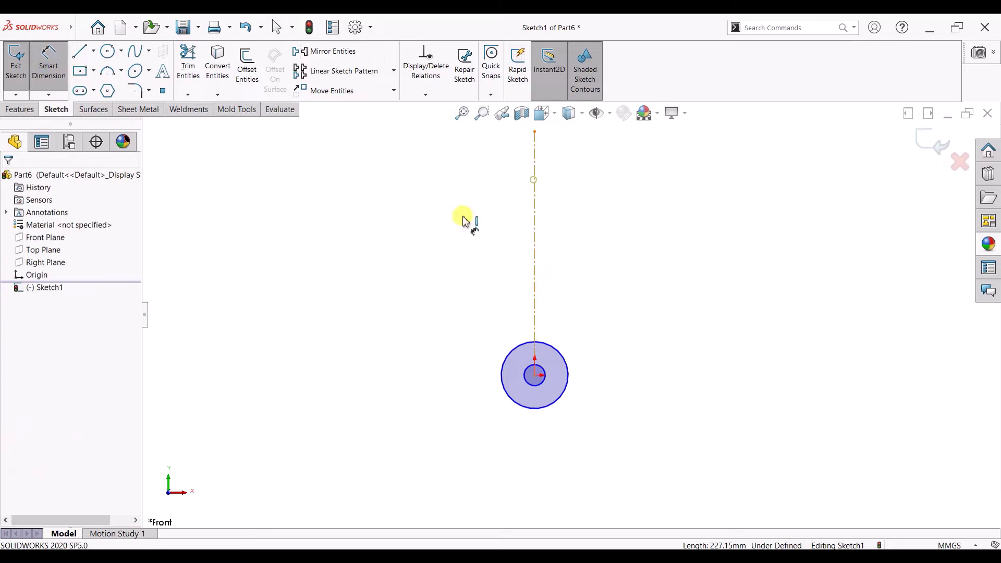
{"action": "left_click", "coordinate": [369, 258]}
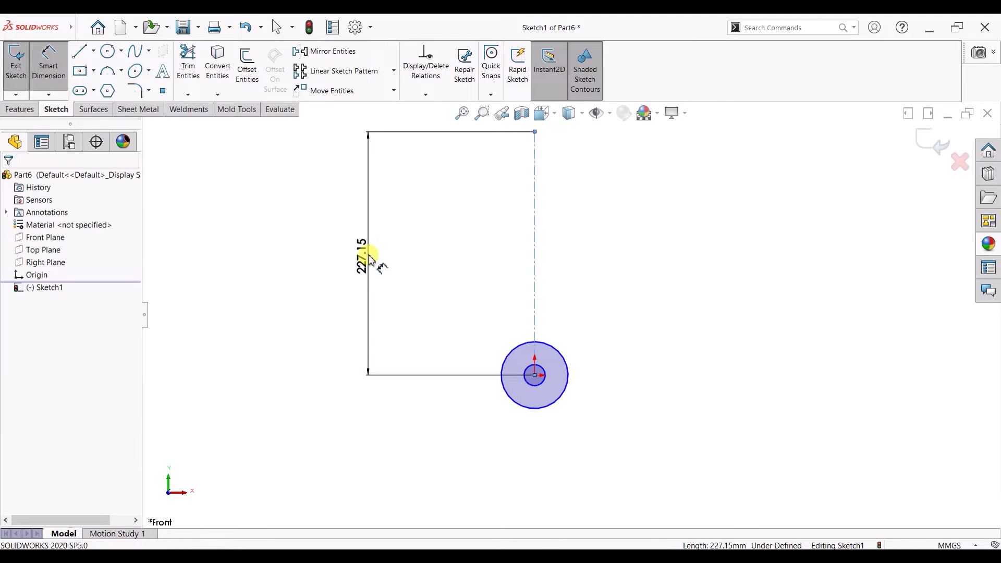
{"action": "type", "text": "1"}
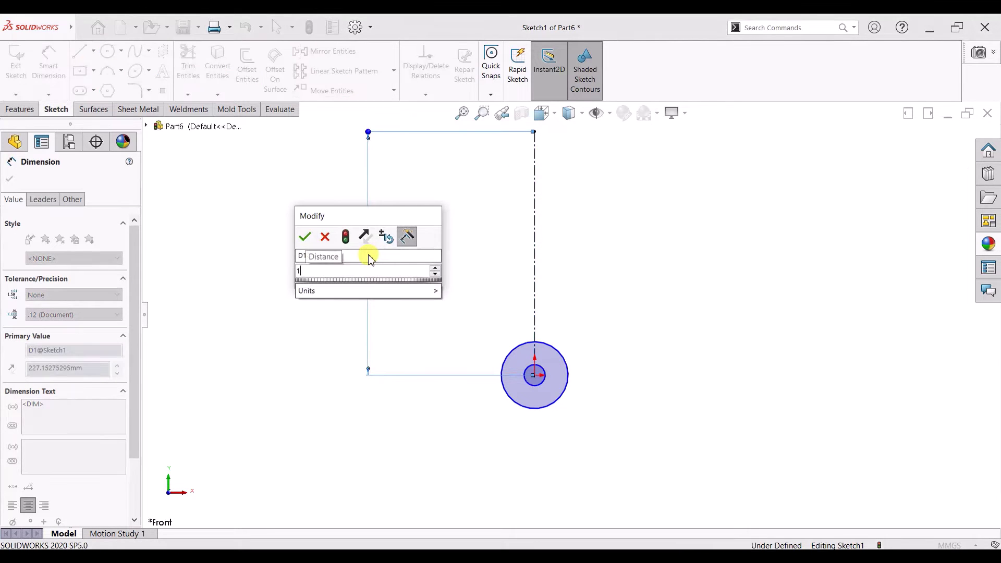
{"action": "type", "text": "75"}
{"action": "key", "text": "Return"}
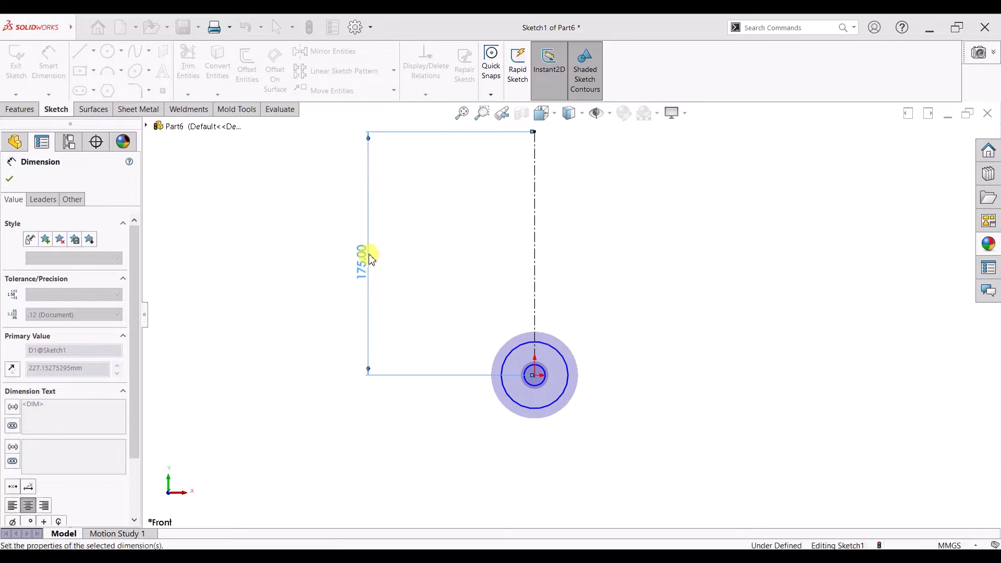
Dimension the outer circle's diameter to 50 mm and the inner circle's diameter to 15 mm.
{"action": "left_click", "coordinate": [568, 367]}
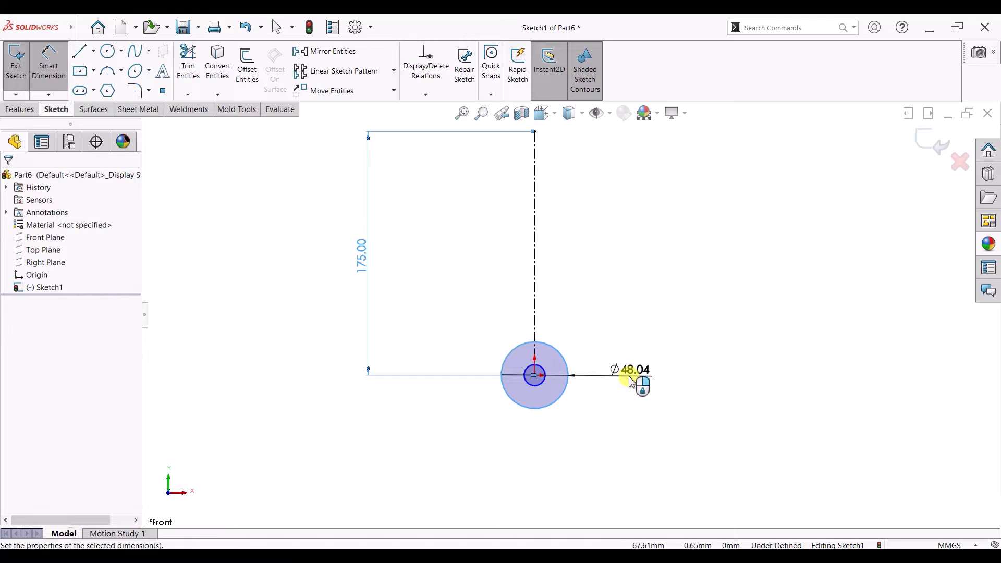
{"action": "left_click", "coordinate": [631, 381]}
{"action": "type", "text": "50"}
{"action": "key", "text": "Return"}
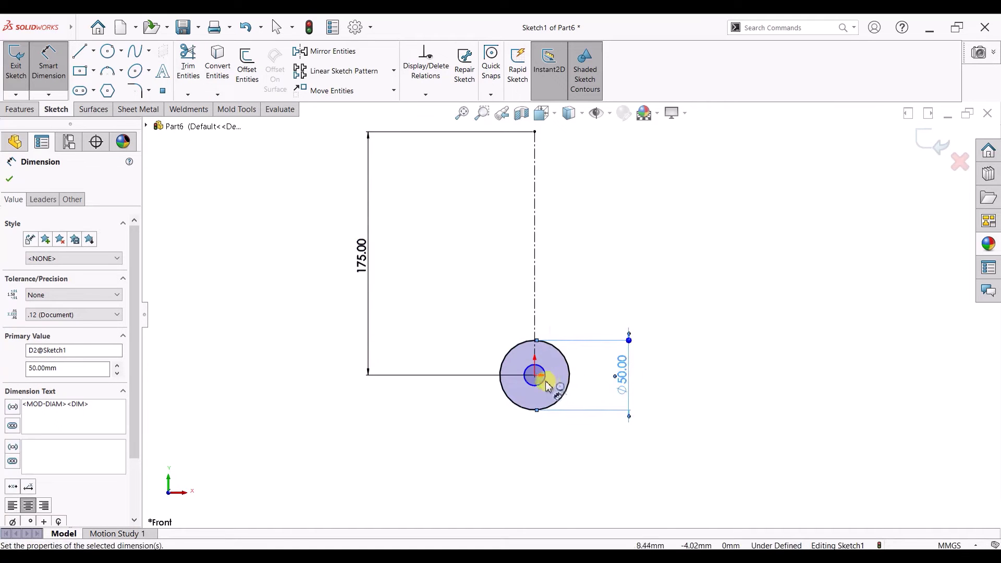
{"action": "left_click", "coordinate": [550, 390]}
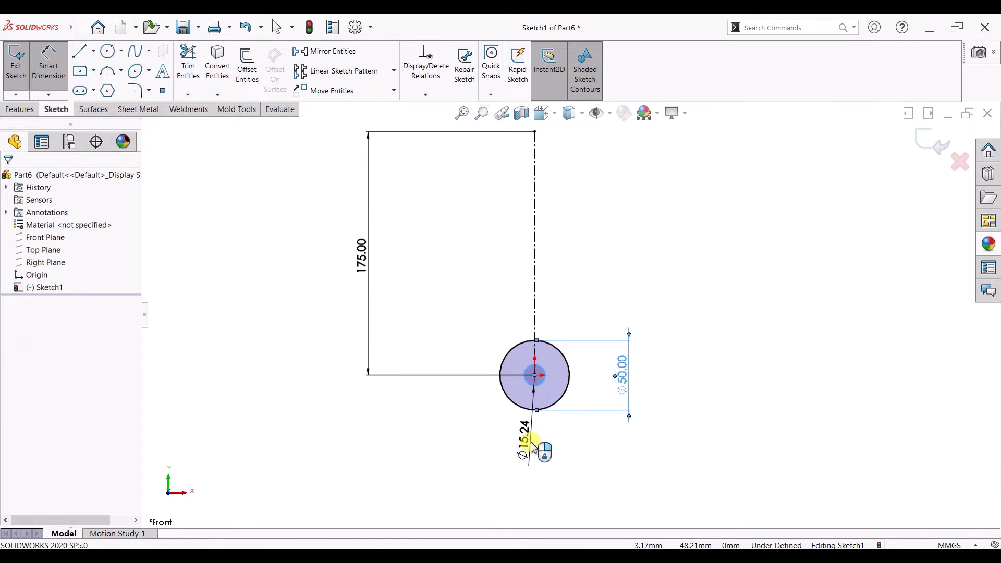
{"action": "left_click", "coordinate": [545, 433]}
{"action": "key", "text": "Return"}
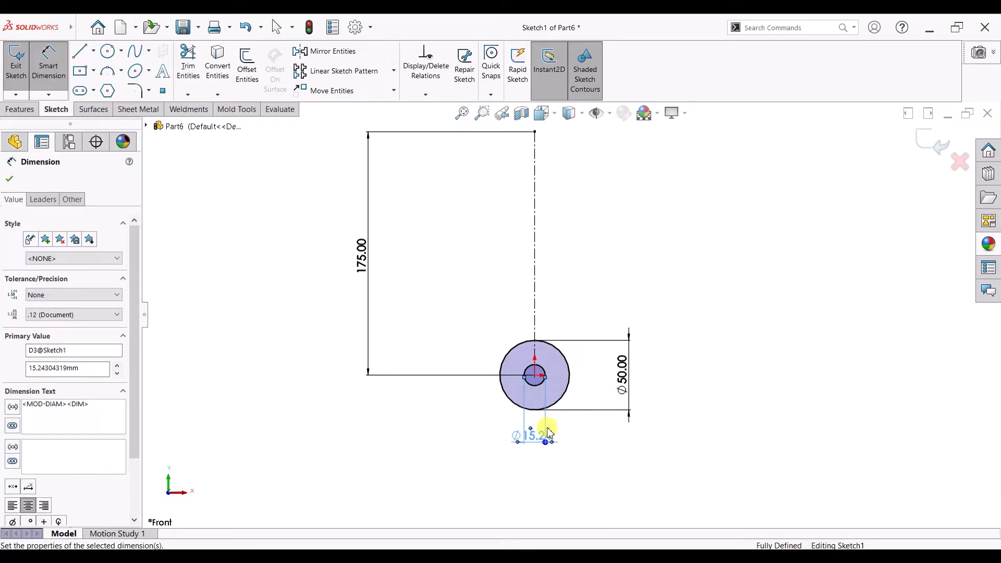
{"action": "left_click", "coordinate": [9, 179]}
Sketch a four-point S-shaped spline from inside the outer circle across the centerline, ending level with and just left of the centerline's upper endpoint.
{"action": "scroll", "coordinate": [668, 217], "scroll_direction": "down", "scroll_amount": 1}
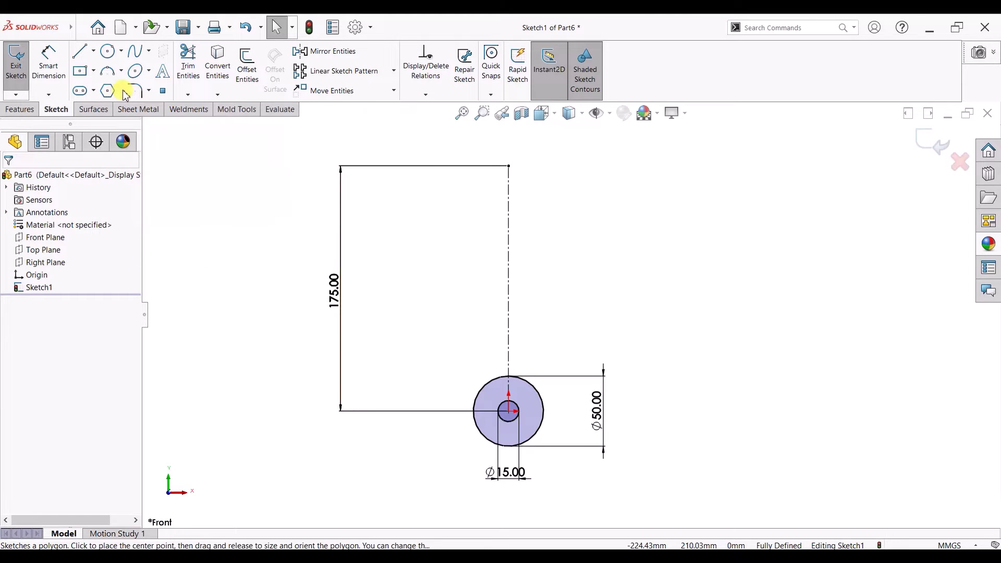
{"action": "left_click", "coordinate": [135, 50]}
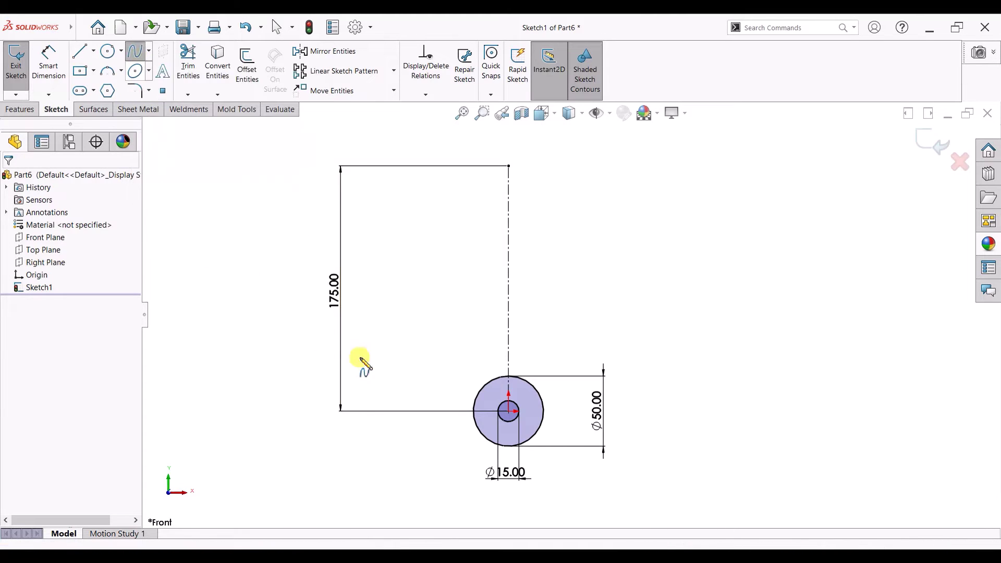
{"action": "left_click", "coordinate": [490, 397]}
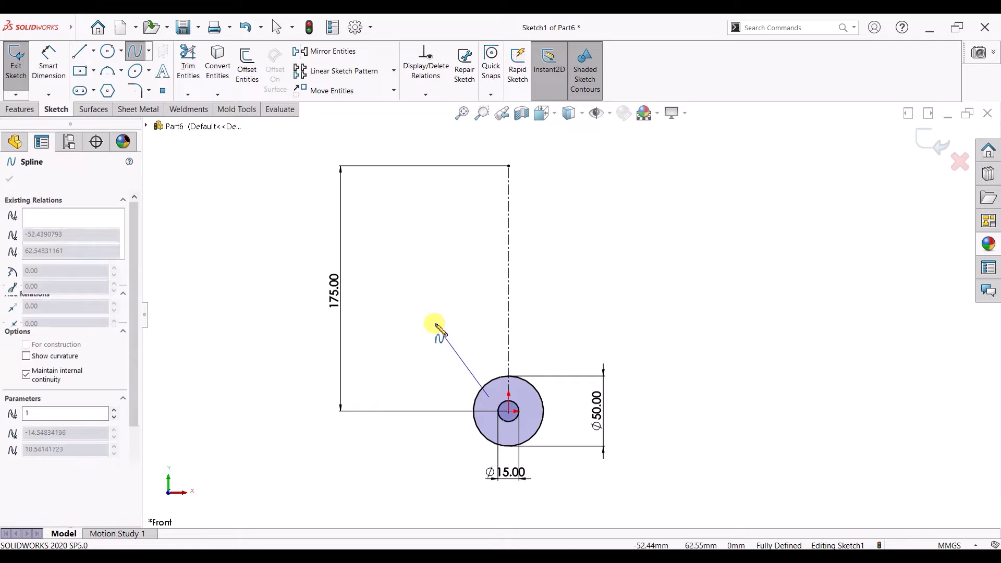
{"action": "left_click", "coordinate": [434, 323]}
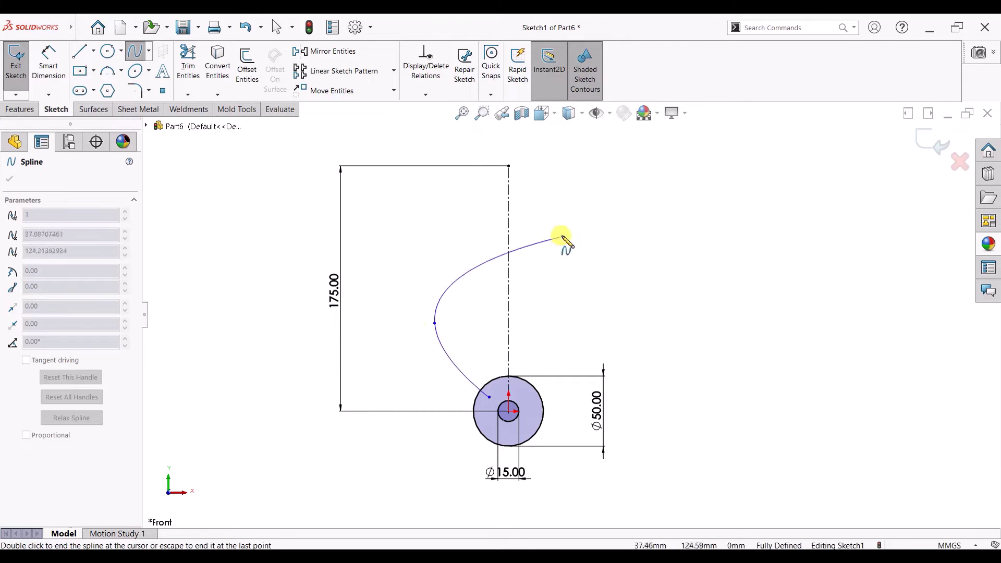
{"action": "left_click", "coordinate": [550, 265]}
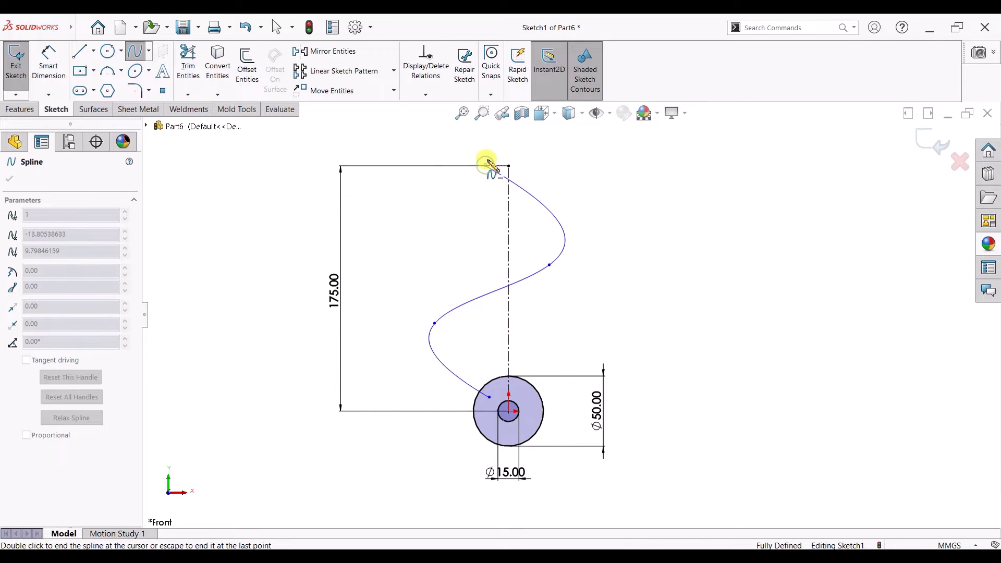
{"action": "right_click", "coordinate": [487, 166]}
{"action": "left_click", "coordinate": [510, 159]}
Add a horizontal relation between the spline's upper endpoint and the centerline's upper endpoint.
{"action": "scroll", "coordinate": [485, 177], "scroll_direction": "down", "scroll_amount": 1}
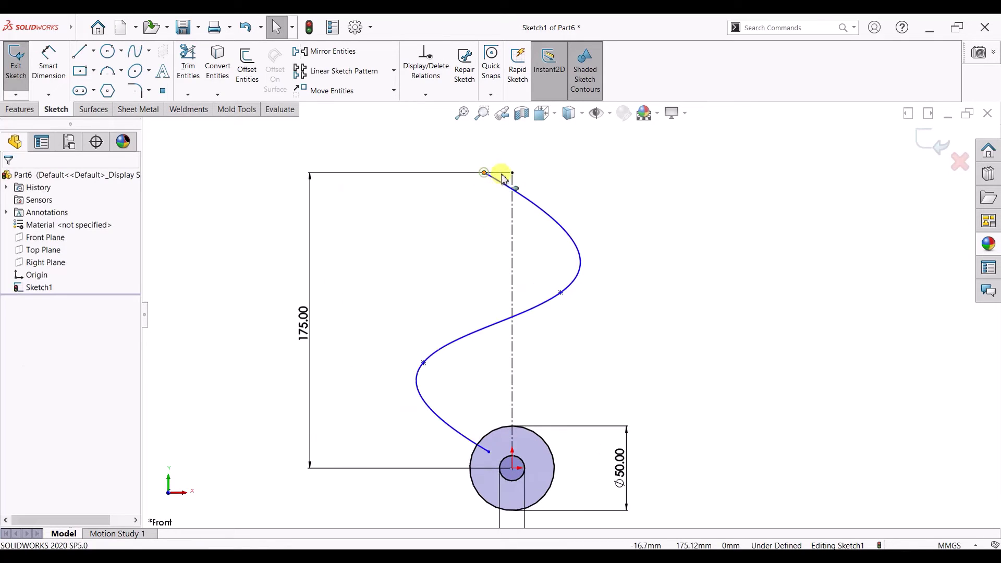
{"action": "left_click", "coordinate": [512, 173]}
{"action": "left_click", "coordinate": [484, 173], "text": "ctrl"}
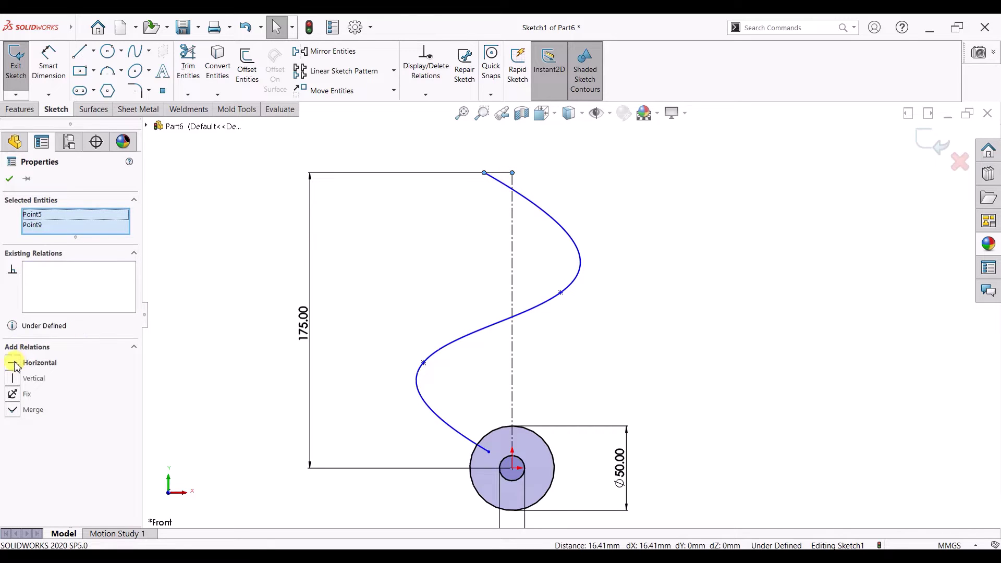
{"action": "left_click", "coordinate": [11, 180]}
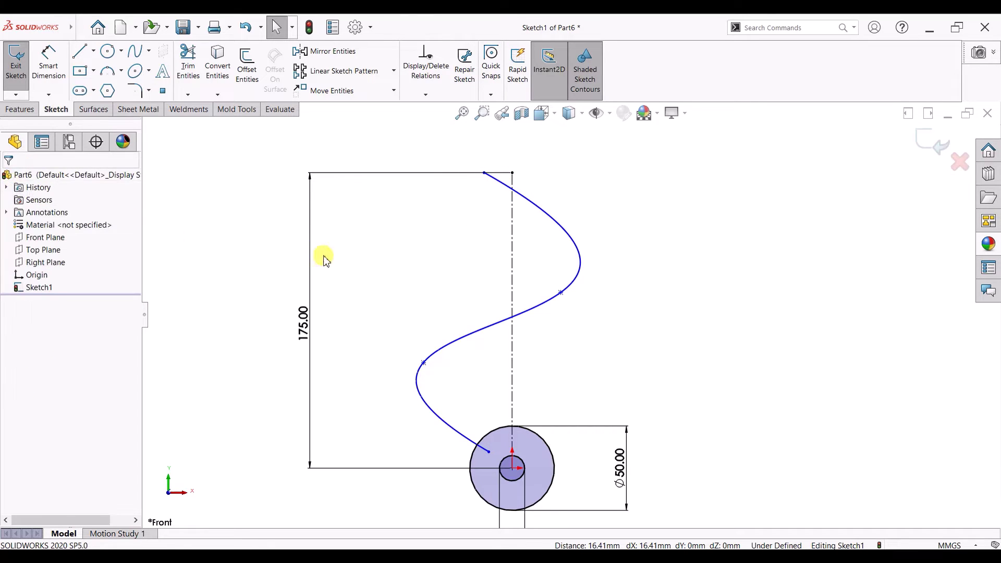
Dimension the horizontal distance from the spline's lower intermediate point to the centerline to 50 mm.
{"action": "scroll", "coordinate": [496, 290], "scroll_direction": "up", "scroll_amount": 1}
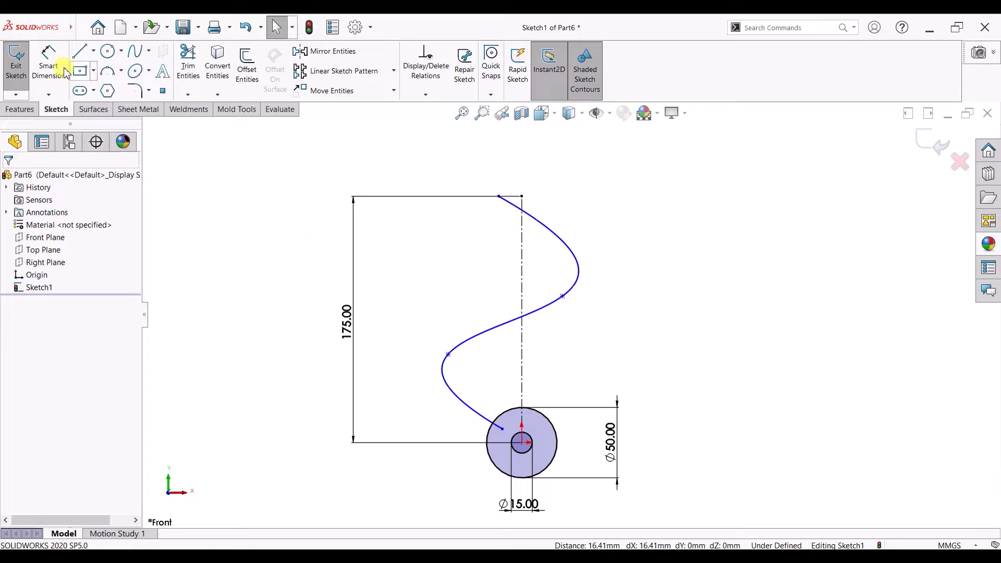
{"action": "left_click", "coordinate": [48, 61]}
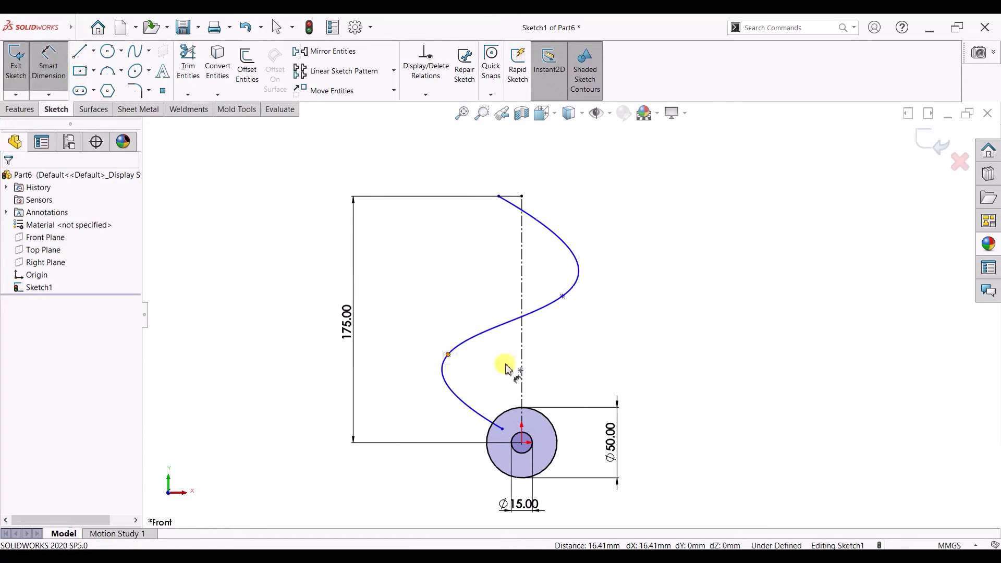
{"action": "left_click", "coordinate": [522, 371]}
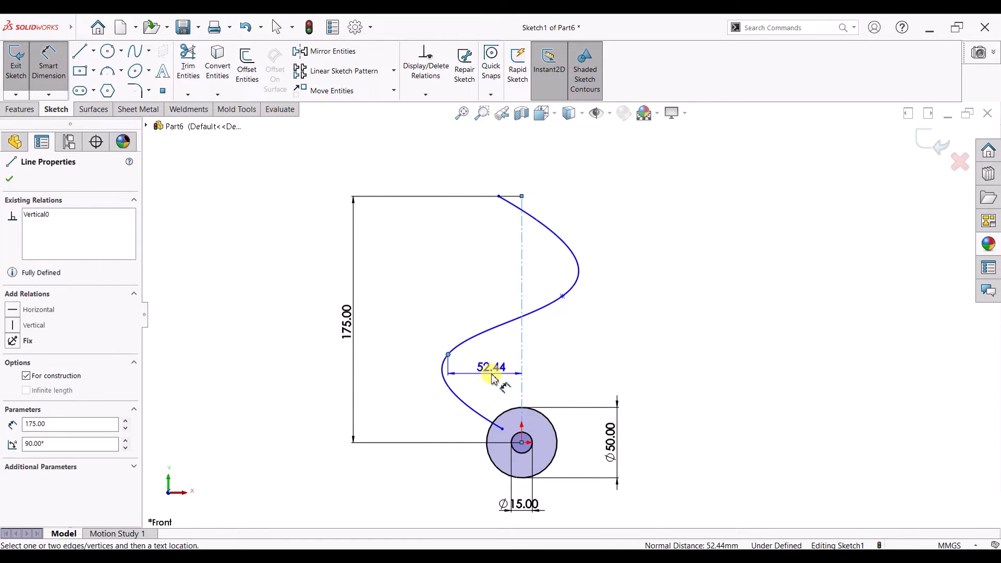
{"action": "left_click", "coordinate": [493, 377]}
{"action": "type", "text": "50"}
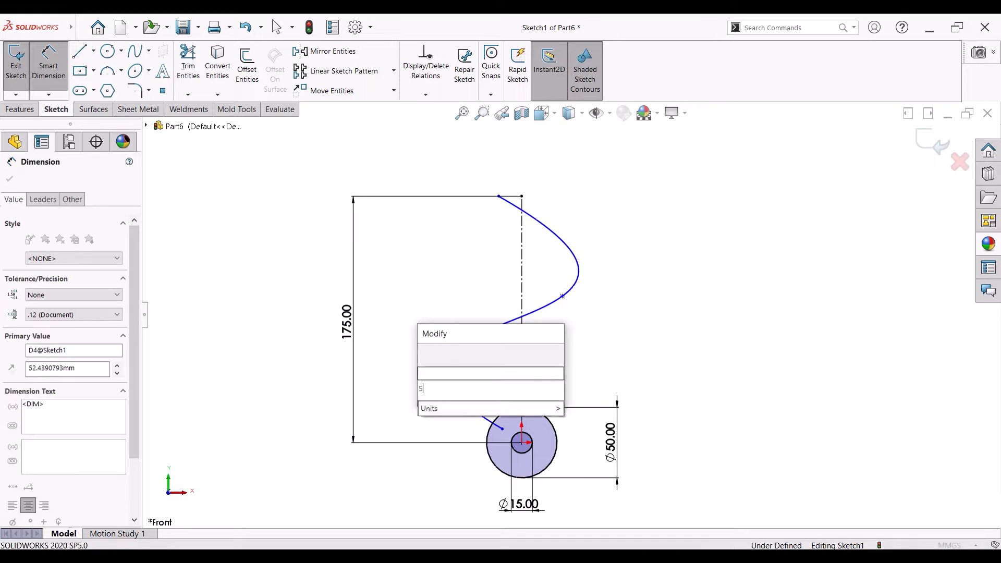
{"action": "key", "text": "Return"}
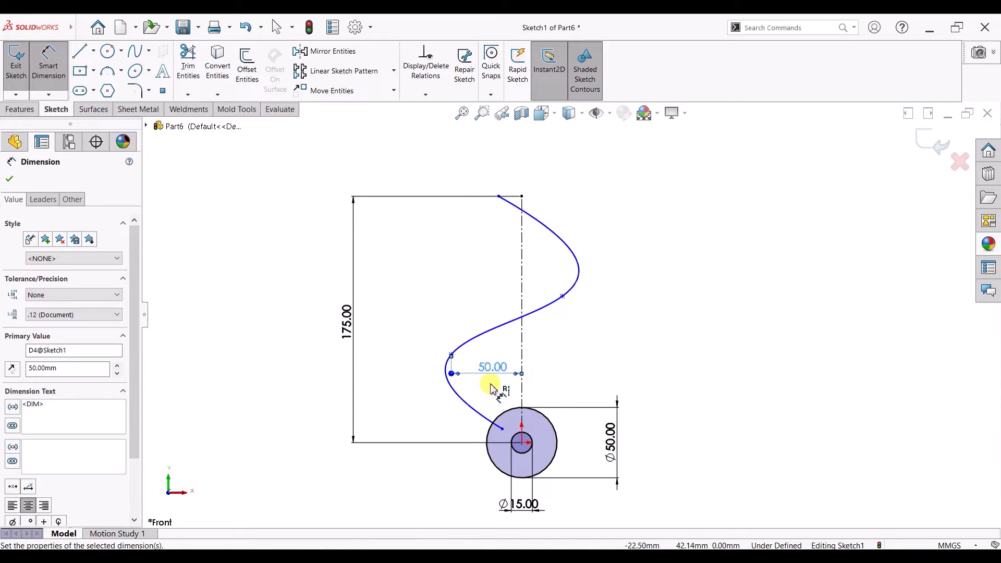
Dimension the spline's lower endpoint 12 mm horizontally from the centerline and 5 mm vertically from the origin.
{"action": "left_click", "coordinate": [502, 429]}
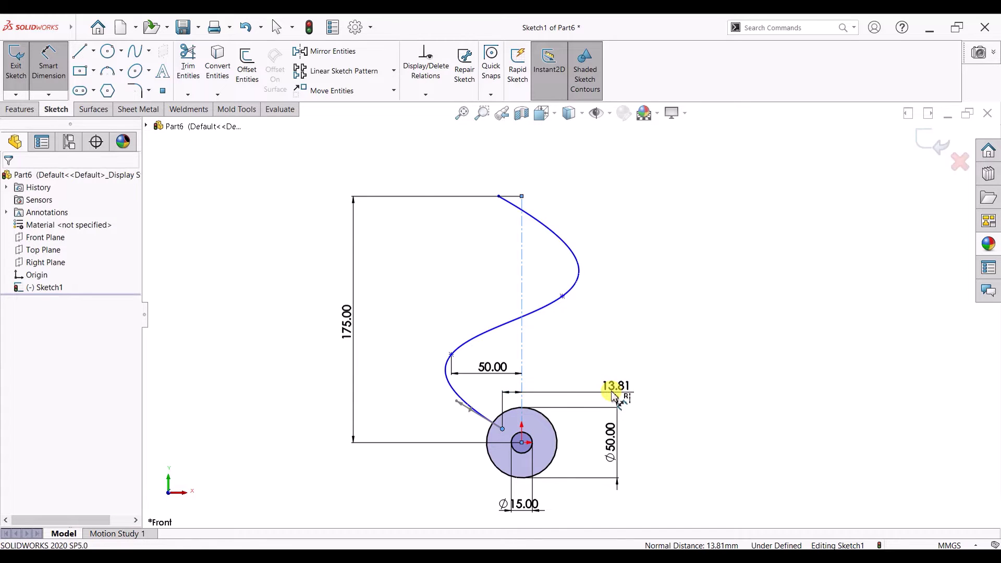
{"action": "left_click", "coordinate": [616, 396]}
{"action": "type", "text": "12"}
{"action": "key", "text": "Return"}
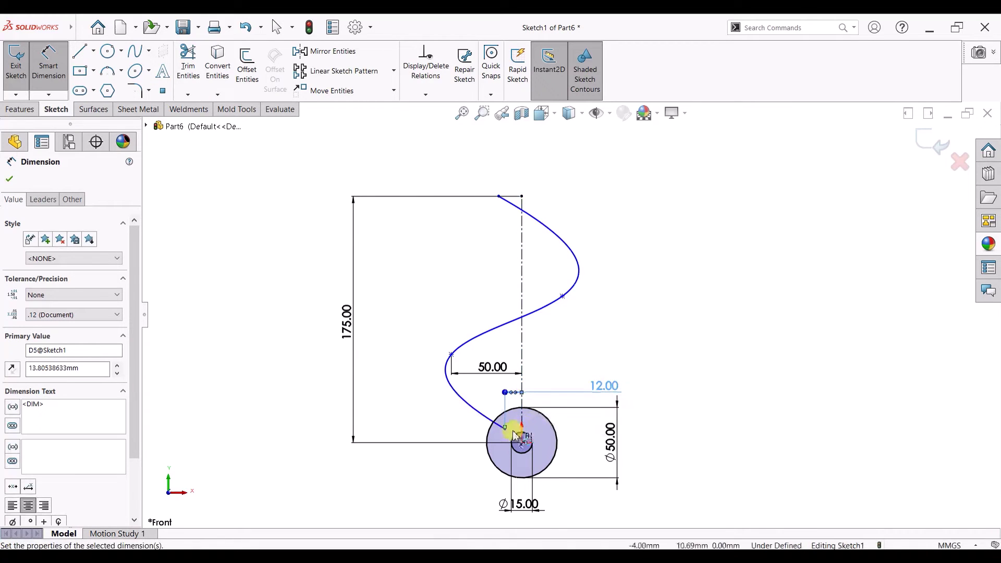
{"action": "left_click", "coordinate": [506, 430]}
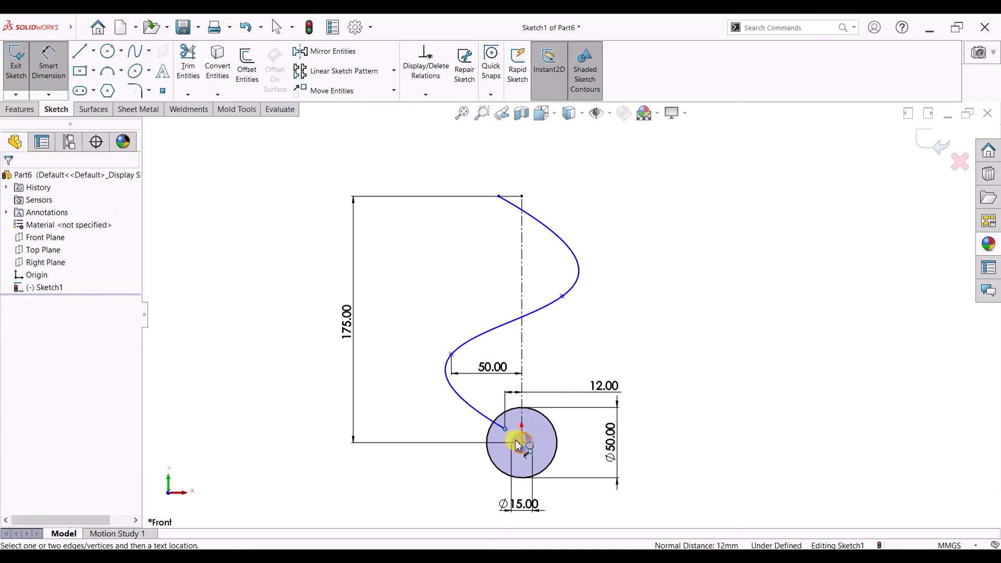
{"action": "left_click", "coordinate": [491, 442]}
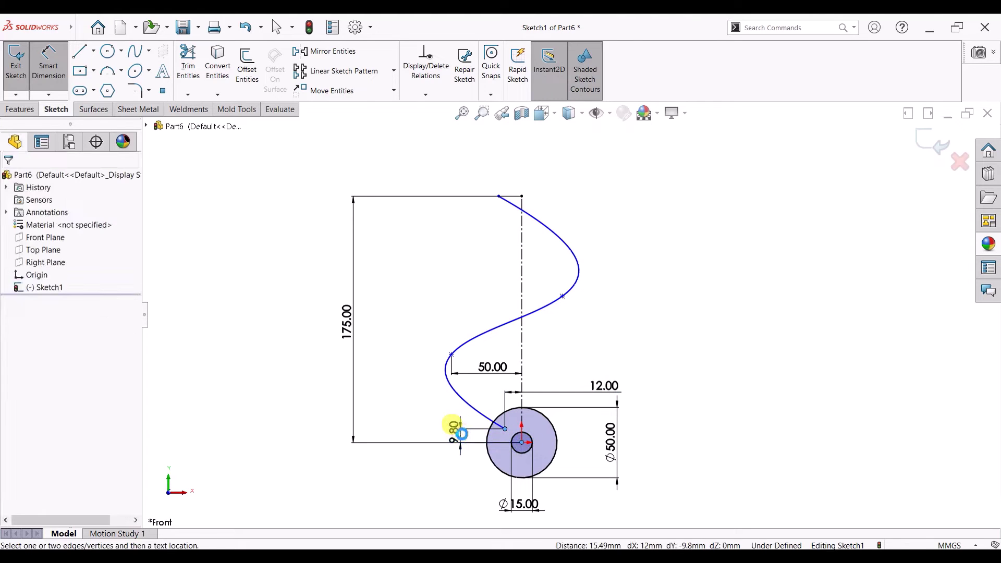
{"action": "left_click", "coordinate": [461, 434]}
{"action": "type", "text": "5"}
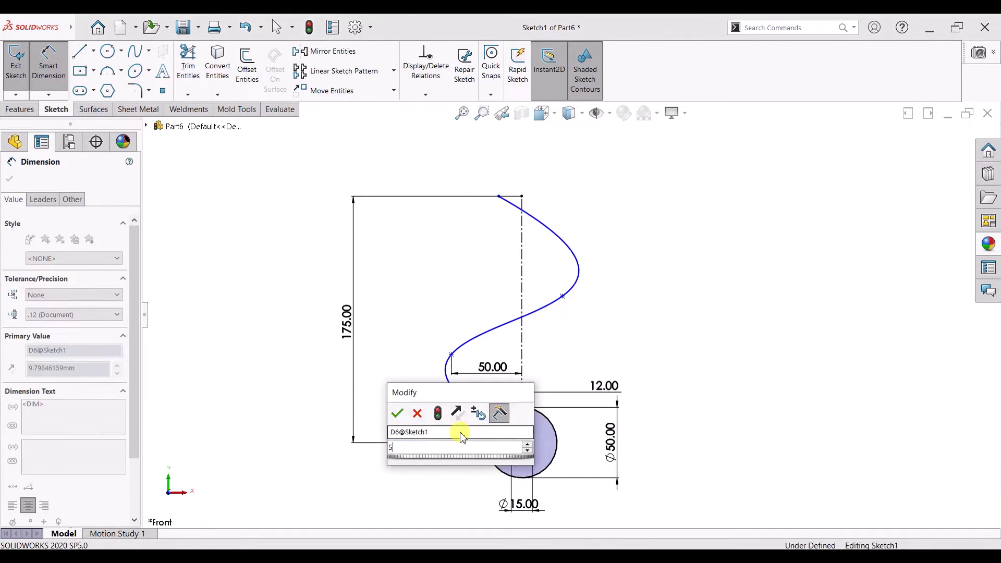
{"action": "key", "text": "Return"}
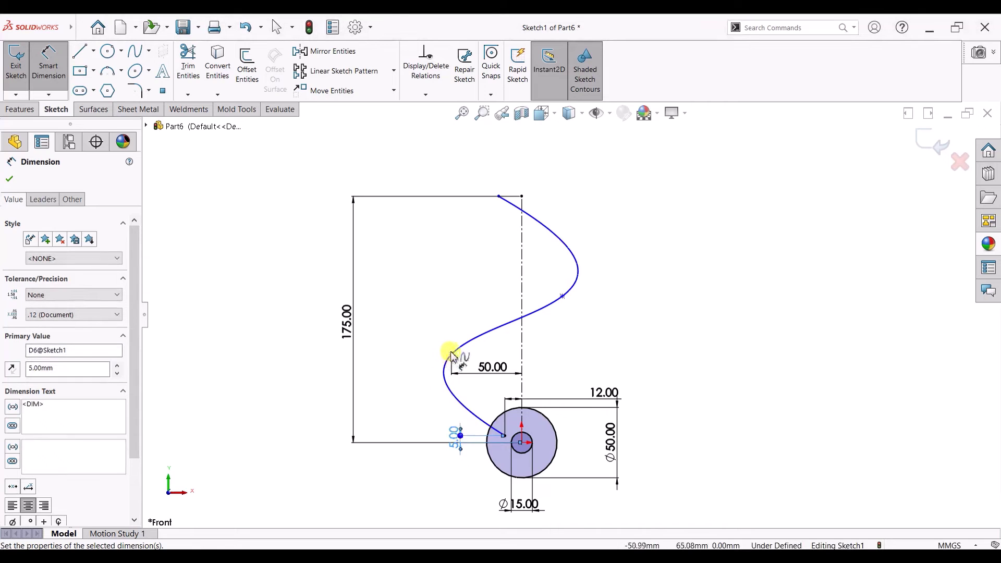
Dimension the spline's upper intermediate point 20 mm horizontally from the centerline and 105 mm vertically from the origin.
{"action": "left_click", "coordinate": [540, 297]}
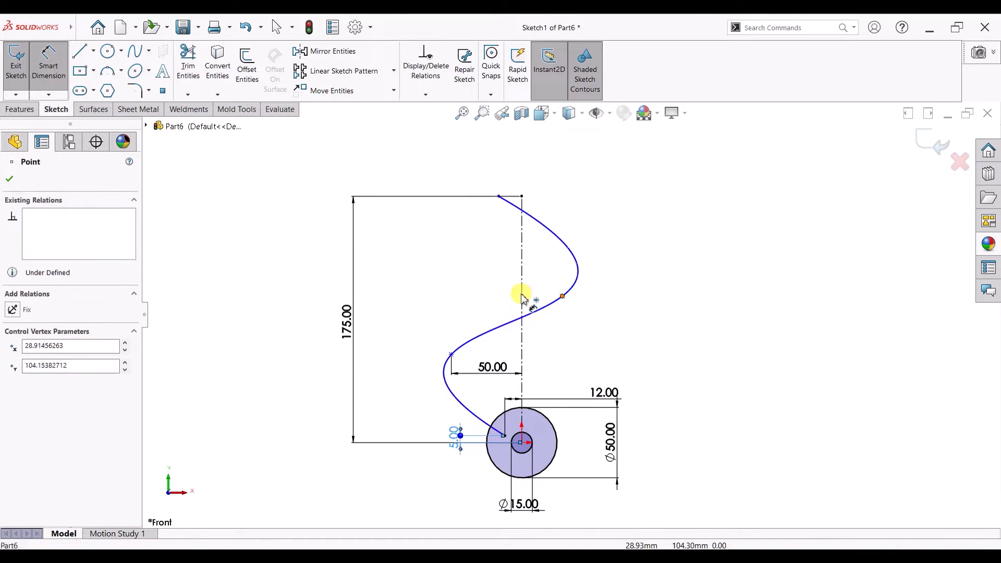
{"action": "left_click", "coordinate": [521, 292]}
{"action": "left_click", "coordinate": [541, 286]}
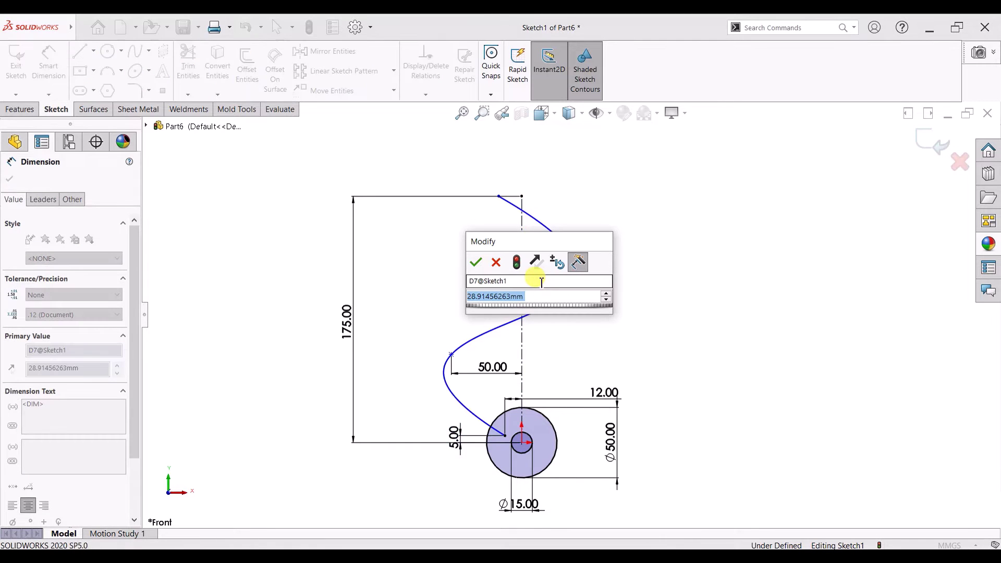
{"action": "type", "text": "20"}
{"action": "key", "text": "Return"}
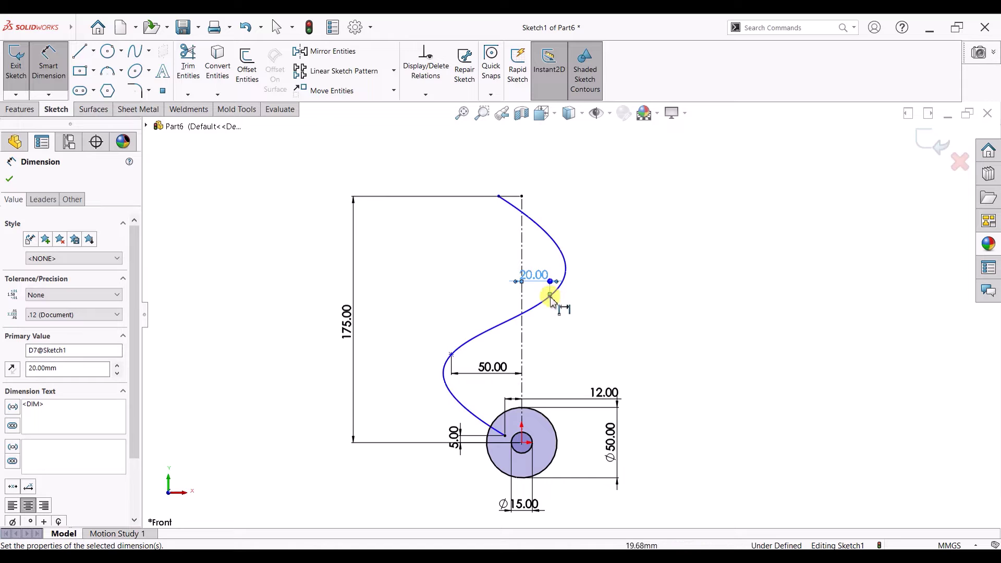
{"action": "left_click", "coordinate": [551, 298]}
{"action": "left_click", "coordinate": [523, 433]}
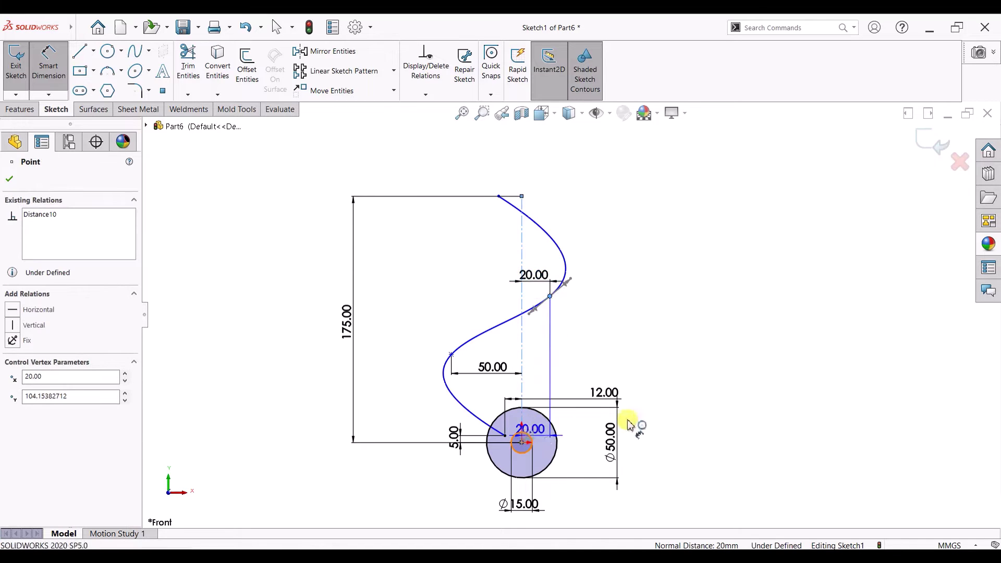
{"action": "left_click", "coordinate": [677, 404]}
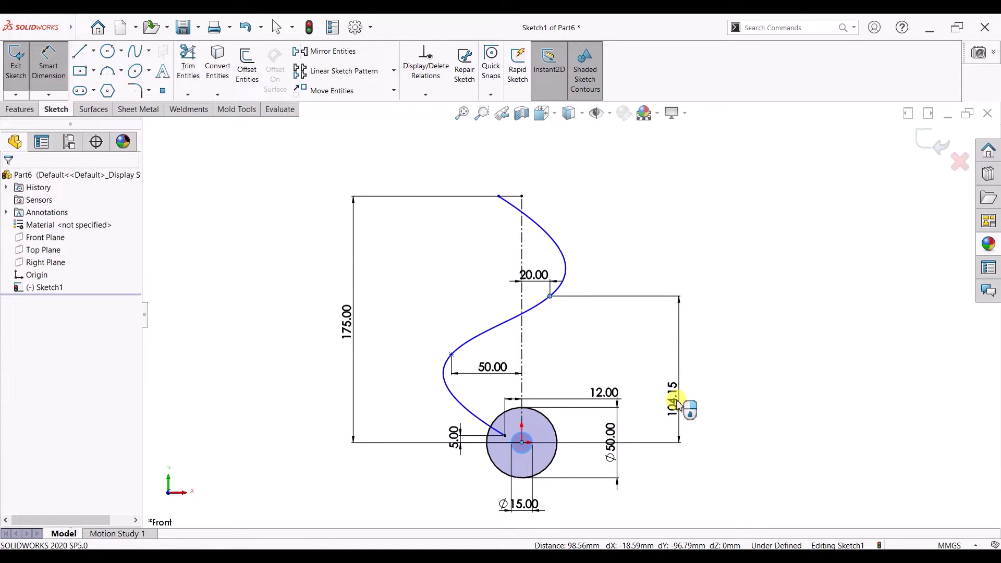
{"action": "key", "text": "Return"}
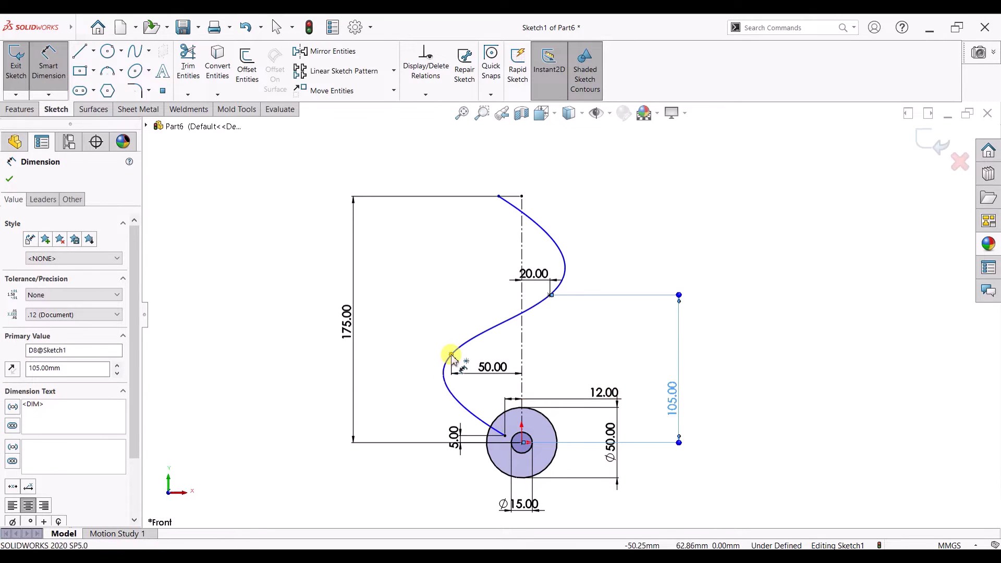
Dimension the vertical distance from the spline's lower intermediate point to the origin to 65 mm and finish dimensioning.
{"action": "left_click", "coordinate": [452, 355]}
{"action": "left_click", "coordinate": [523, 445]}
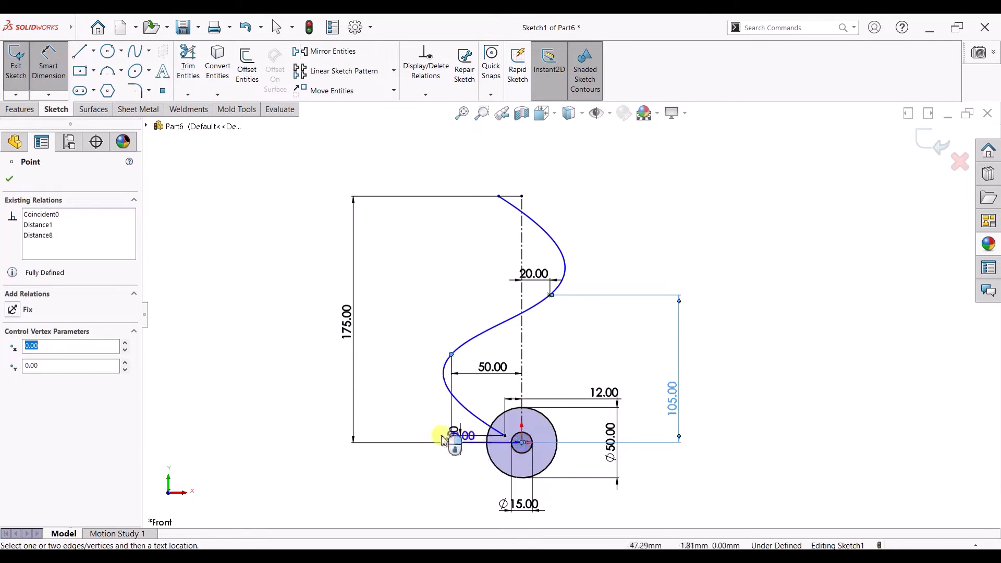
{"action": "left_click", "coordinate": [387, 415]}
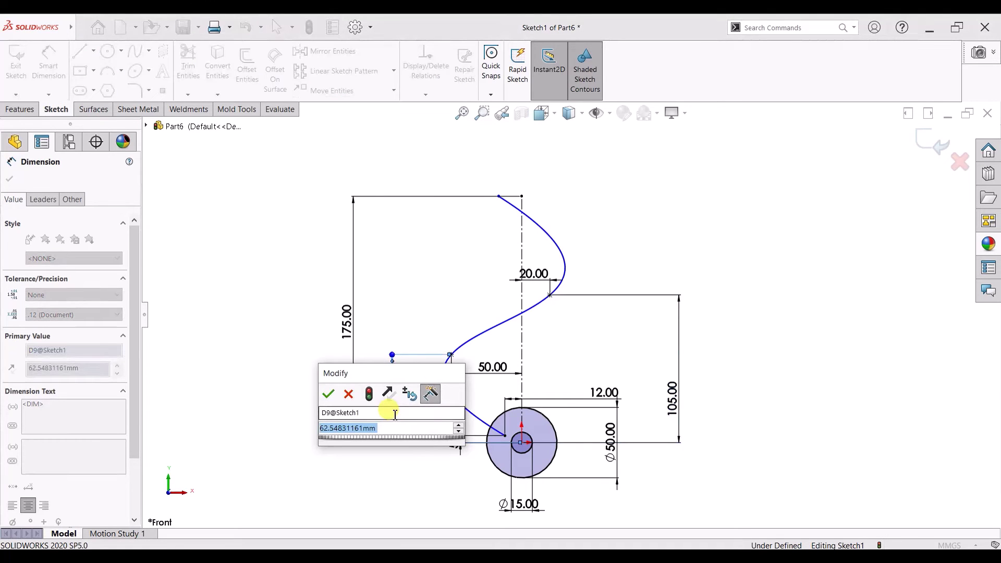
{"action": "type", "text": "65"}
{"action": "key", "text": "Return"}
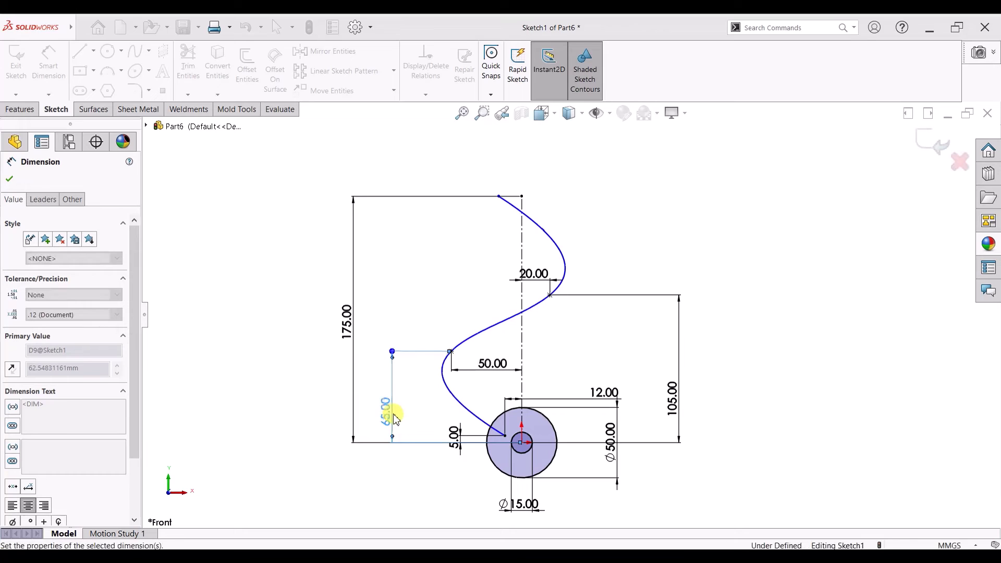
{"action": "left_click", "coordinate": [9, 179]}
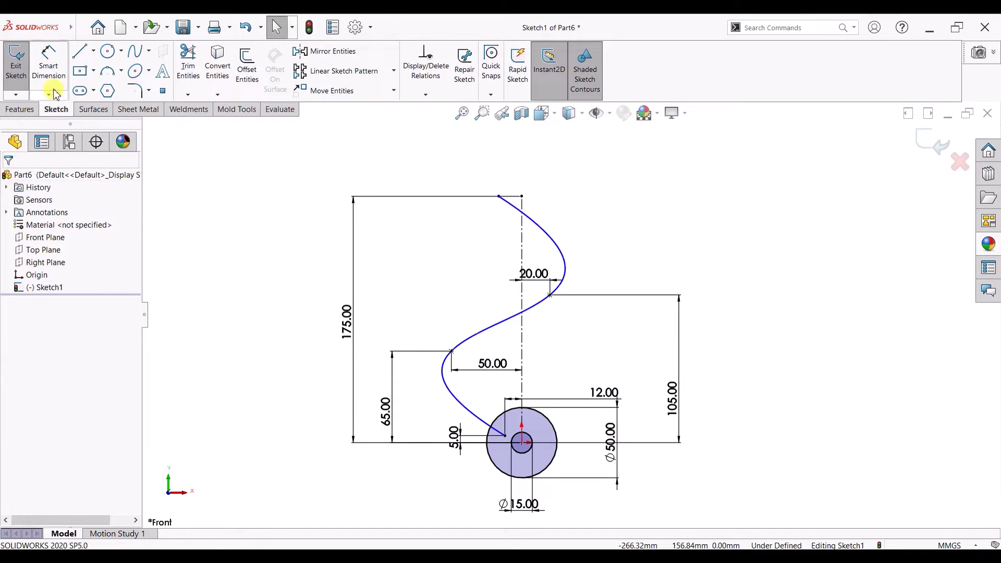
Sketch a second four-point S-shaped spline from the first spline's upper endpoint, right of the first one, ending on the centerline inside the outer circle.
{"action": "left_click", "coordinate": [134, 52]}
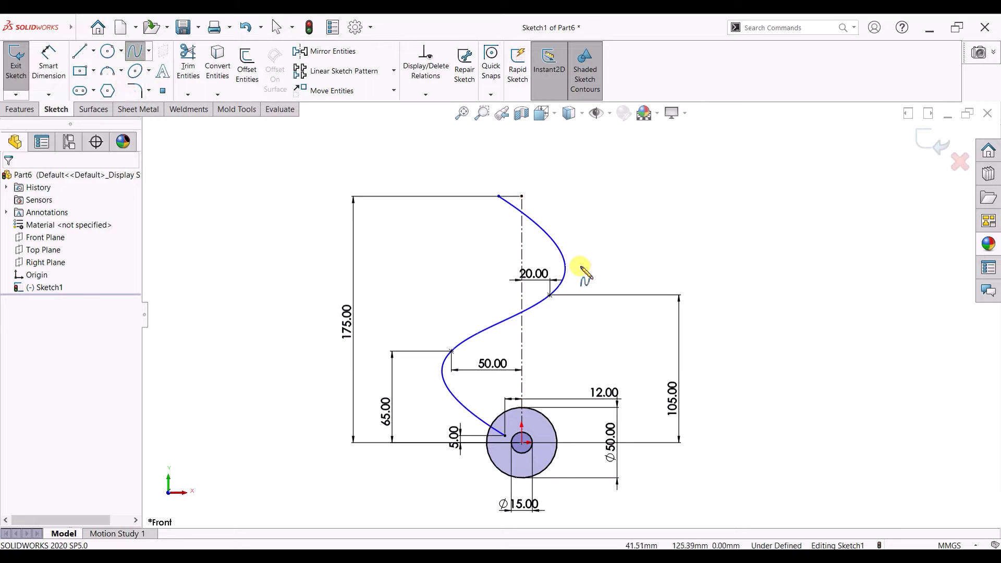
{"action": "left_click", "coordinate": [604, 263]}
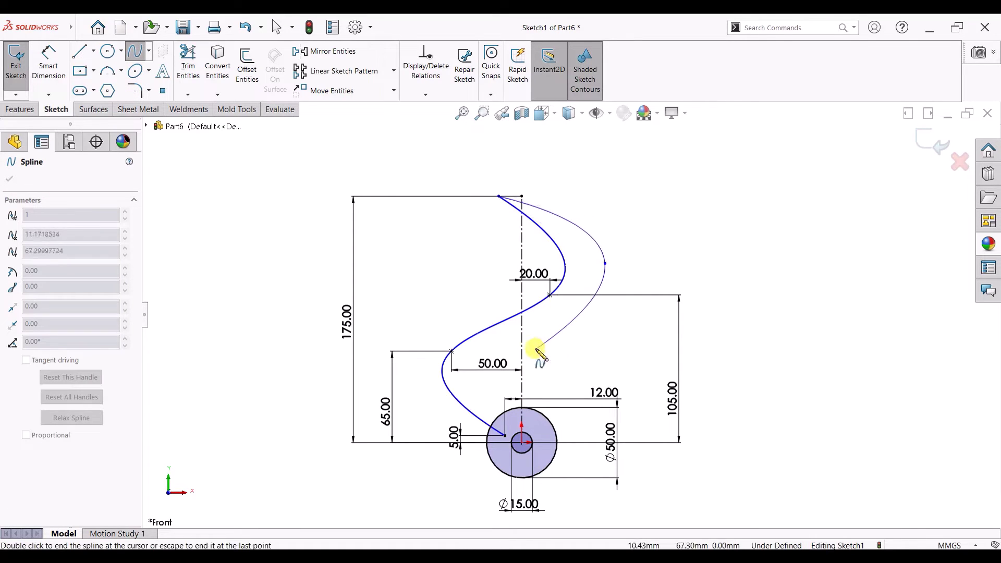
{"action": "left_click", "coordinate": [485, 372]}
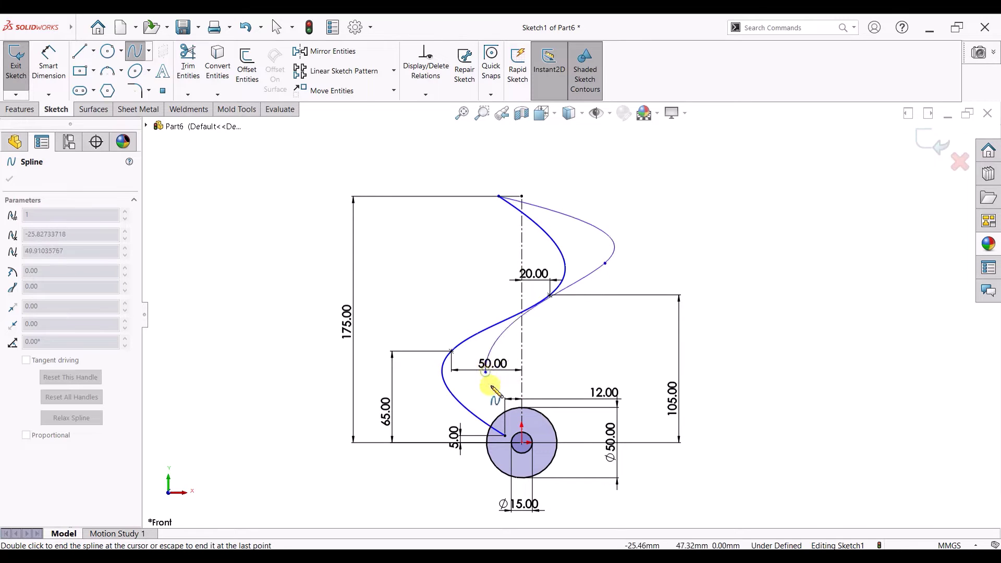
{"action": "double_click", "coordinate": [522, 424]}
{"action": "key", "text": "Escape"}
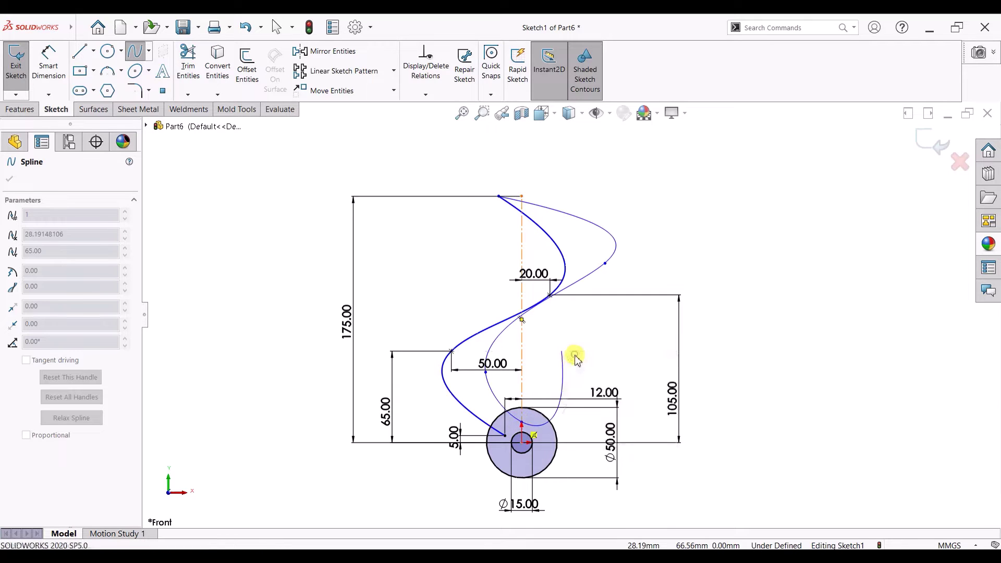
Move the second spline's upper intermediate point to about 34 mm right of the centerline and 94 mm above the origin.
{"action": "scroll", "coordinate": [569, 357], "scroll_direction": "down", "scroll_amount": 2}
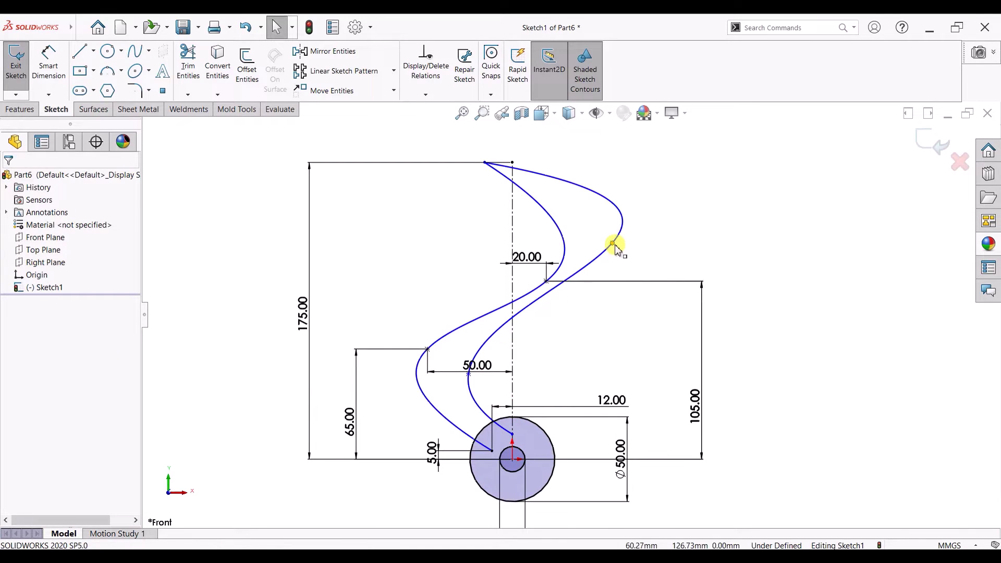
{"action": "left_click_drag", "start_coordinate": [614, 251], "coordinate": [570, 301]}
{"action": "left_click", "coordinate": [725, 196]}
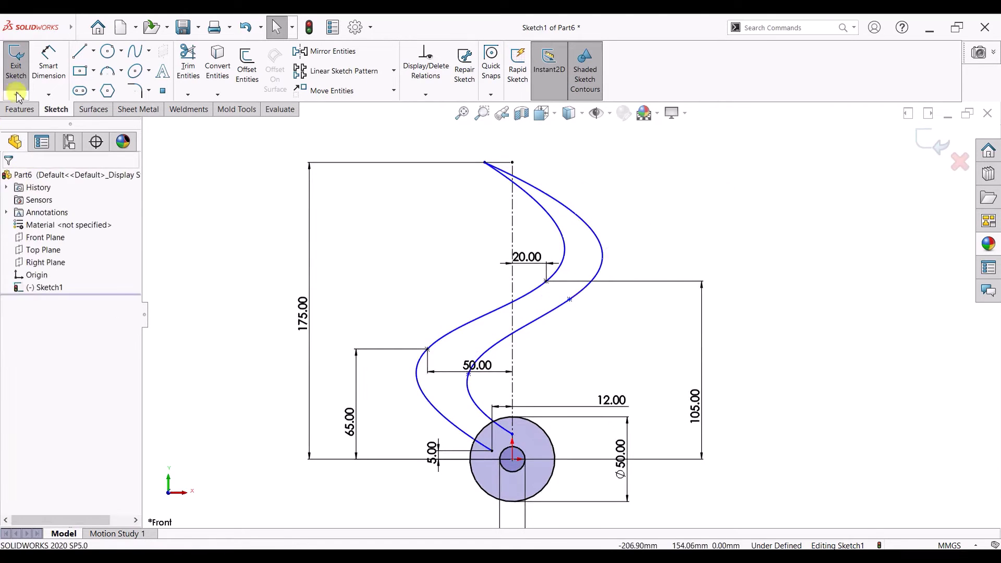
Add a 50 mm doubled-distance dimension about the centerline to the second spline's lower intermediate point.
{"action": "left_click", "coordinate": [49, 65]}
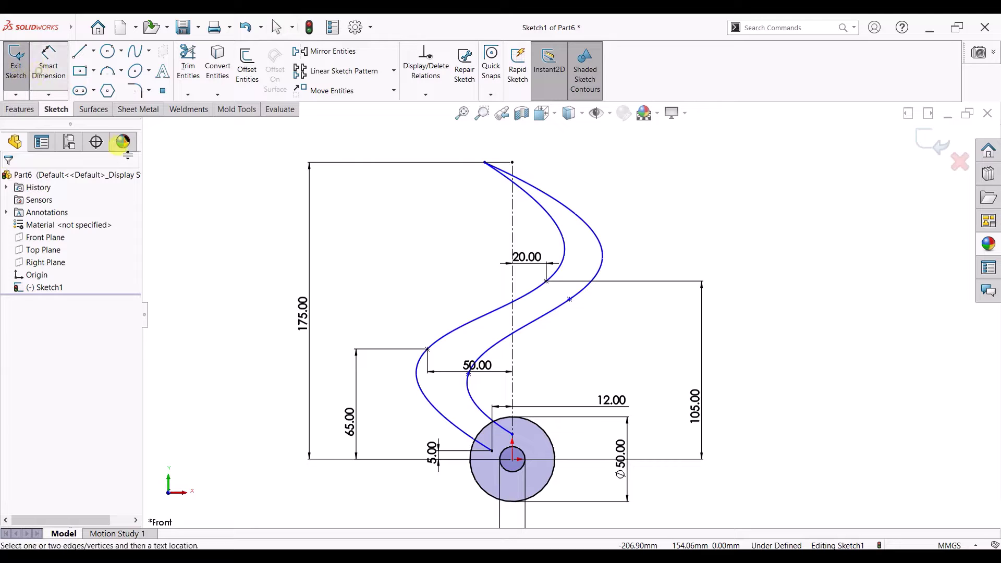
{"action": "left_click", "coordinate": [469, 374]}
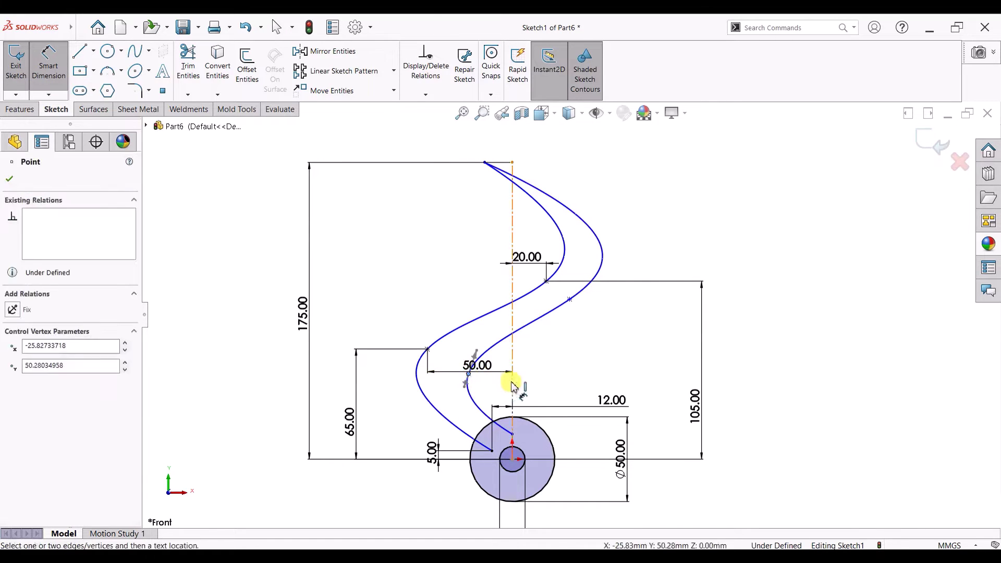
{"action": "left_click", "coordinate": [526, 381]}
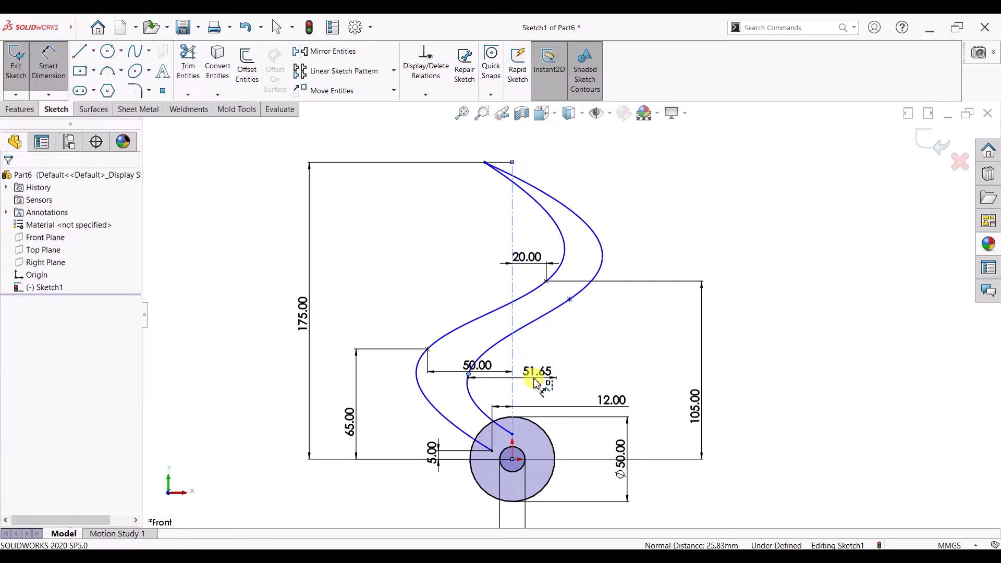
{"action": "left_click", "coordinate": [534, 382]}
{"action": "type", "text": "50"}
{"action": "key", "text": "Return"}
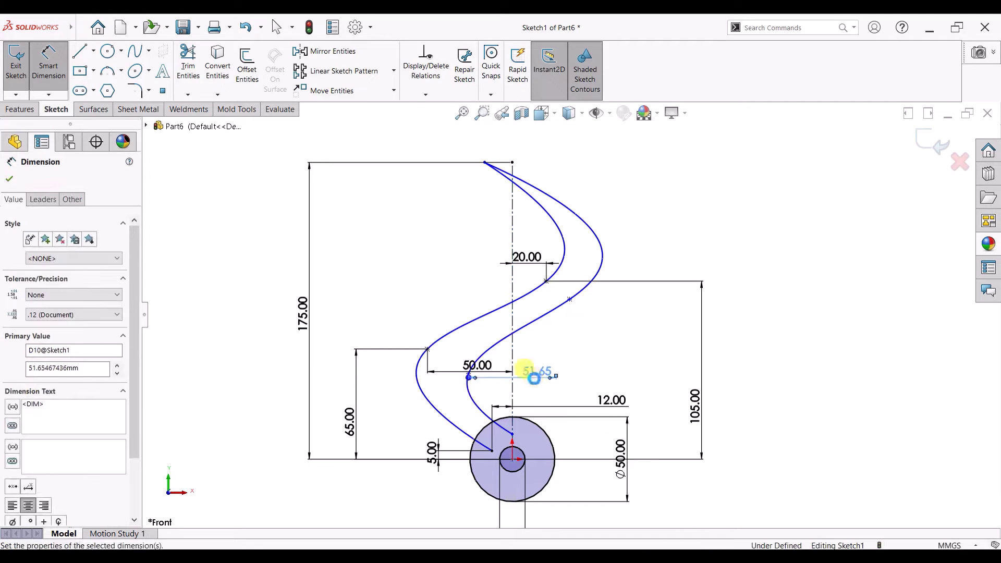
Dimension the vertical distance from the second spline's lower endpoint to the origin to 15 mm.
{"action": "left_click", "coordinate": [513, 436]}
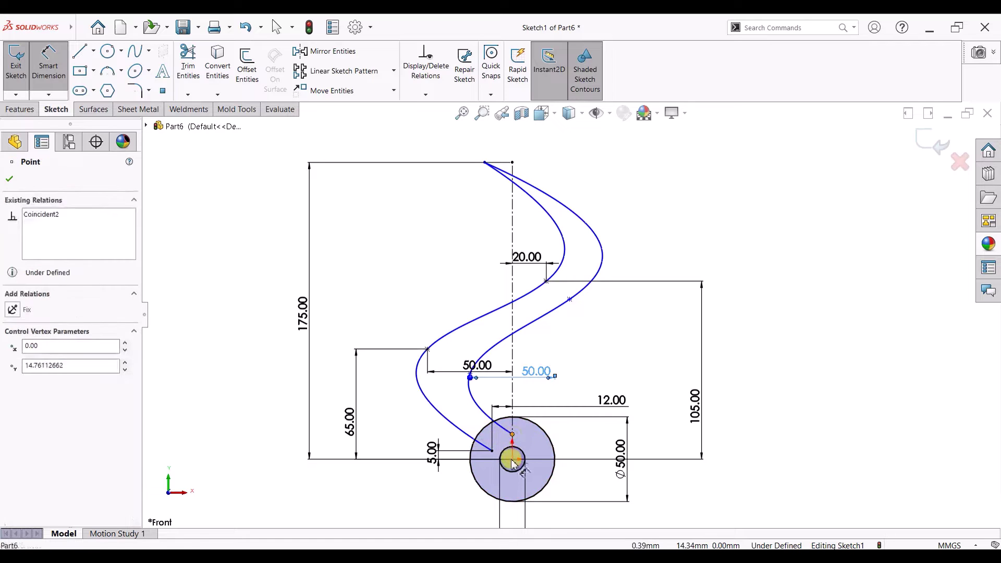
{"action": "left_click", "coordinate": [513, 459]}
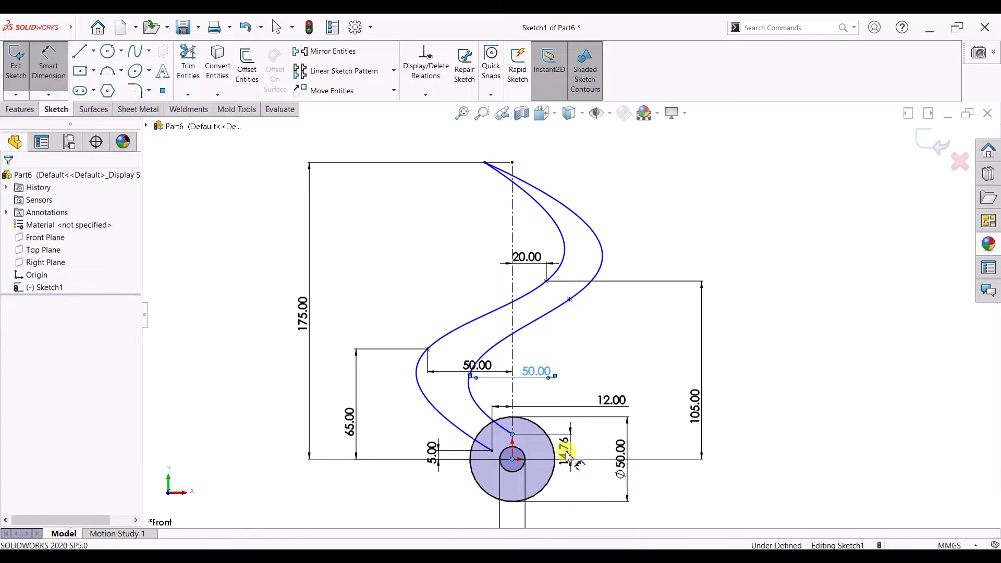
{"action": "left_click", "coordinate": [567, 457]}
{"action": "key", "text": "Return"}
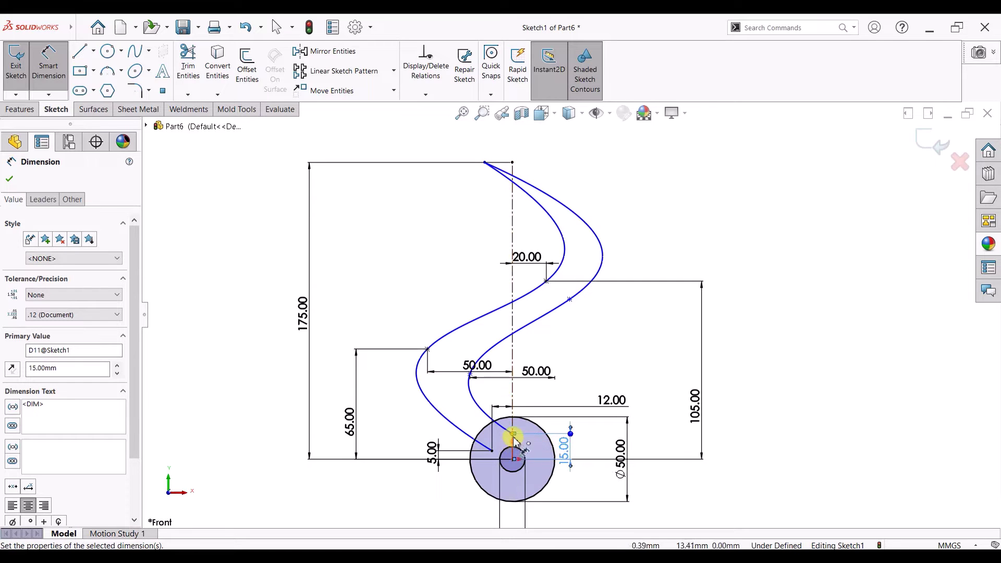
Dimension the horizontal distance from the second spline's upper intermediate point to the centerline to 30 mm.
{"action": "left_click", "coordinate": [570, 299]}
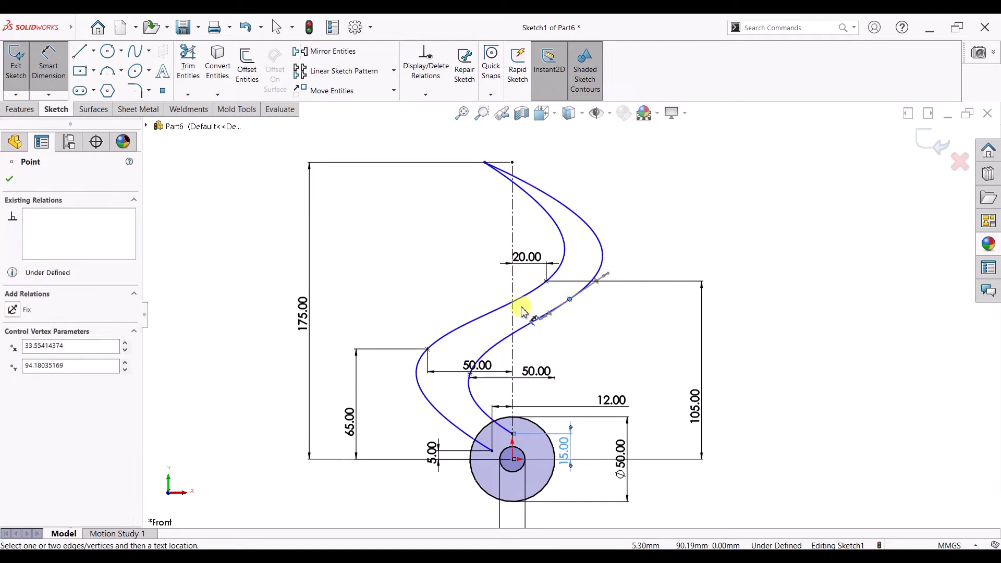
{"action": "left_click", "coordinate": [514, 313]}
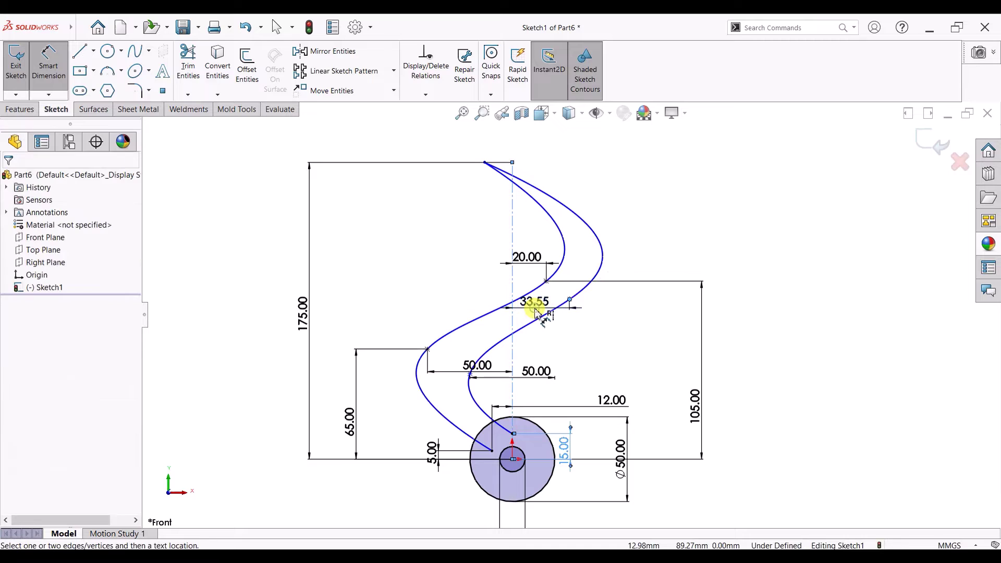
{"action": "left_click", "coordinate": [535, 310]}
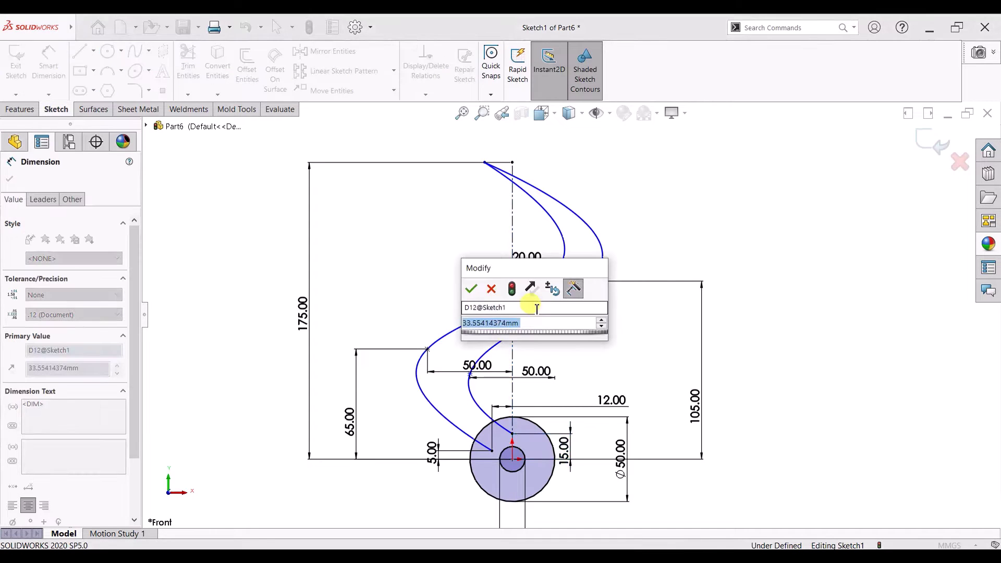
{"action": "type", "text": "30"}
{"action": "key", "text": "Return"}
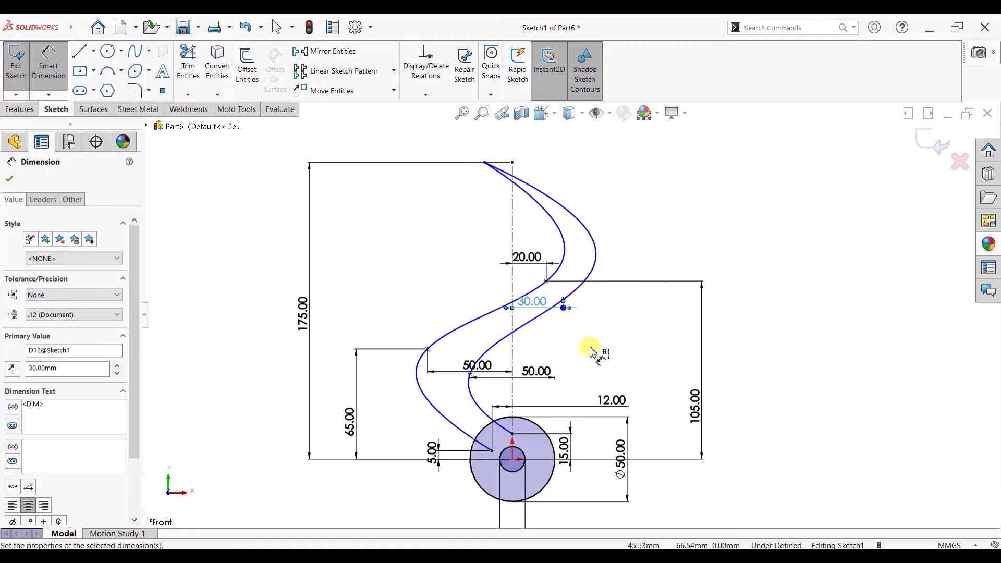
Dimension the vertical distance from the second spline's upper intermediate point to the origin to 92 mm.
{"action": "left_click", "coordinate": [564, 301]}
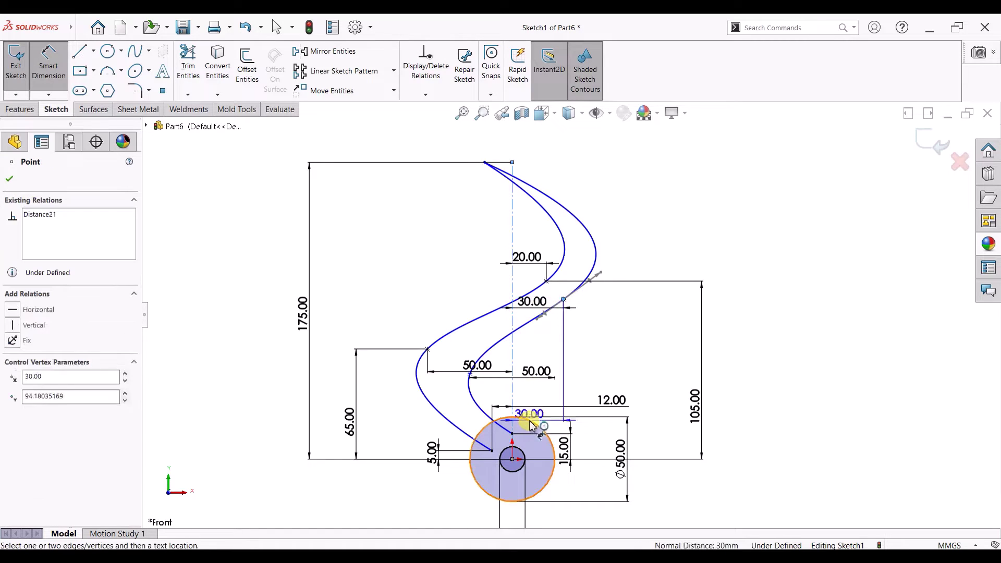
{"action": "left_click", "coordinate": [527, 418]}
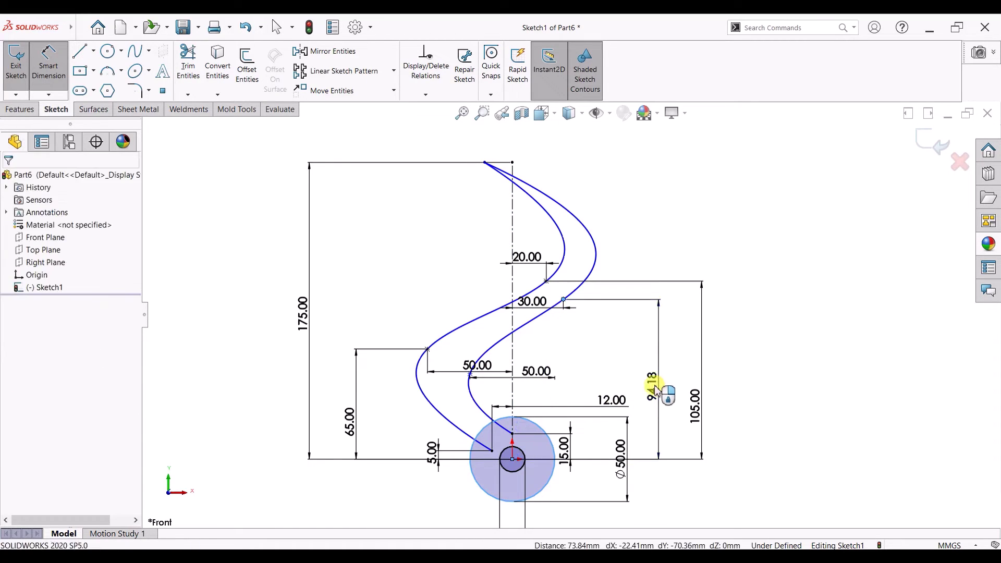
{"action": "left_click", "coordinate": [655, 389]}
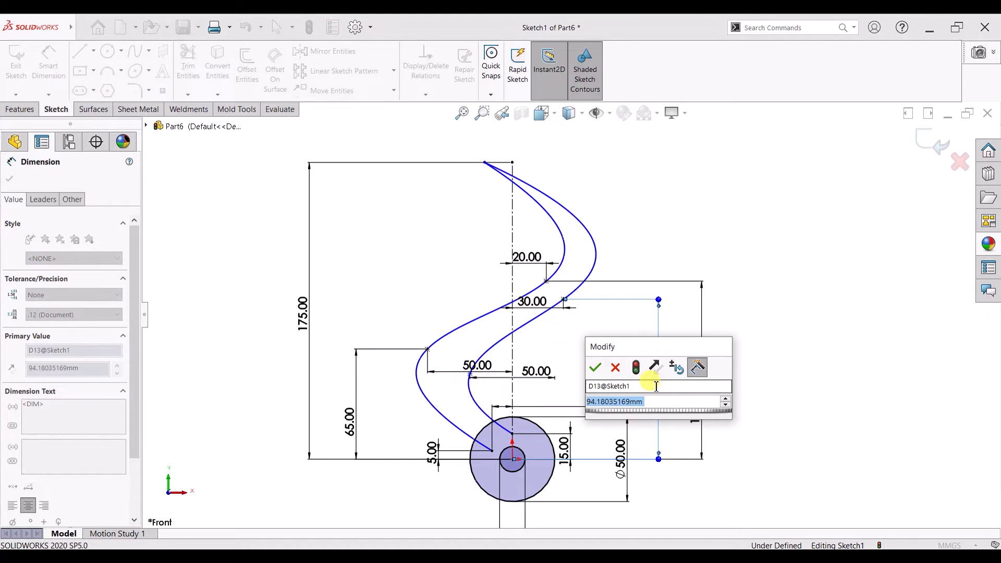
{"action": "type", "text": "92"}
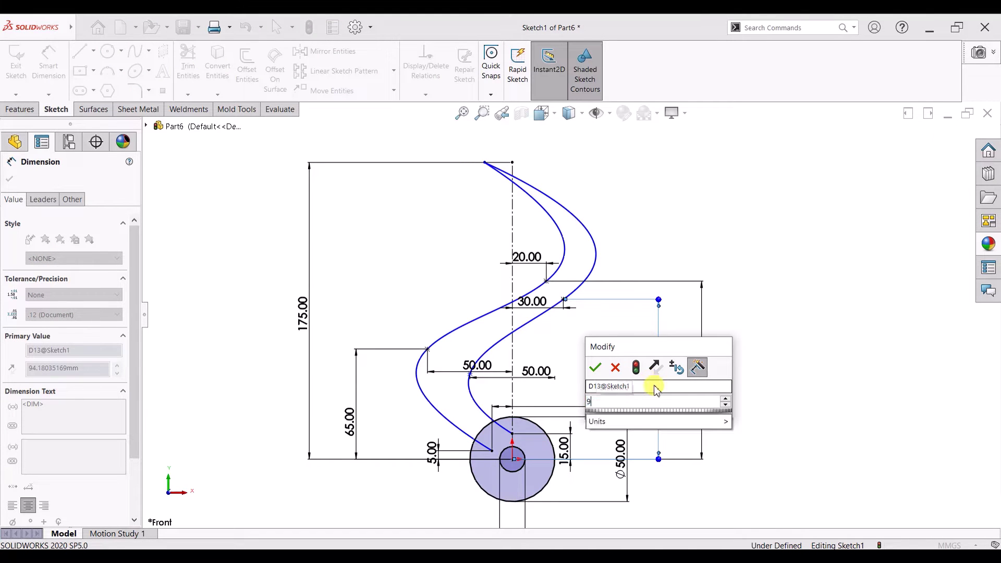
{"action": "key", "text": "Return"}
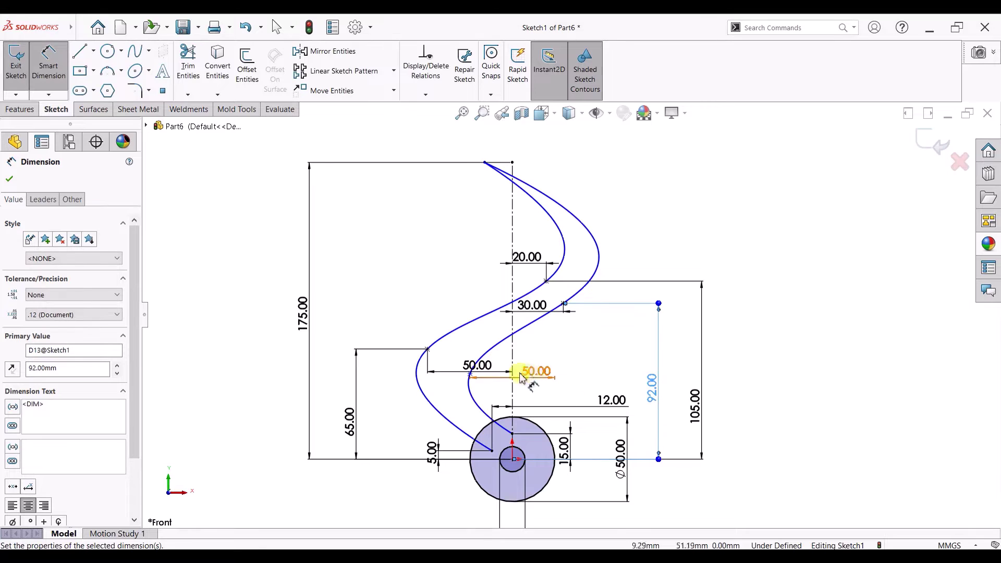
Dimension the vertical distance from the second spline's lower intermediate point to the origin to 52 mm.
{"action": "left_click", "coordinate": [470, 374]}
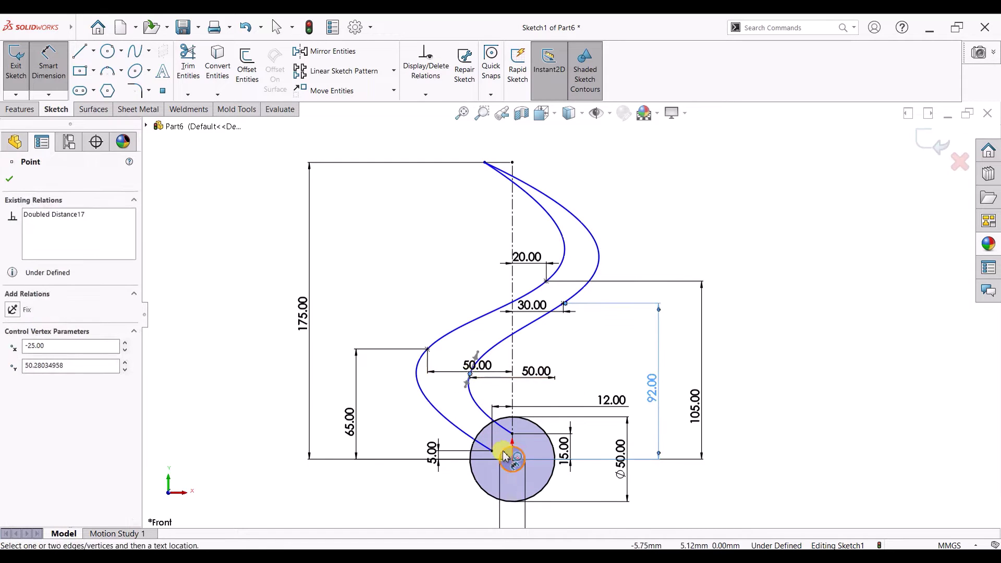
{"action": "left_click", "coordinate": [504, 451]}
{"action": "left_click", "coordinate": [397, 428]}
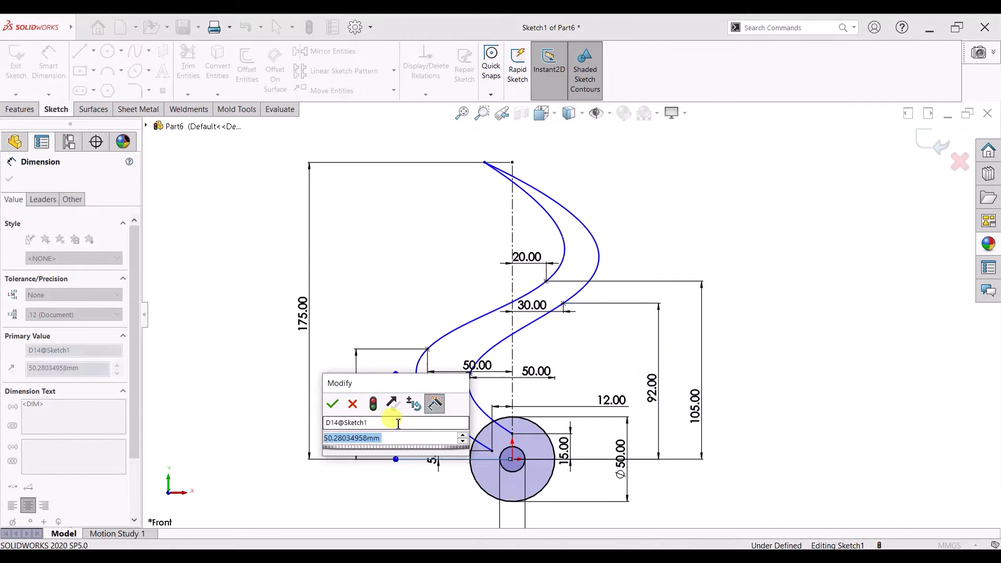
{"action": "type", "text": "52"}
{"action": "key", "text": "Return"}
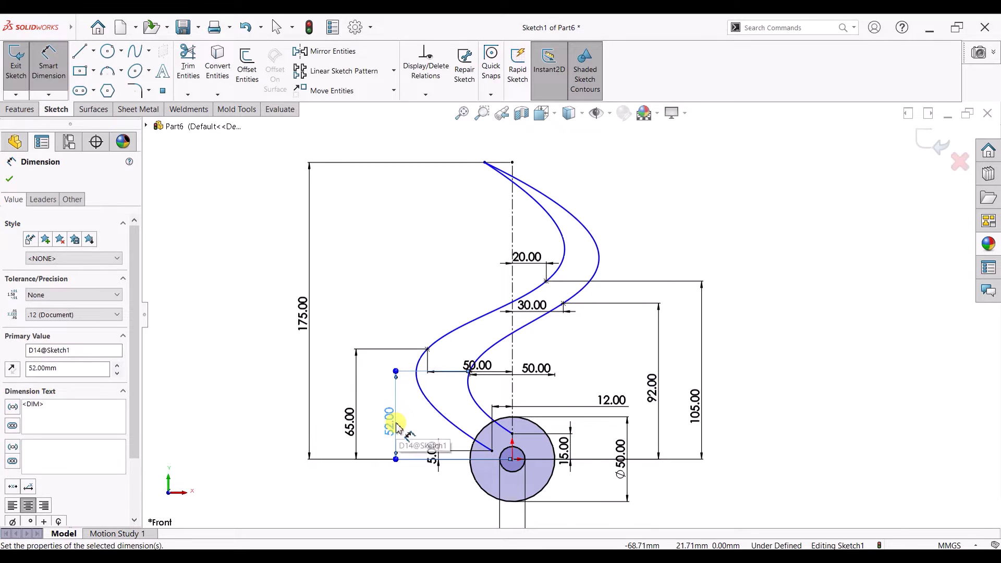
Set the vertical distance between the first spline's lower endpoint and the origin to 0 mm.
{"action": "left_click", "coordinate": [430, 455]}
{"action": "key", "text": "Escape"}
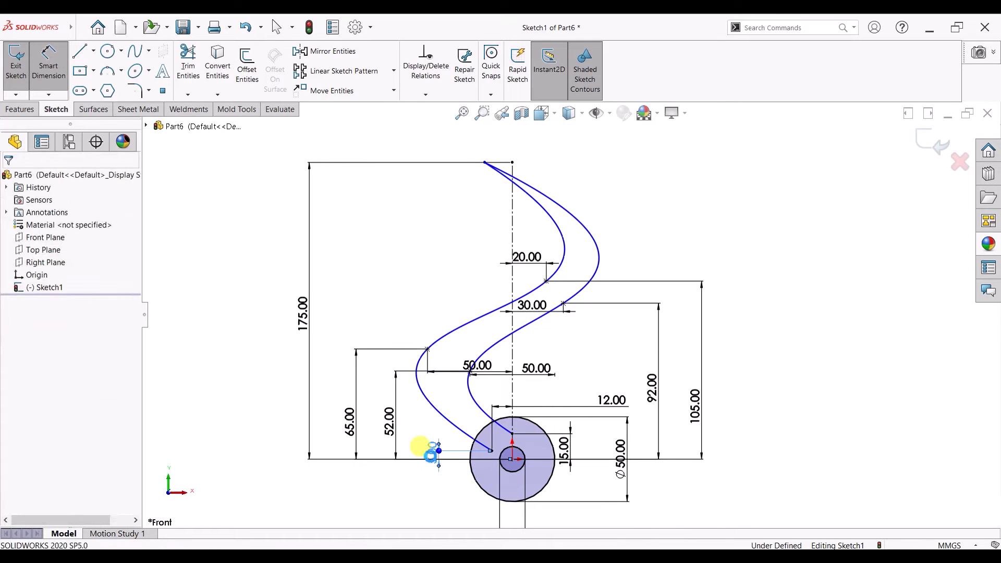
{"action": "double_click", "coordinate": [431, 455]}
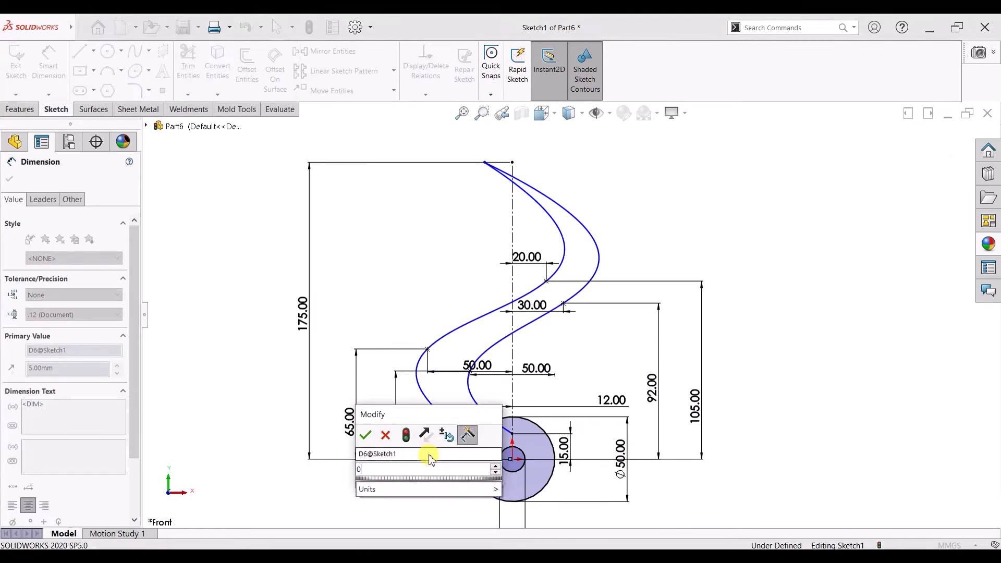
{"action": "key", "text": "Escape"}
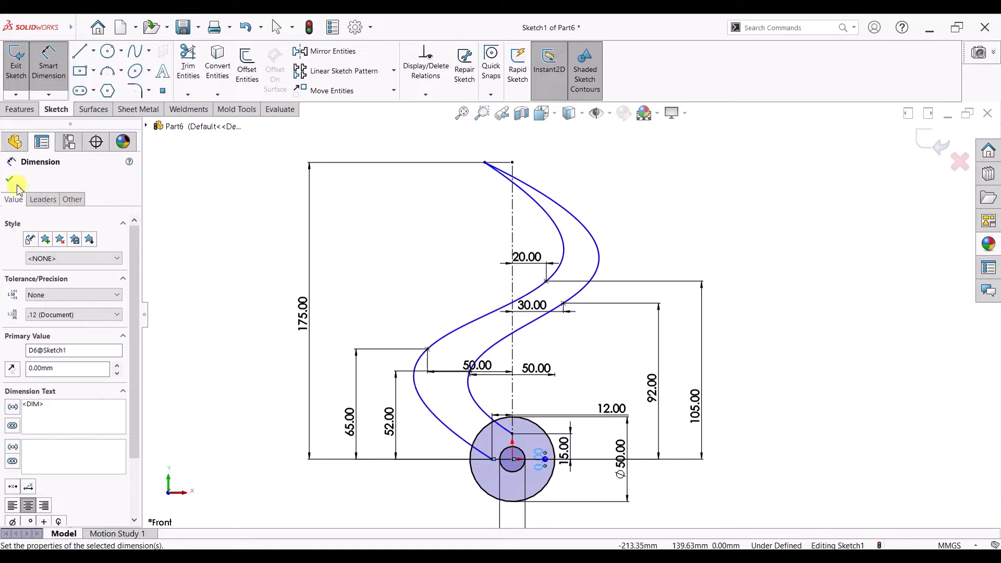
{"action": "left_click", "coordinate": [9, 179]}
{"action": "key", "text": "Escape"}
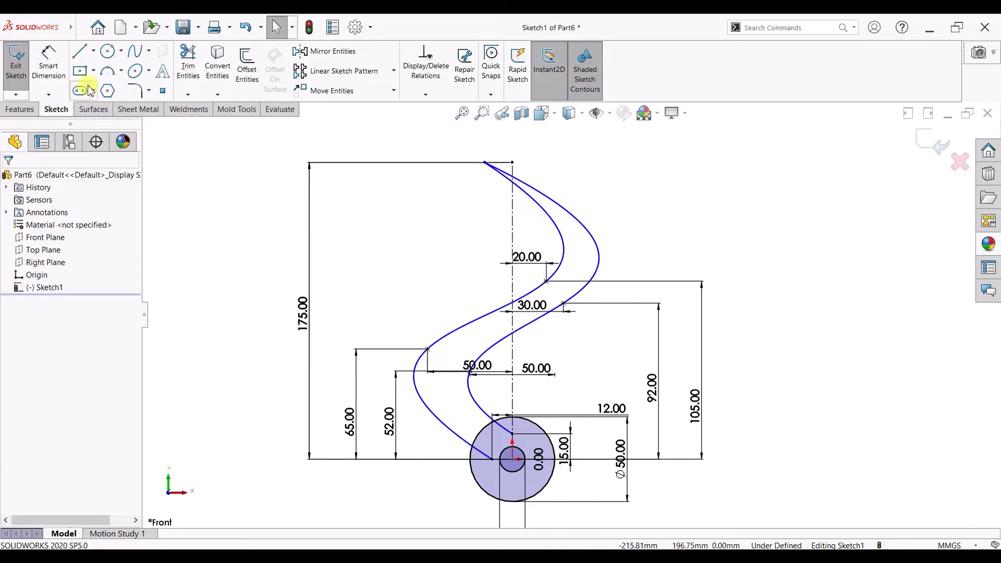
Dimension the horizontal distance from the splines' shared tip to the centerline's upper end to 15 mm.
{"action": "key", "text": "d"}
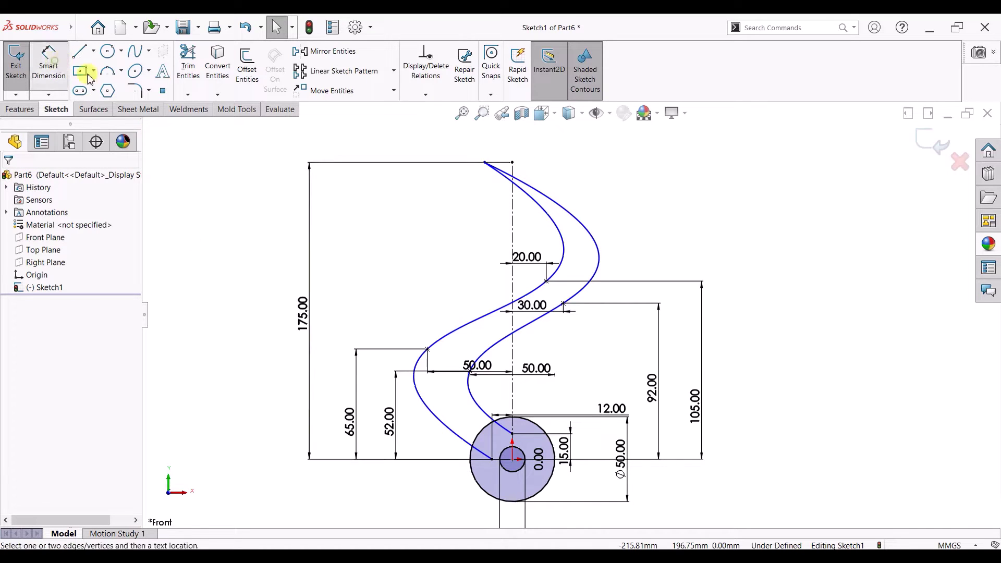
{"action": "left_click", "coordinate": [513, 163]}
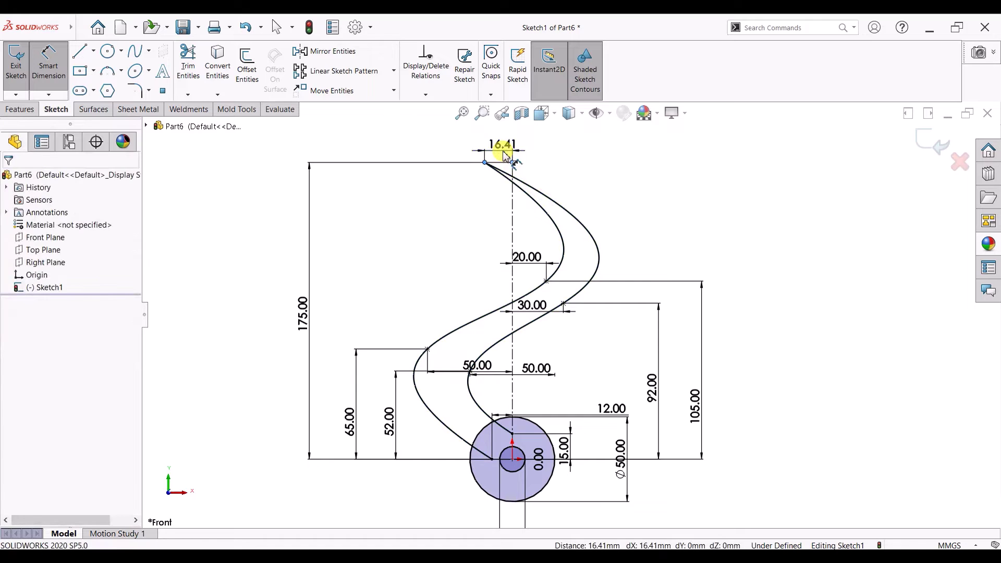
{"action": "left_click", "coordinate": [505, 155]}
{"action": "key", "text": "Return"}
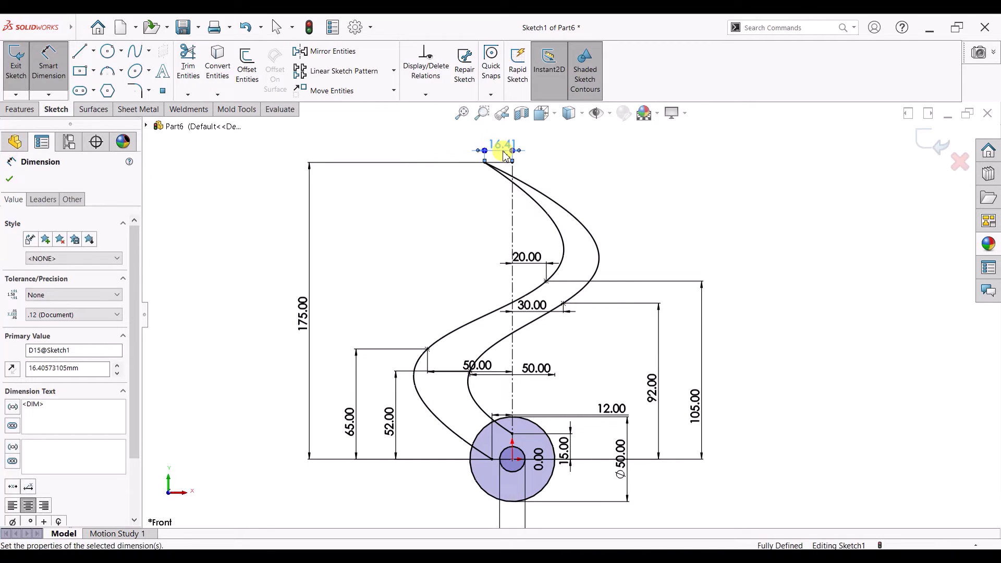
{"action": "left_click", "coordinate": [9, 179]}
Trim away the ends of both splines that lie inside the 50 mm hub circle with Power trim.
{"action": "scroll", "coordinate": [566, 423], "scroll_direction": "up", "scroll_amount": 2}
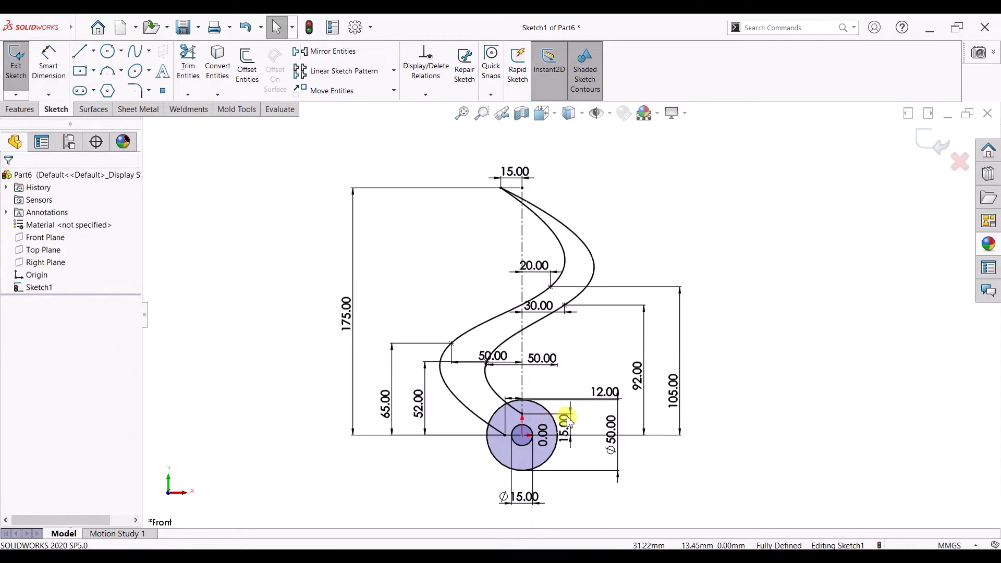
{"action": "scroll", "coordinate": [568, 421], "scroll_direction": "down", "scroll_amount": 2}
{"action": "left_click", "coordinate": [188, 62]}
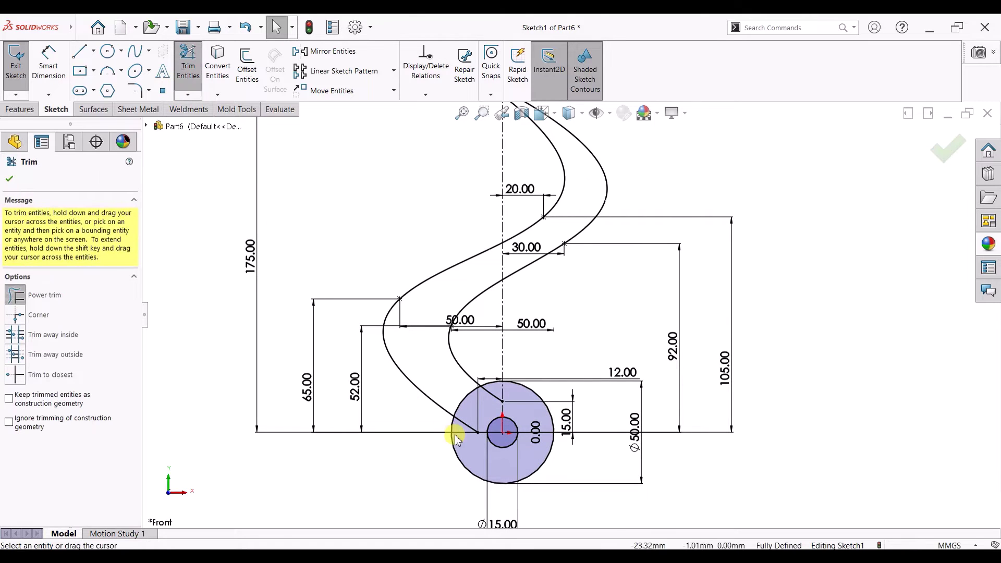
{"action": "left_click_drag", "start_coordinate": [455, 438], "coordinate": [507, 397]}
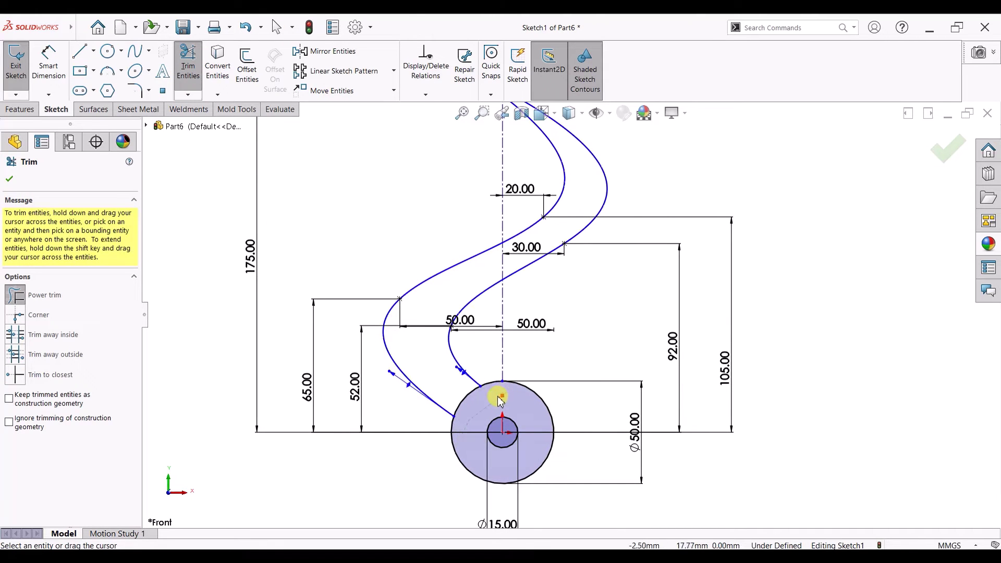
{"action": "left_click", "coordinate": [9, 179]}
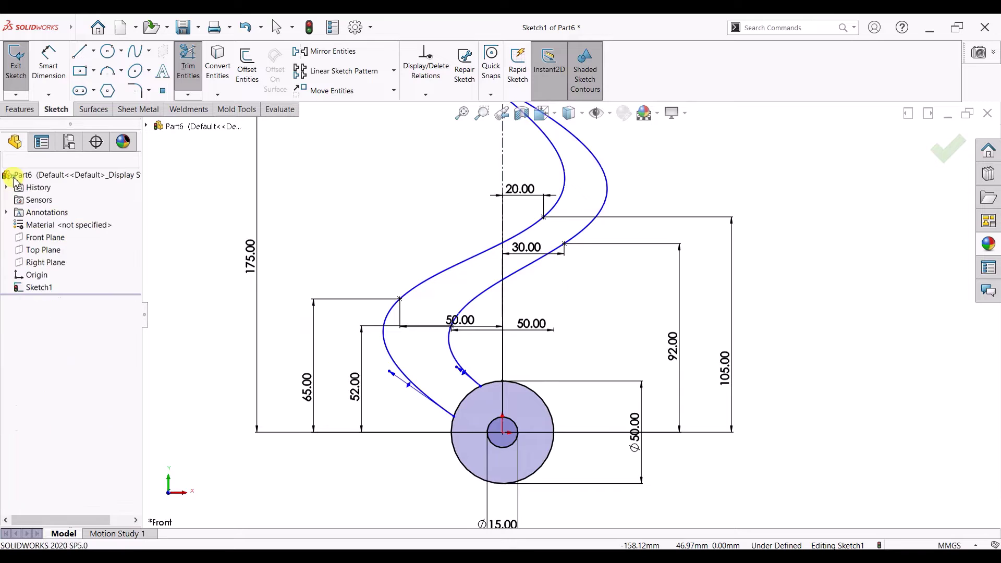
Extrude the ring region between the two hub circles as a Mid Plane boss with a depth of 40 mm.
{"action": "scroll", "coordinate": [579, 291], "scroll_direction": "up", "scroll_amount": 2}
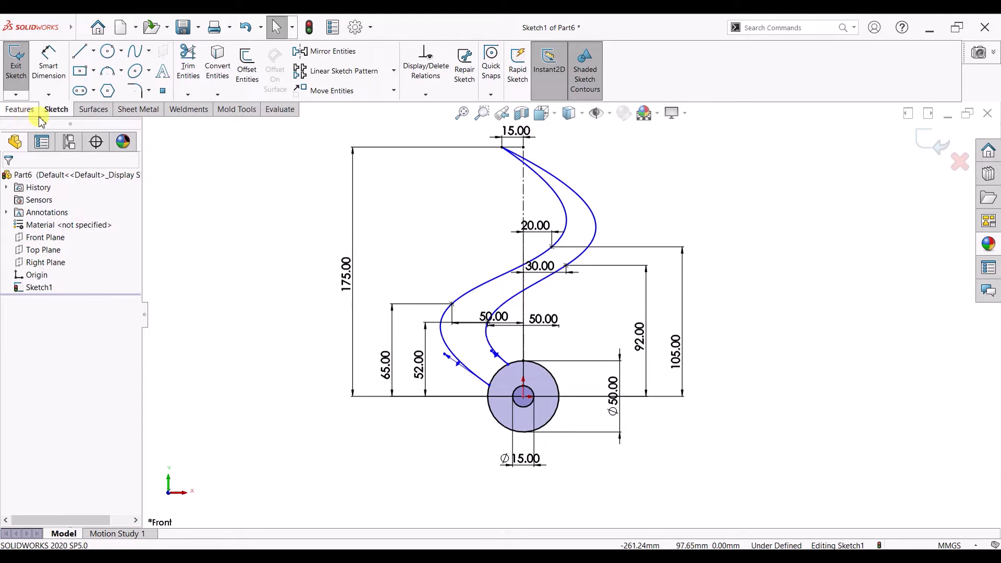
{"action": "left_click", "coordinate": [23, 111]}
{"action": "left_click", "coordinate": [694, 270]}
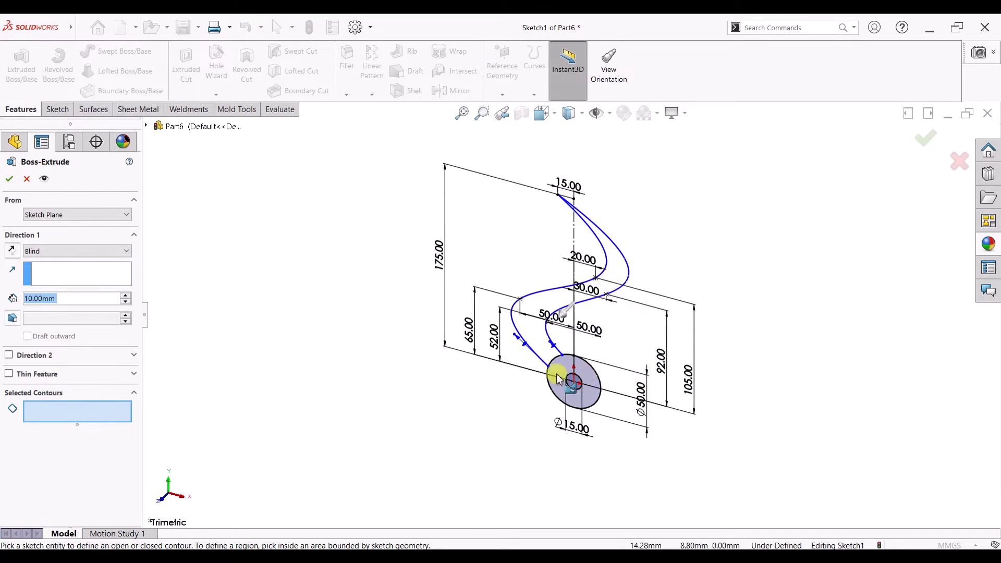
{"action": "left_click", "coordinate": [546, 360]}
{"action": "left_click", "coordinate": [59, 250]}
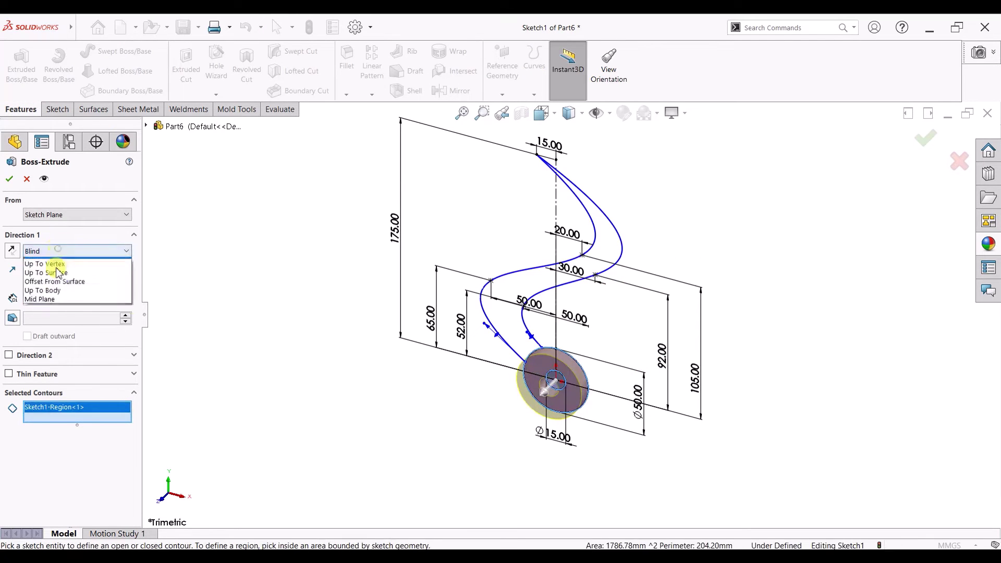
{"action": "left_click", "coordinate": [54, 308]}
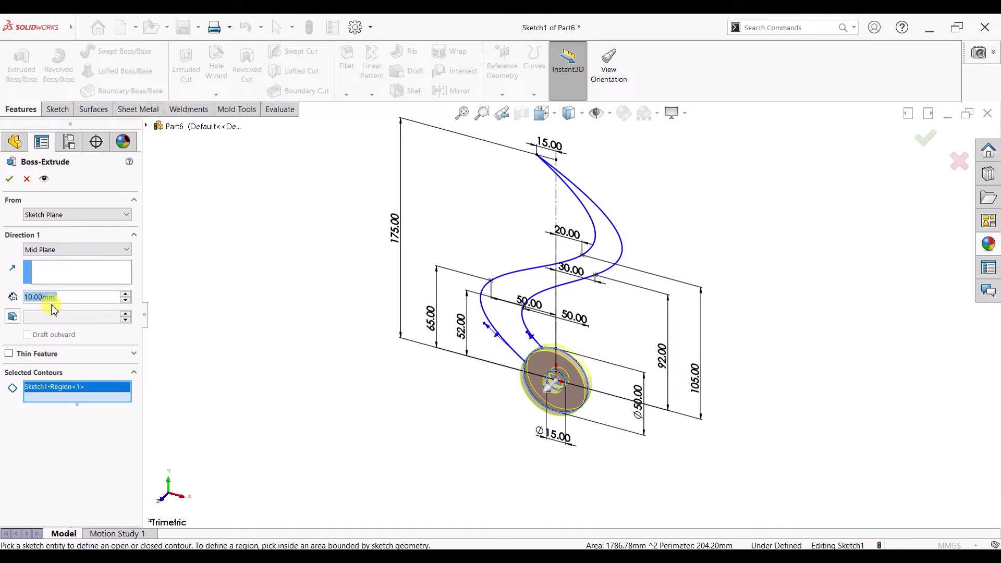
{"action": "type", "text": "40"}
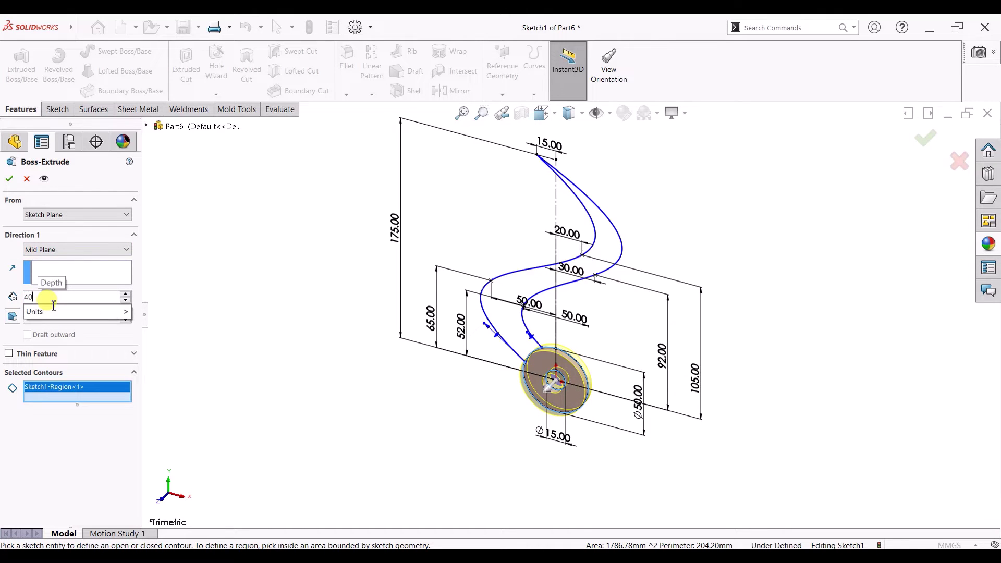
{"action": "key", "text": "Return"}
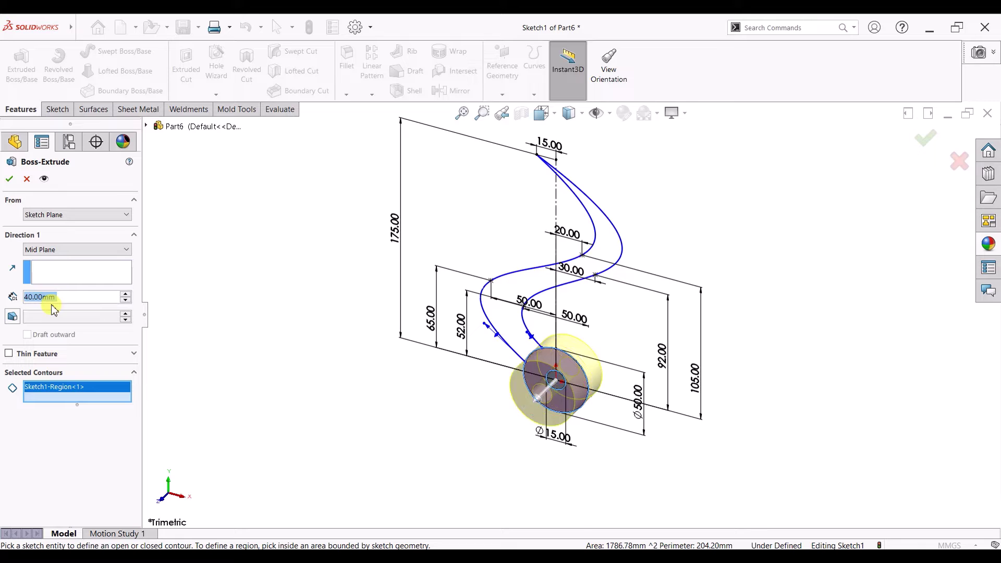
{"action": "left_click", "coordinate": [9, 180]}
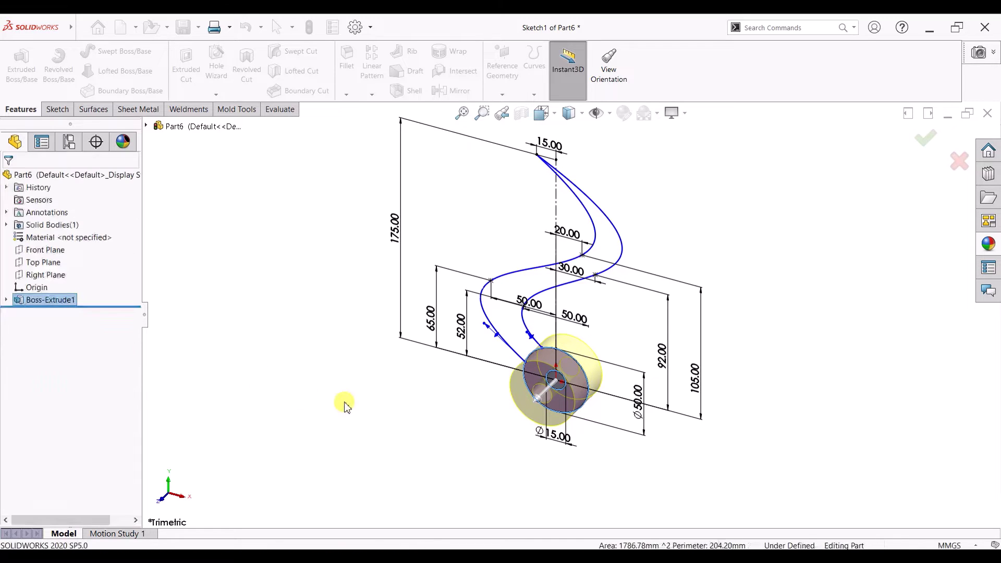
Edit the hub extrusion and set its Mid Plane depth to 20 mm.
{"action": "left_click", "coordinate": [6, 300]}
{"action": "double_click", "coordinate": [49, 300]}
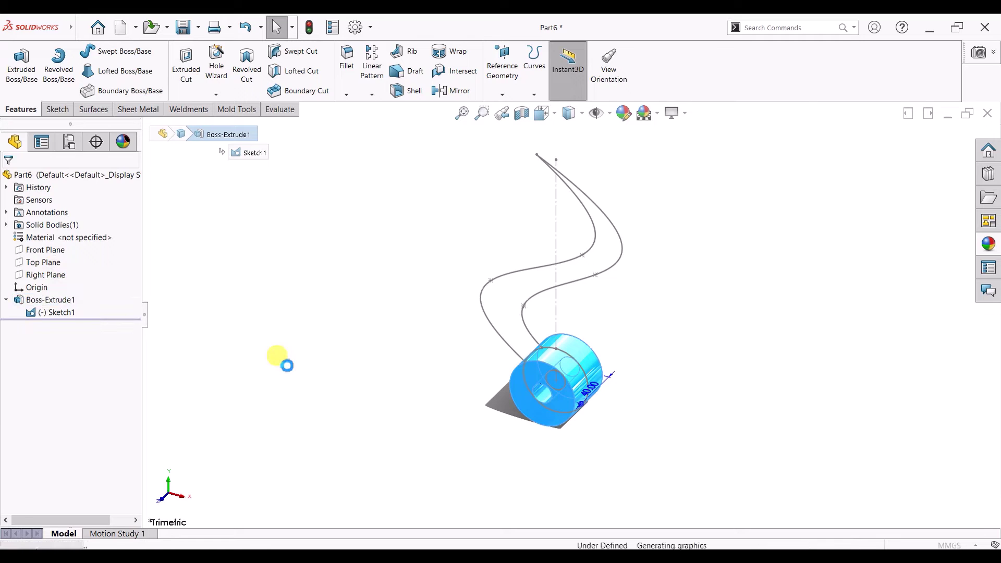
{"action": "type", "text": "20"}
{"action": "key", "text": "Return"}
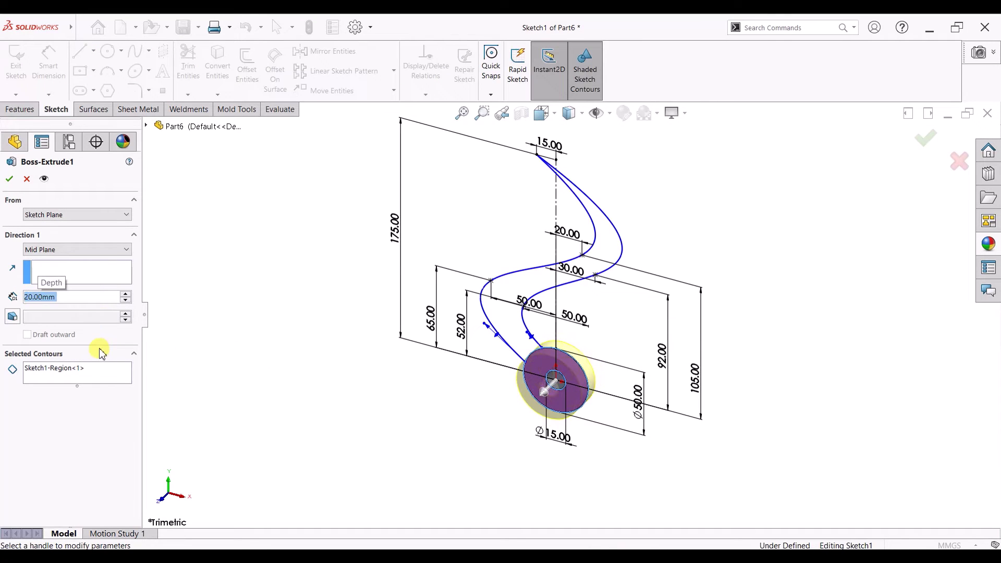
{"action": "left_click", "coordinate": [9, 179]}
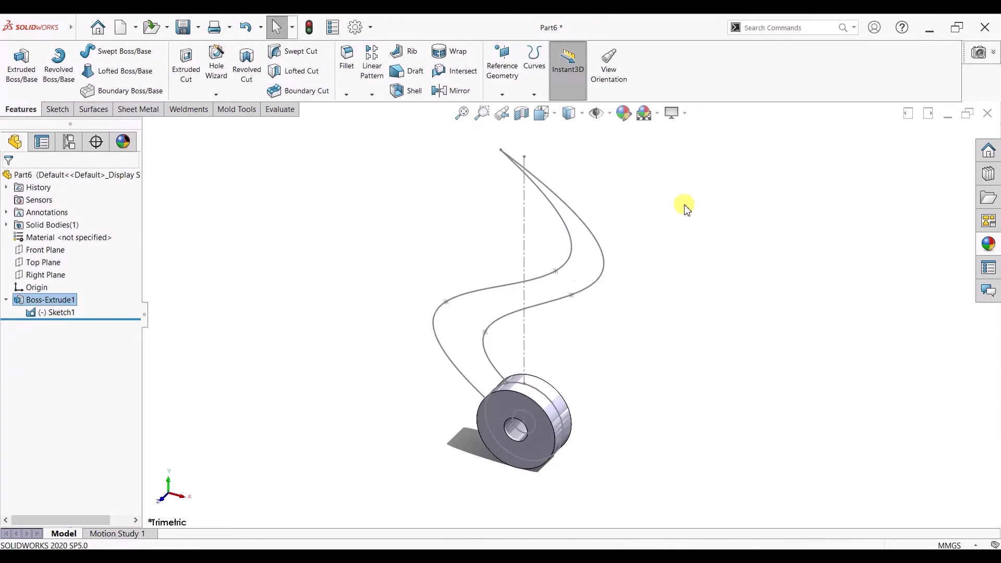
{"action": "left_click", "coordinate": [57, 312]}
{"action": "left_click", "coordinate": [81, 282]}
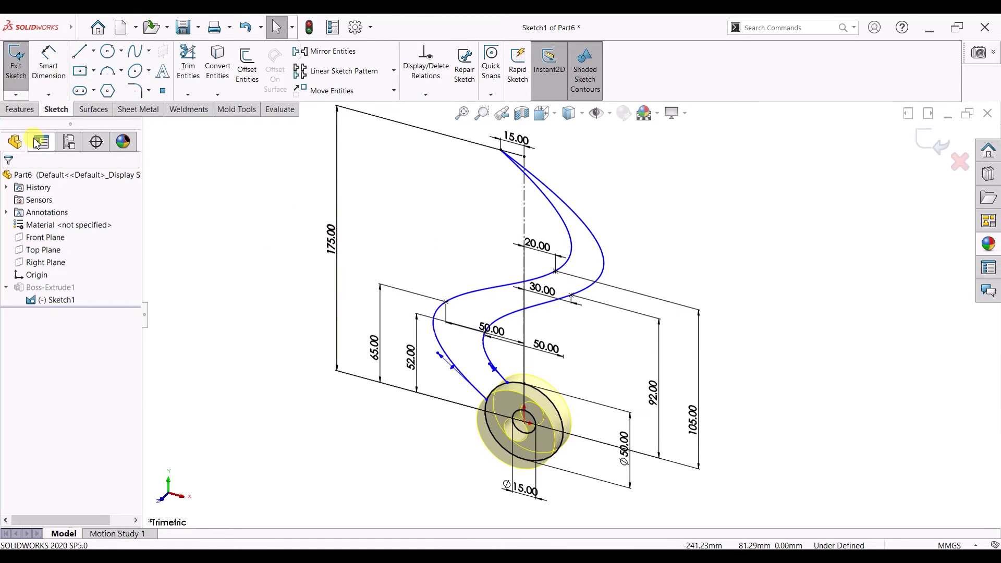
{"action": "left_click", "coordinate": [20, 109]}
{"action": "left_click", "coordinate": [932, 140]}
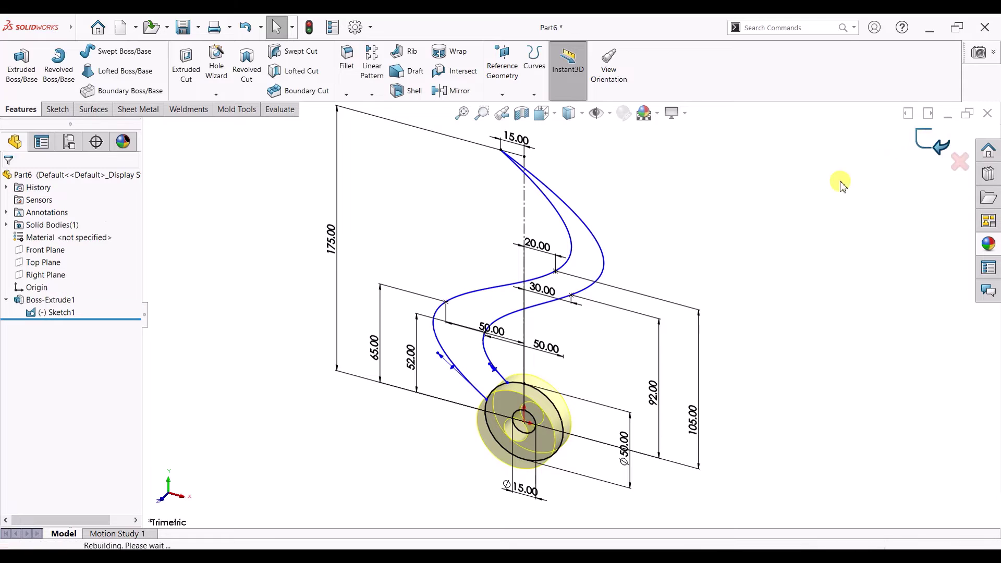
Extrude the curved blade region enclosed by the two splines as a Mid Plane boss with a depth of 15 mm.
{"action": "left_click", "coordinate": [58, 312]}
{"action": "left_click", "coordinate": [21, 81]}
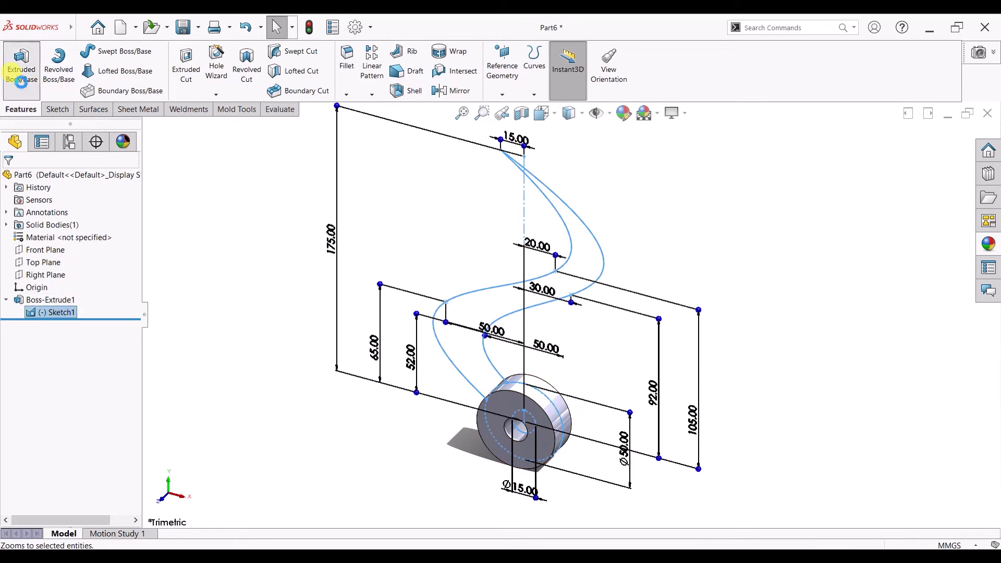
{"action": "left_click", "coordinate": [593, 273]}
{"action": "left_click", "coordinate": [63, 256]}
{"action": "left_click", "coordinate": [52, 315]}
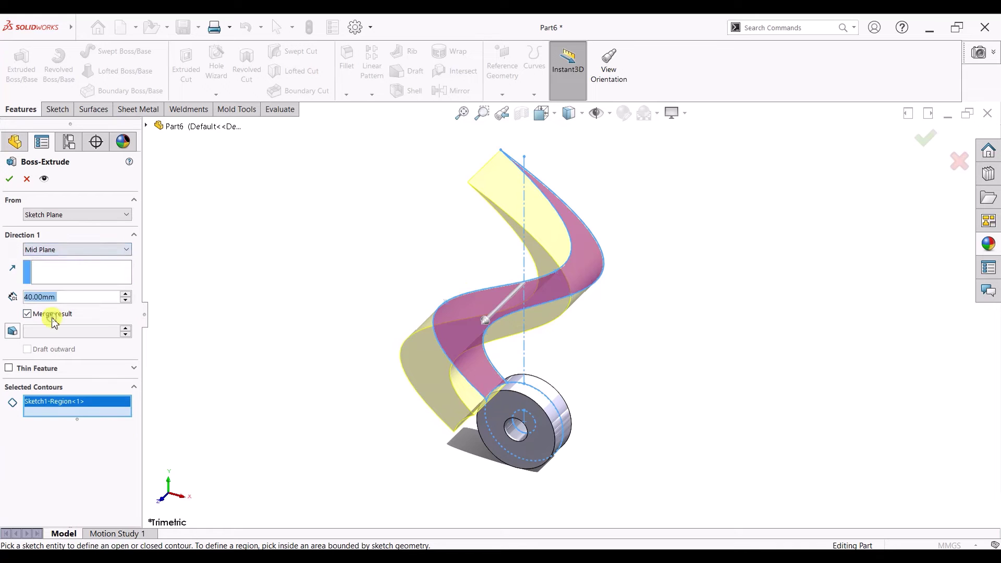
{"action": "middle_click_drag", "start_coordinate": [621, 355], "coordinate": [615, 405]}
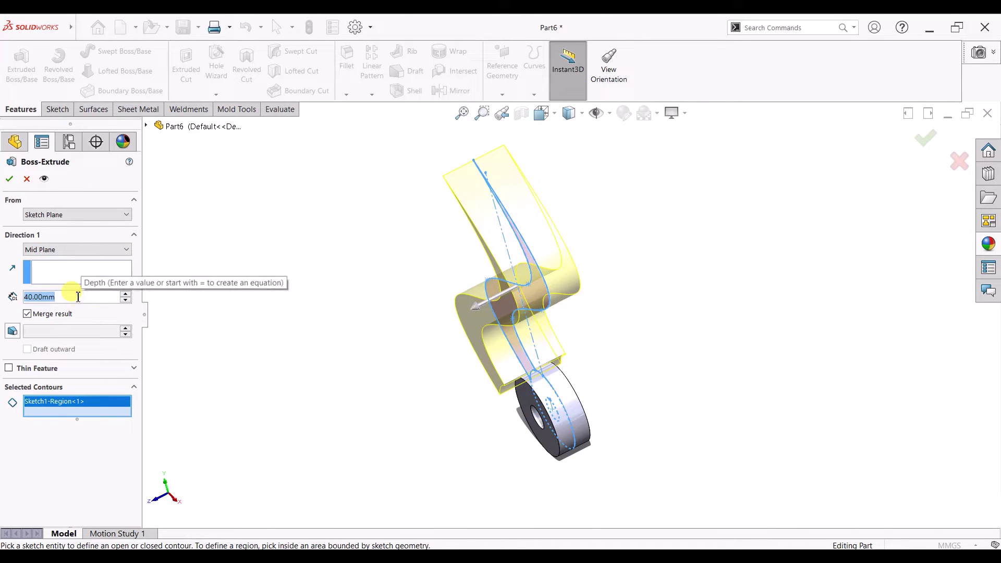
{"action": "type", "text": "15"}
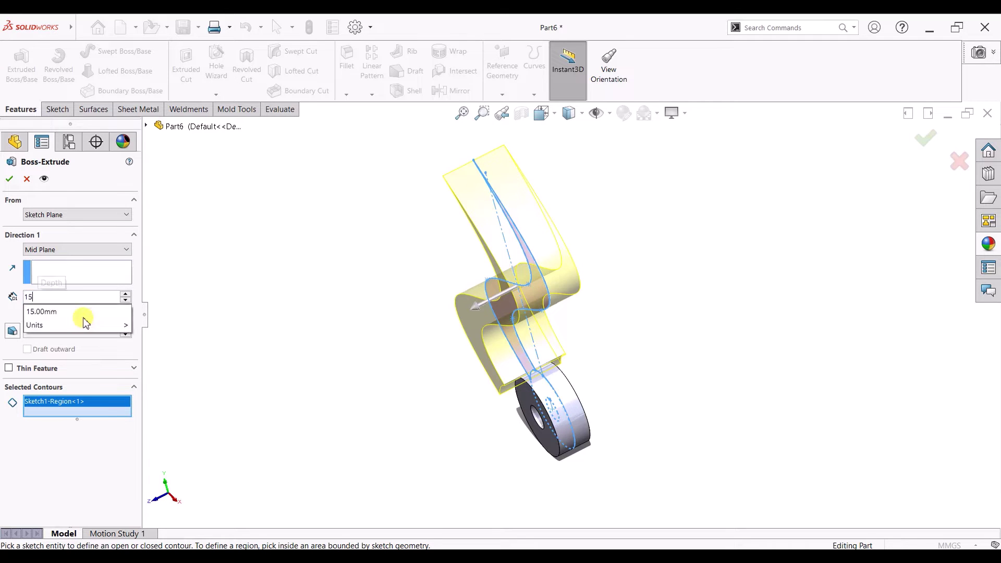
{"action": "key", "text": "Return"}
{"action": "scroll", "coordinate": [599, 356], "scroll_direction": "down", "scroll_amount": 2}
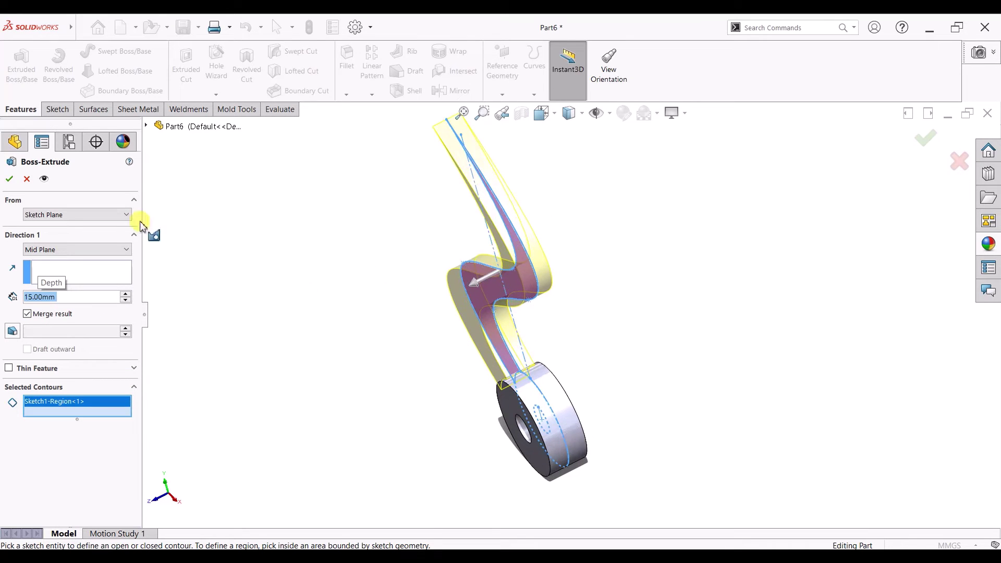
{"action": "left_click", "coordinate": [12, 181]}
Set up a 5 mm constant-radius fillet on the two long edges bordering one narrow curved face of the blade.
{"action": "middle_click_drag", "start_coordinate": [675, 286], "coordinate": [647, 290]}
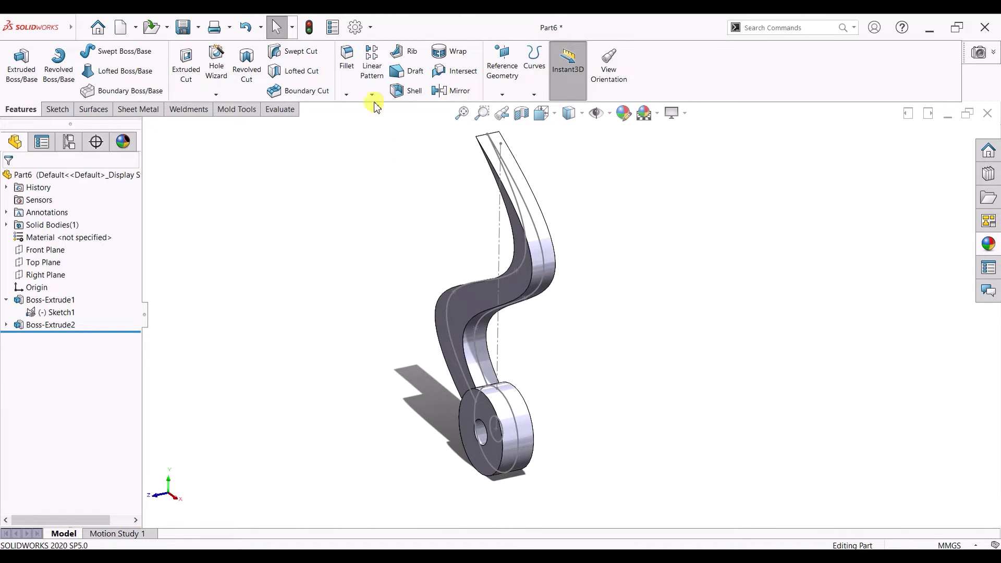
{"action": "left_click", "coordinate": [347, 57]}
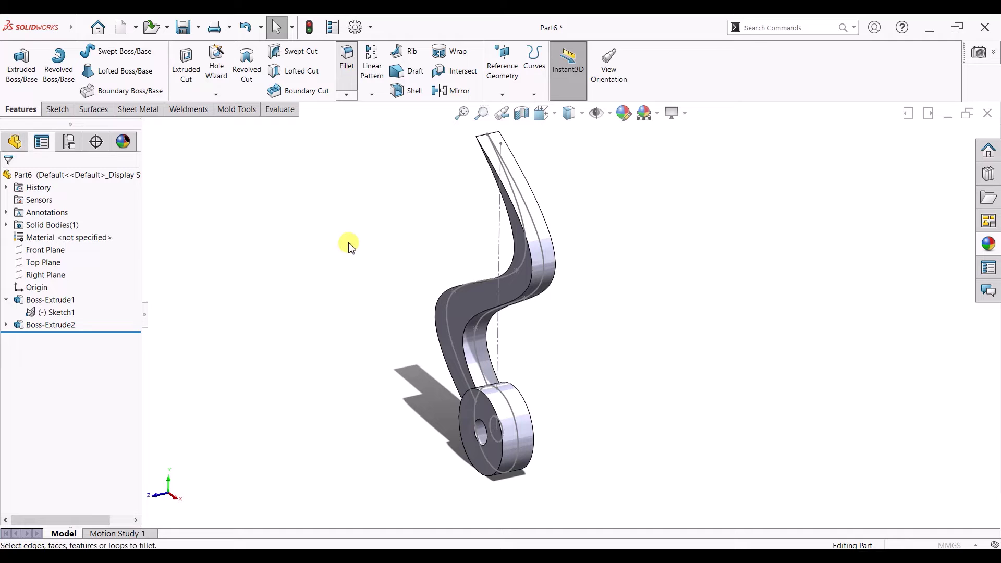
{"action": "left_click", "coordinate": [447, 307]}
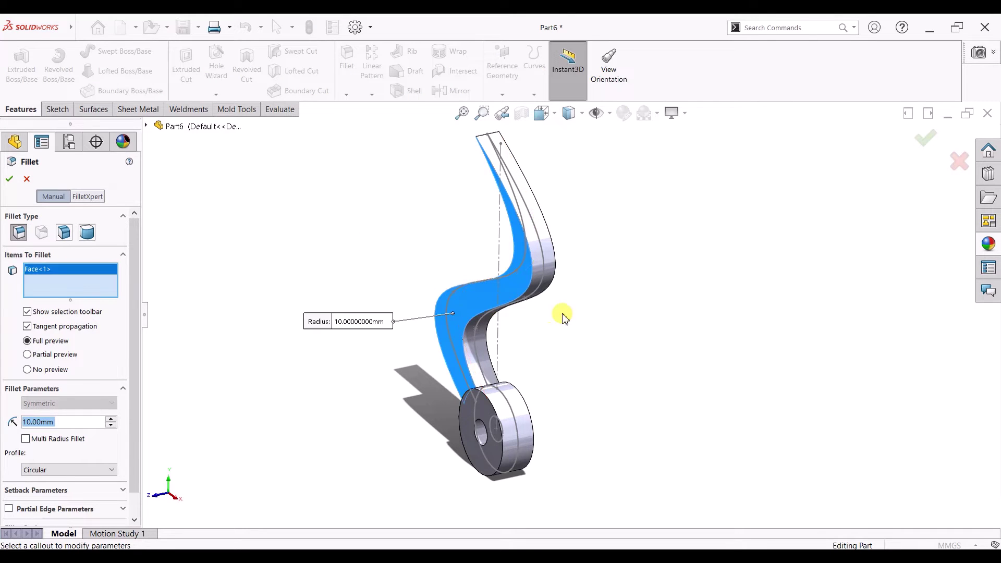
{"action": "type", "text": "5"}
{"action": "key", "text": "Return"}
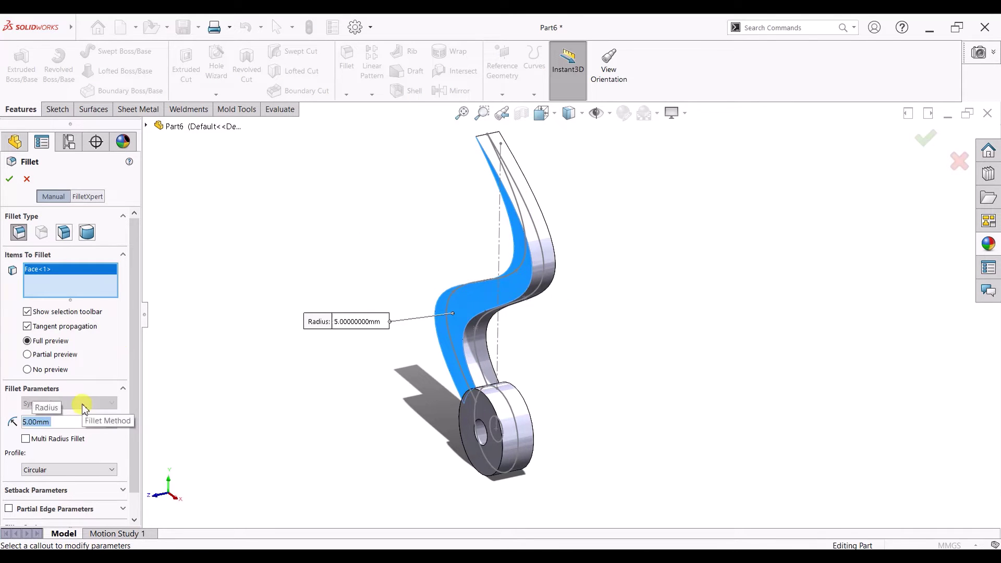
{"action": "right_click", "coordinate": [58, 271]}
{"action": "left_click", "coordinate": [89, 280]}
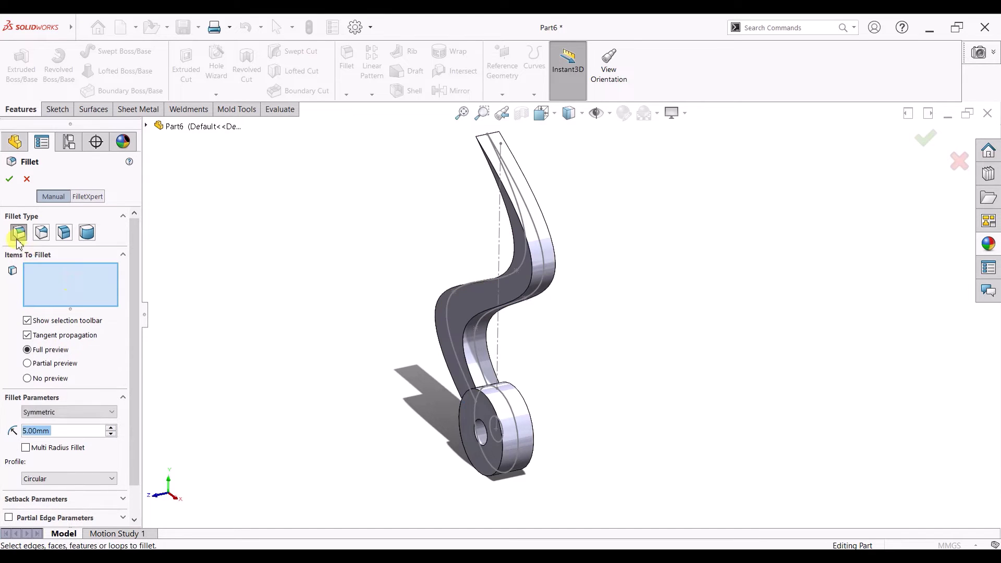
{"action": "left_click", "coordinate": [550, 286]}
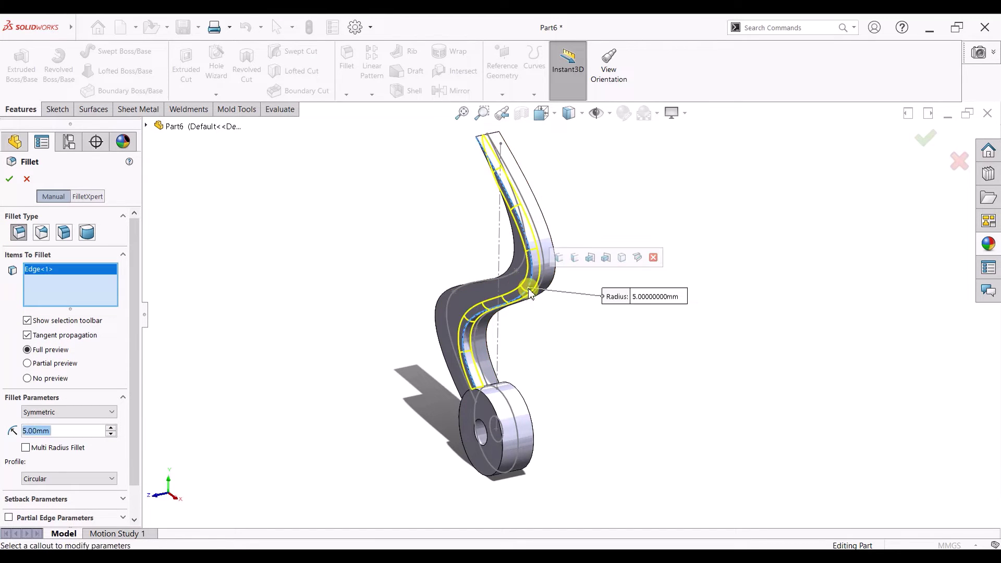
{"action": "left_click", "coordinate": [554, 271]}
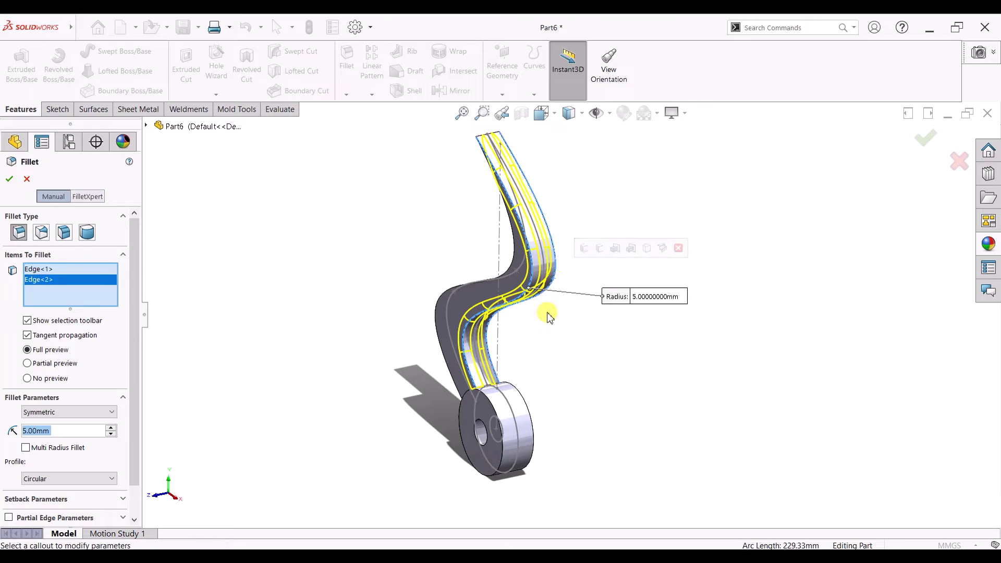
{"action": "middle_click_drag", "start_coordinate": [547, 350], "coordinate": [613, 347]}
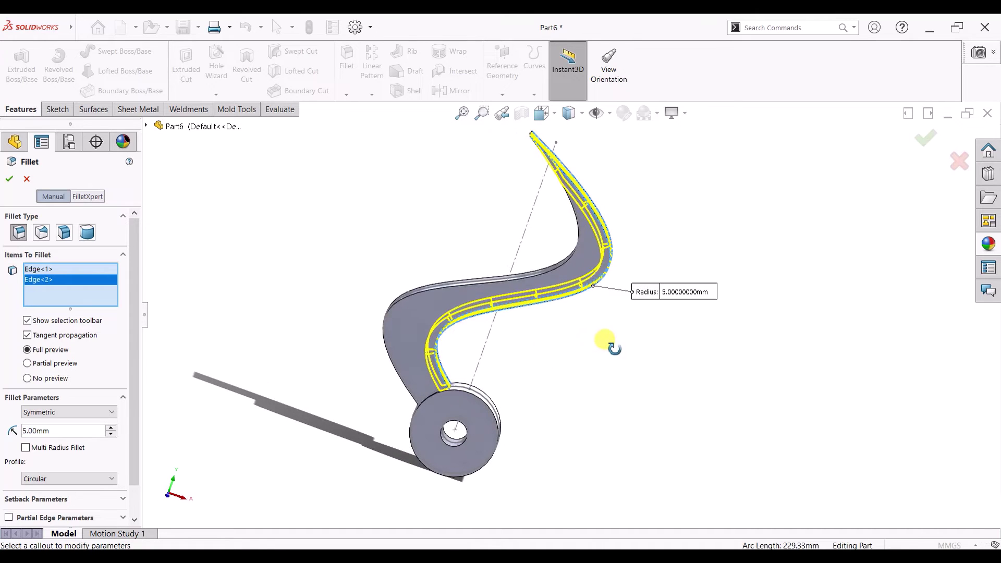
{"action": "scroll", "coordinate": [504, 389], "scroll_direction": "up", "scroll_amount": 6}
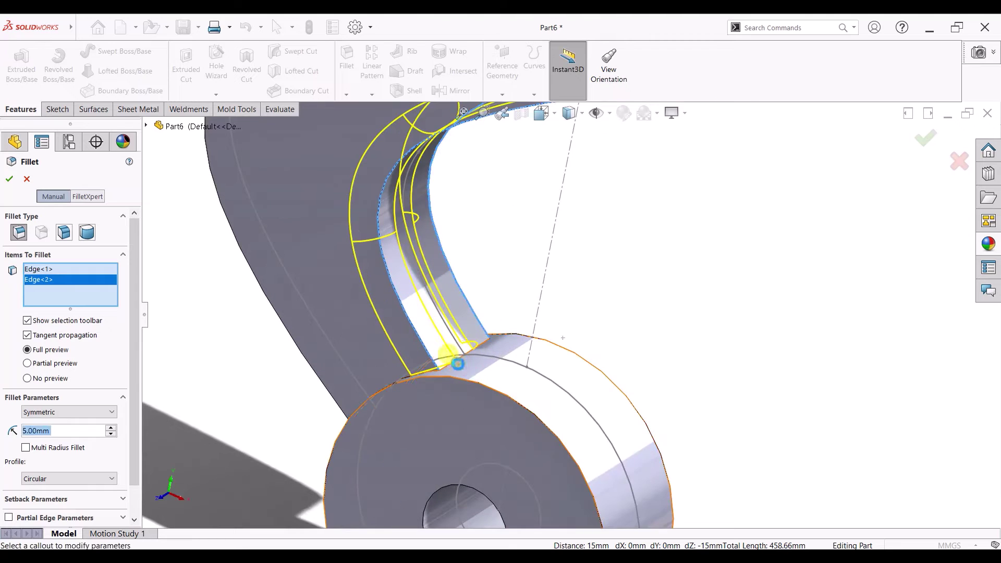
Try adding the blade-to-hub junction to the fillet, remove it, and apply the fillet to the two long edges only.
{"action": "left_click", "coordinate": [452, 364]}
{"action": "right_click", "coordinate": [41, 305]}
{"action": "left_click", "coordinate": [60, 311]}
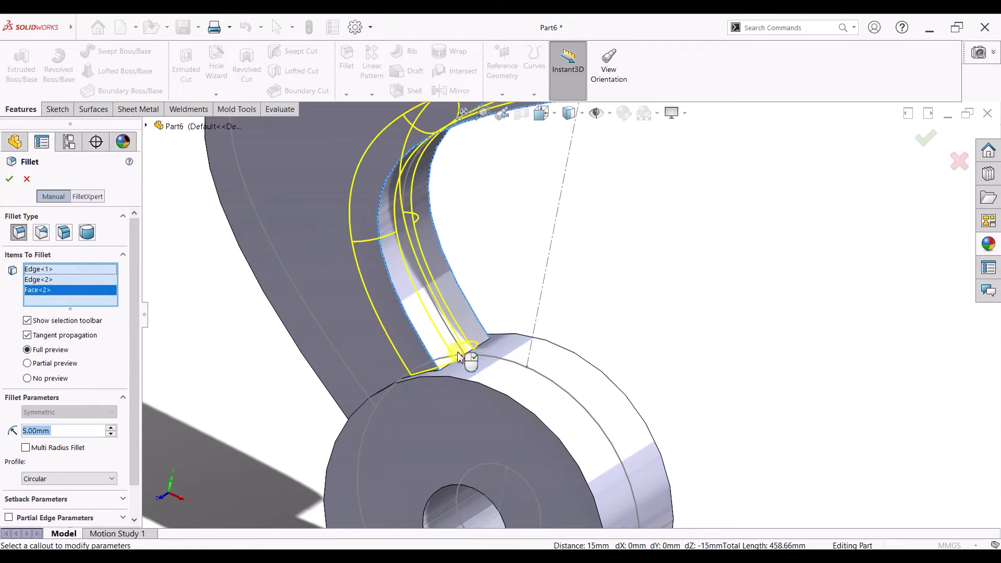
{"action": "left_click", "coordinate": [474, 357]}
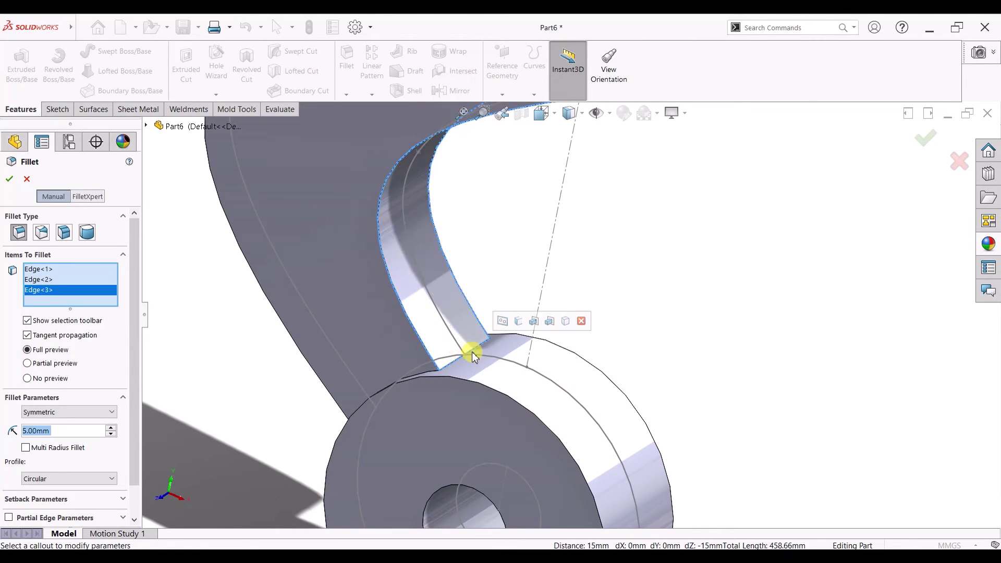
{"action": "right_click", "coordinate": [78, 290]}
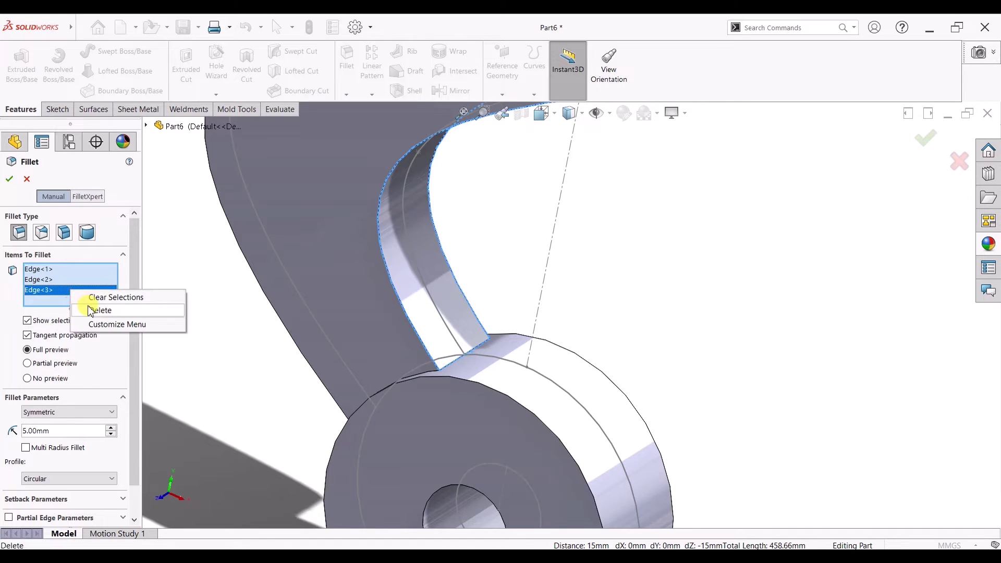
{"action": "left_click", "coordinate": [92, 309]}
{"action": "scroll", "coordinate": [504, 326], "scroll_direction": "up", "scroll_amount": 5}
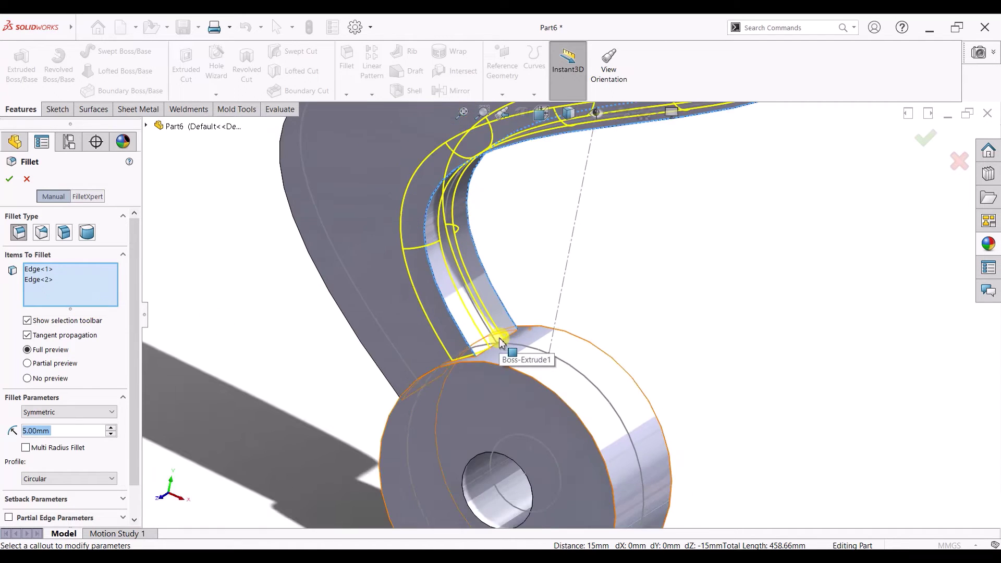
{"action": "left_click", "coordinate": [9, 181]}
{"action": "scroll", "coordinate": [618, 190], "scroll_direction": "up", "scroll_amount": 3}
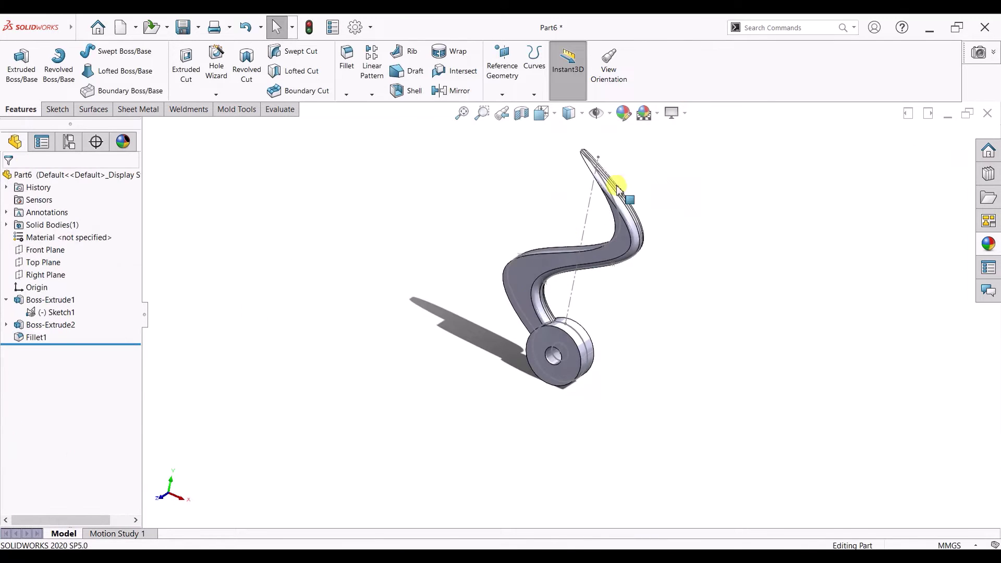
Delete the 5 mm fillet from the blade.
{"action": "middle_click_drag", "start_coordinate": [642, 190], "coordinate": [660, 212]}
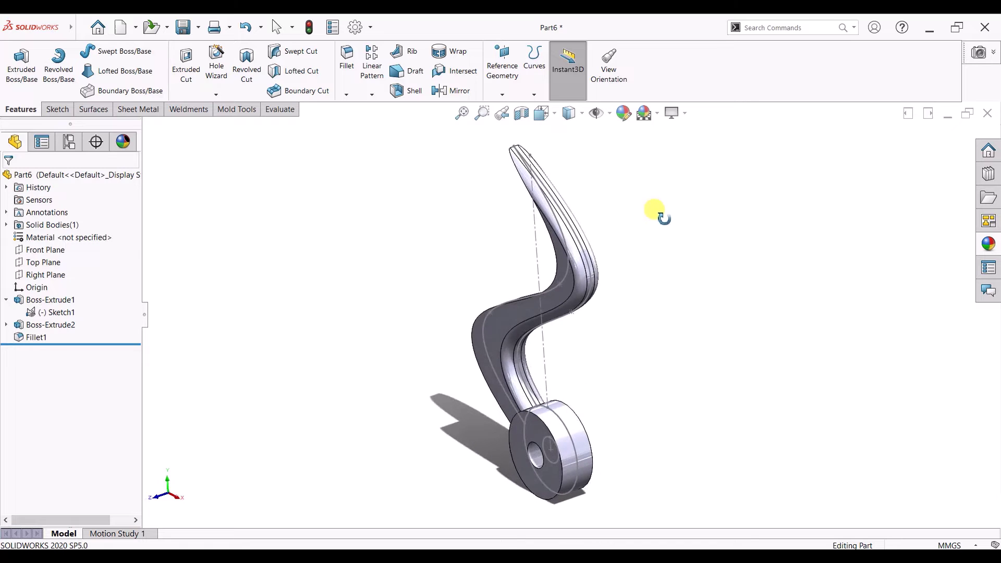
{"action": "right_click", "coordinate": [32, 335]}
{"action": "left_click", "coordinate": [43, 301]}
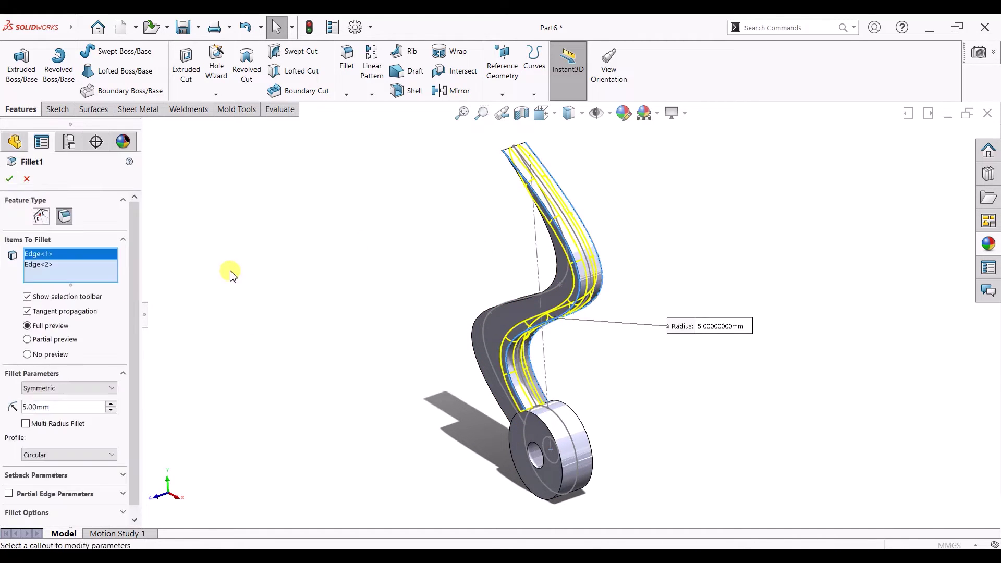
{"action": "right_click", "coordinate": [109, 274]}
{"action": "left_click", "coordinate": [111, 274]}
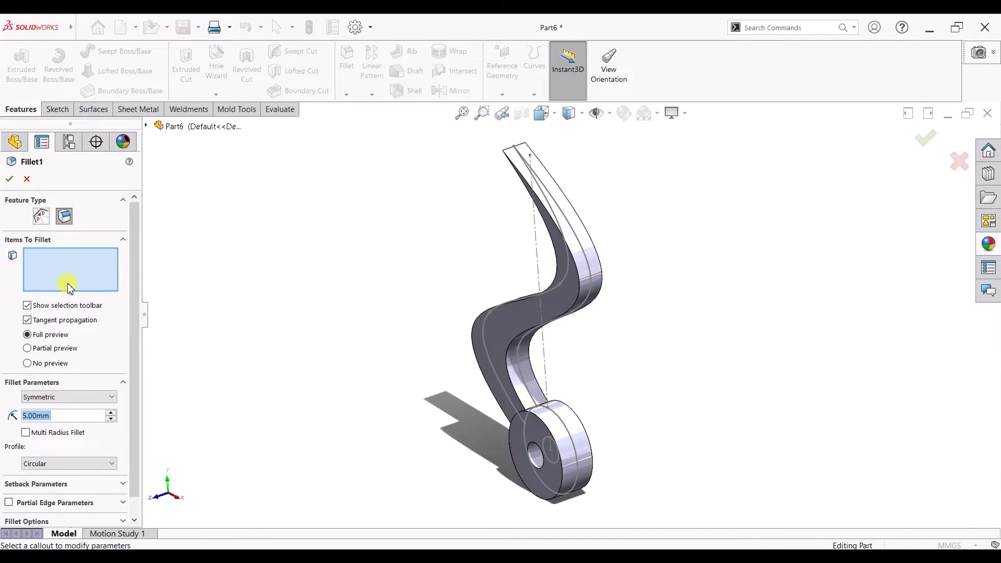
{"action": "key", "text": "Escape"}
{"action": "right_click", "coordinate": [25, 338]}
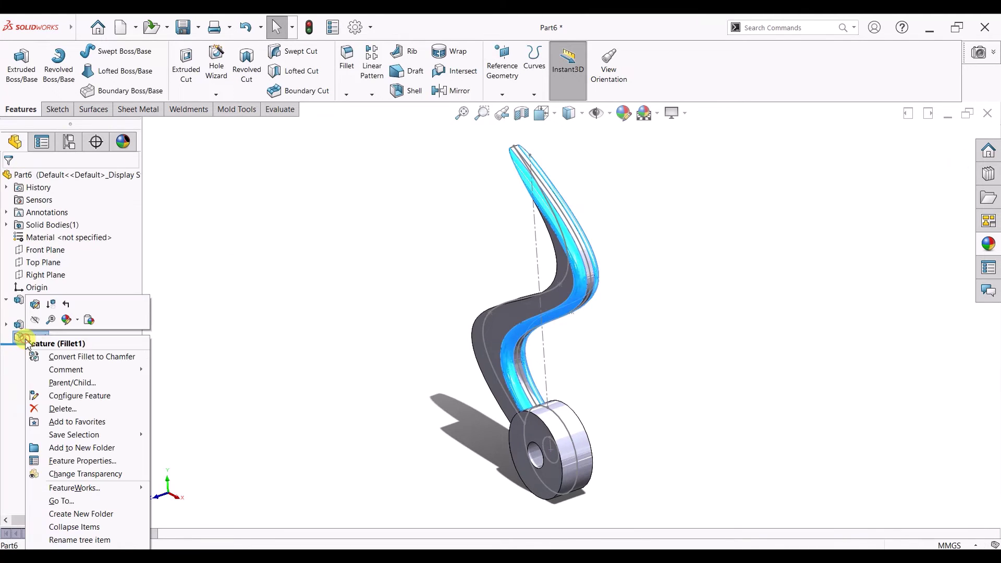
{"action": "left_click", "coordinate": [56, 408]}
{"action": "left_click", "coordinate": [575, 224]}
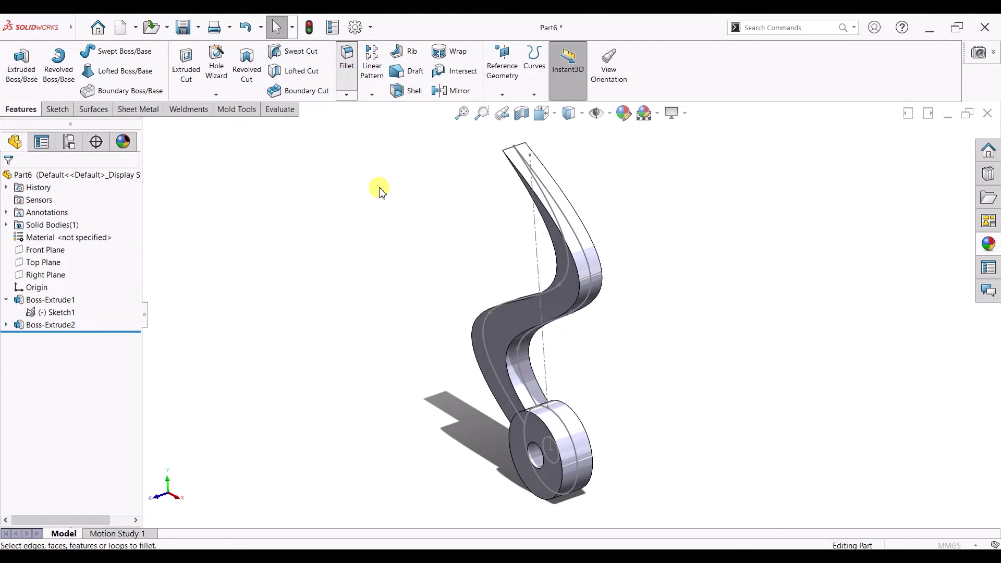
Apply a full round fillet to the blade, using its narrow curved face as center and the two flat faces as sides.
{"action": "left_click", "coordinate": [87, 232]}
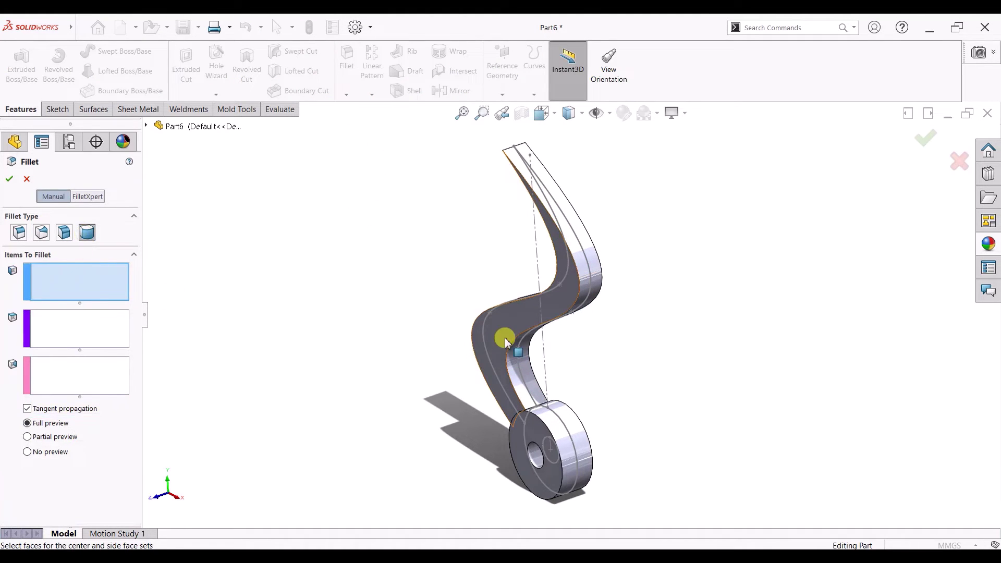
{"action": "left_click", "coordinate": [506, 341]}
{"action": "left_click", "coordinate": [72, 341]}
{"action": "left_click", "coordinate": [529, 370]}
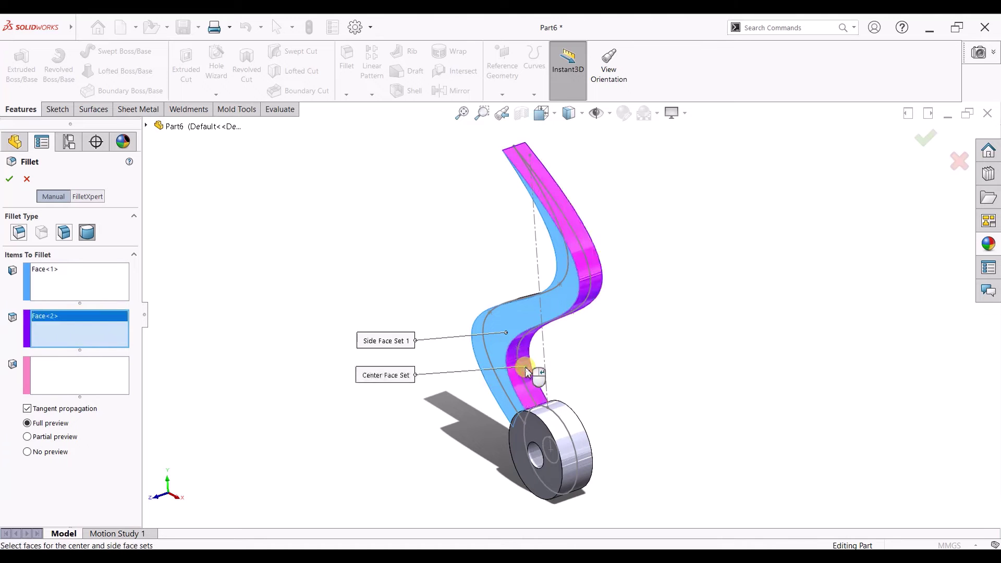
{"action": "left_click", "coordinate": [81, 374]}
{"action": "middle_click_drag", "start_coordinate": [682, 364], "coordinate": [574, 308]}
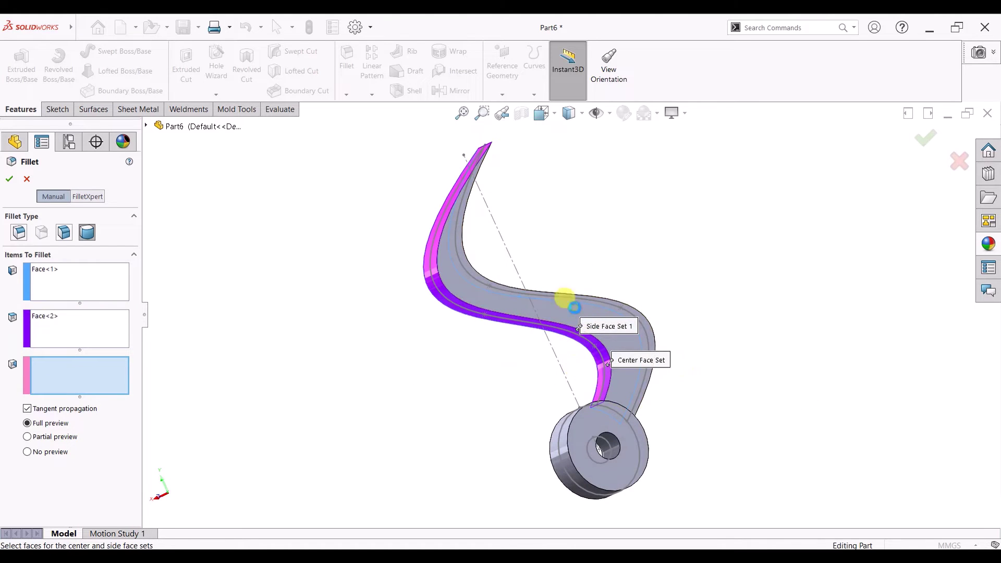
{"action": "left_click", "coordinate": [573, 307]}
{"action": "middle_click_drag", "start_coordinate": [481, 416], "coordinate": [605, 366]}
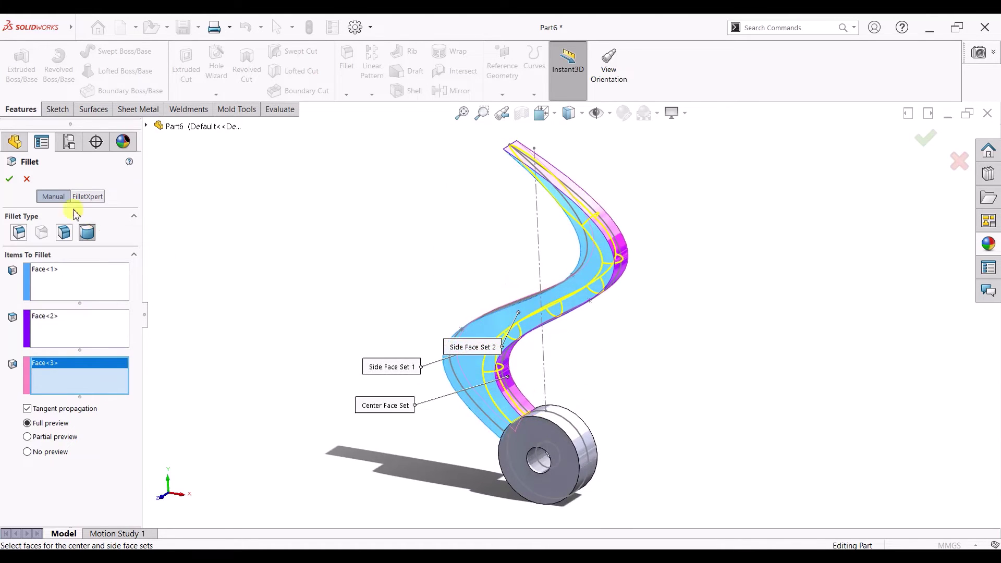
{"action": "left_click", "coordinate": [662, 382]}
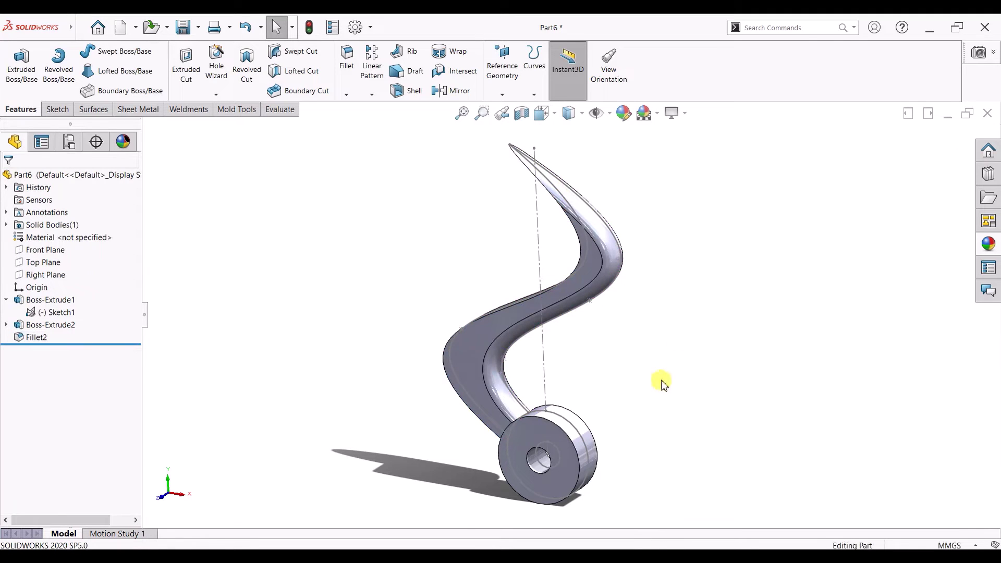
Try to fillet one remaining long edge of the blade with a 1 mm constant radius.
{"action": "middle_click_drag", "start_coordinate": [661, 383], "coordinate": [715, 357]}
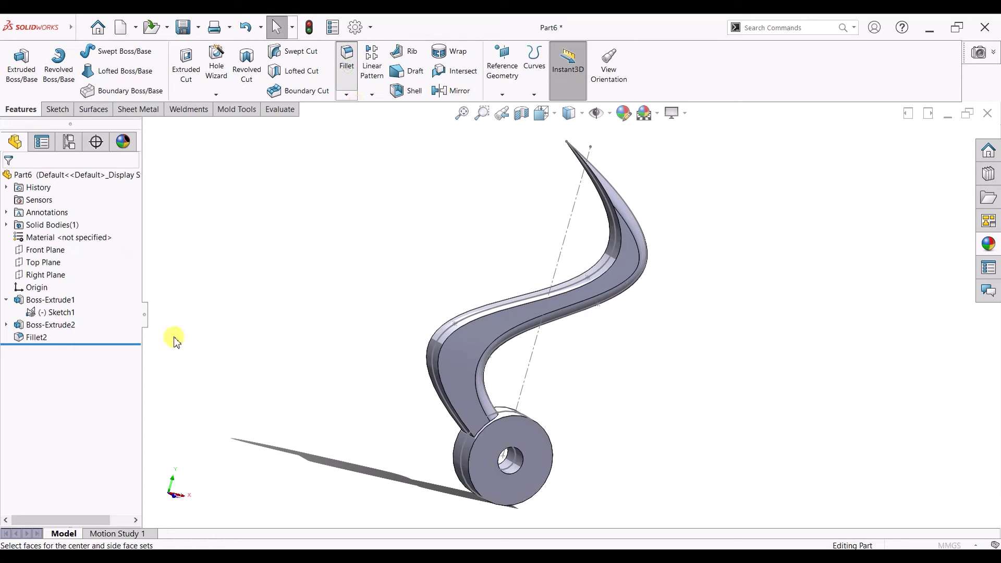
{"action": "left_click", "coordinate": [19, 232]}
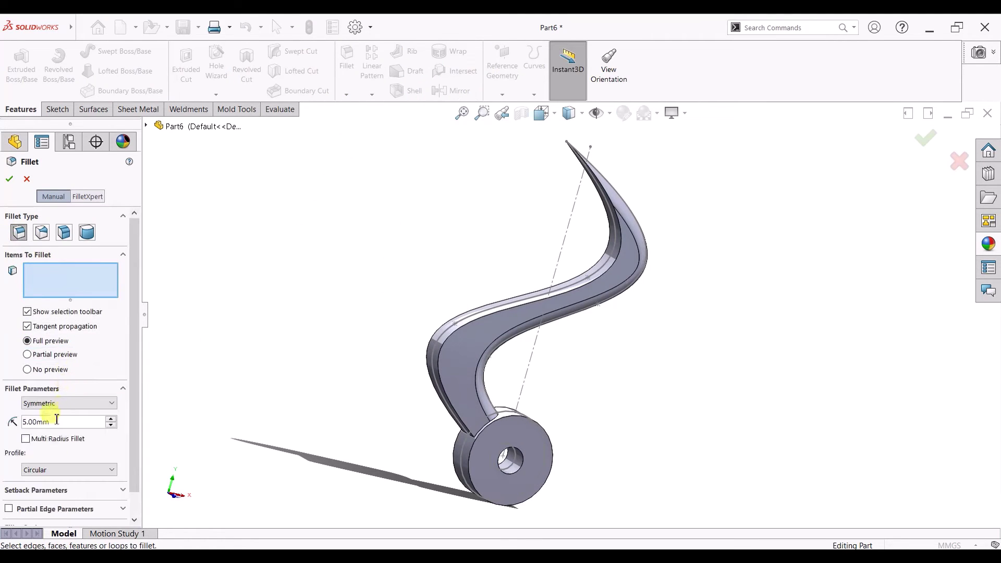
{"action": "left_click", "coordinate": [448, 342]}
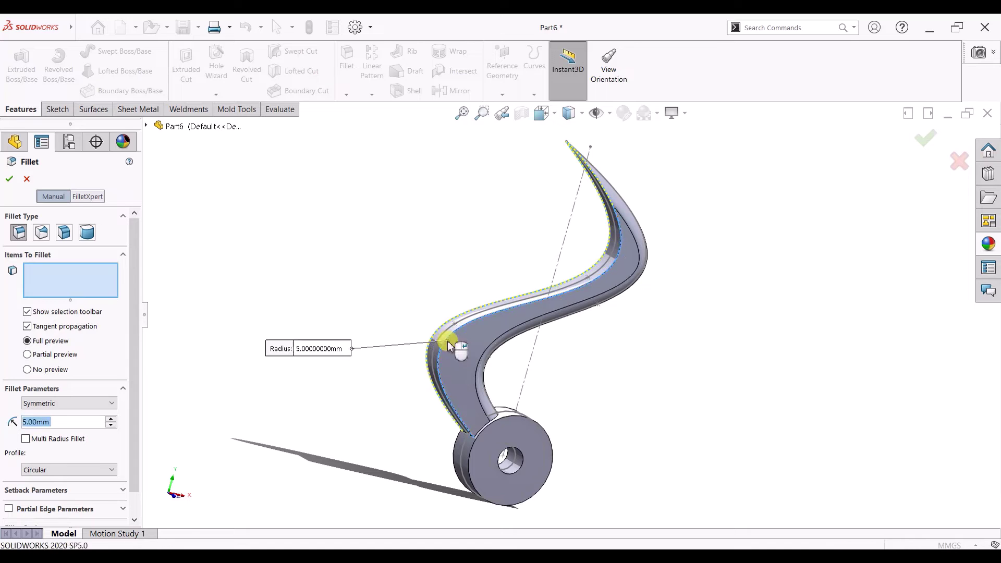
{"action": "middle_click_drag", "start_coordinate": [450, 345], "coordinate": [437, 362]}
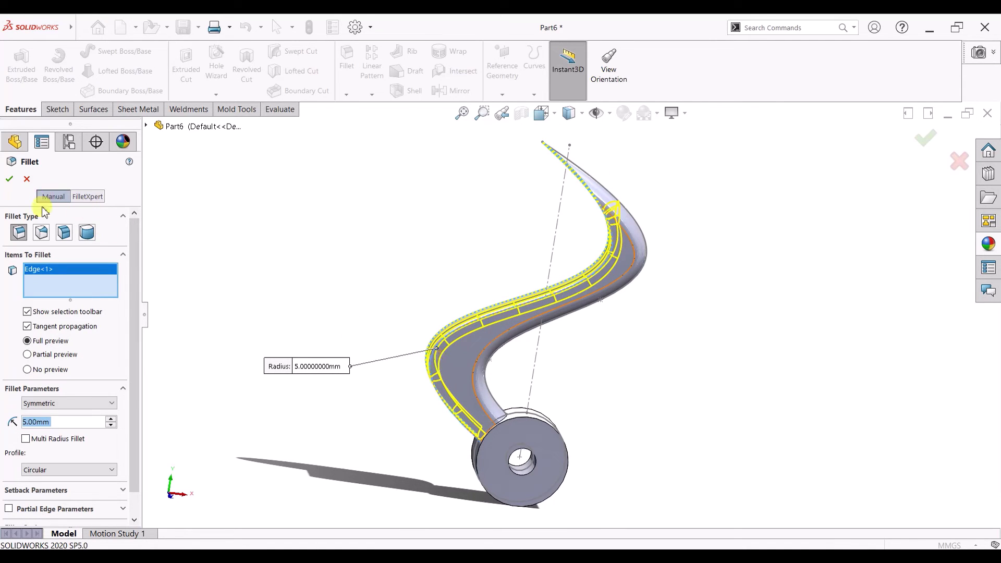
{"action": "type", "text": "1"}
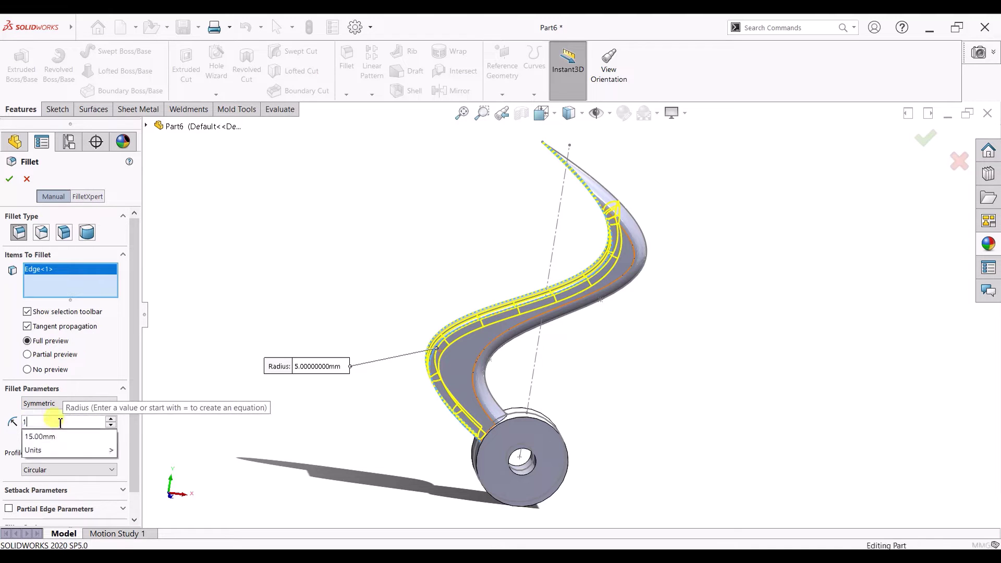
{"action": "key", "text": "Return"}
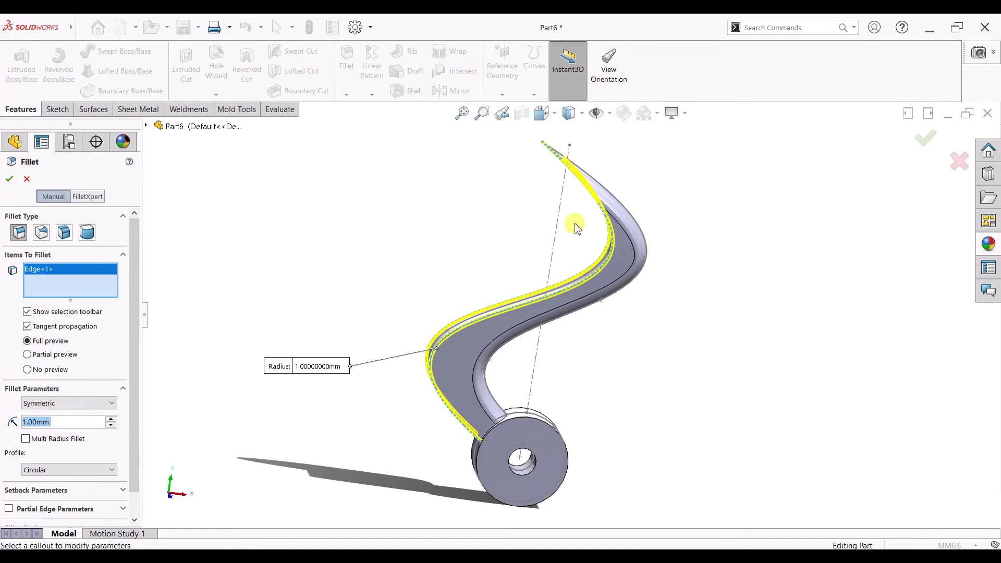
{"action": "scroll", "coordinate": [615, 189], "scroll_direction": "up", "scroll_amount": 3}
{"action": "middle_click_drag", "start_coordinate": [616, 190], "coordinate": [589, 190]}
{"action": "left_click", "coordinate": [9, 179]}
{"action": "scroll", "coordinate": [659, 348], "scroll_direction": "up", "scroll_amount": 5}
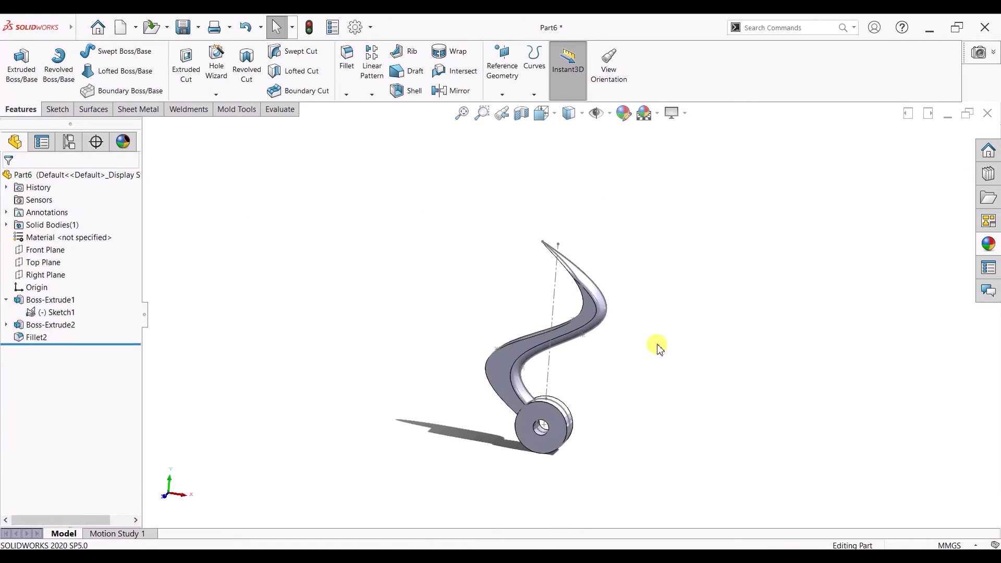
Hide the sketch that belongs to the part's first extrusion.
{"action": "middle_click_drag", "start_coordinate": [659, 348], "coordinate": [695, 245]}
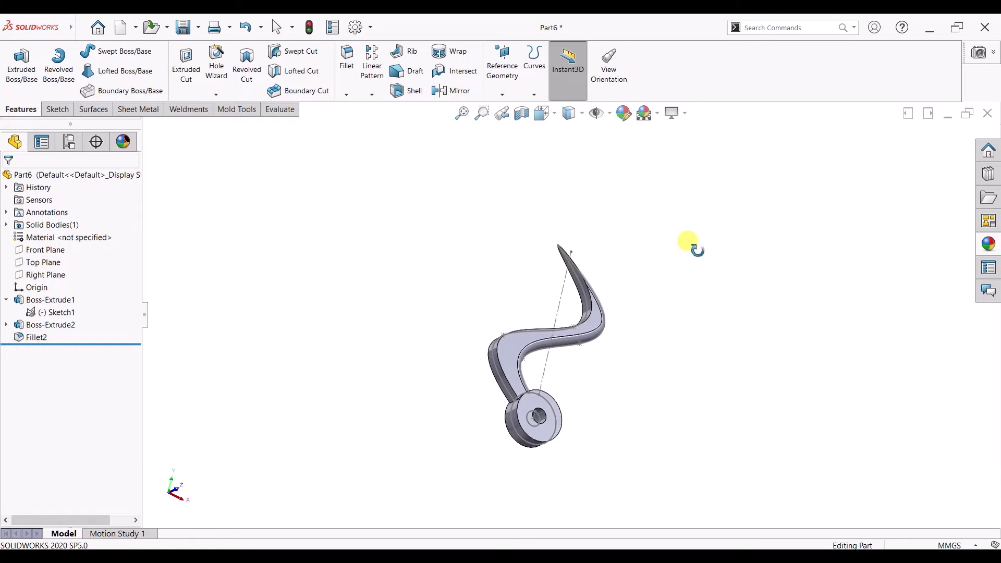
{"action": "left_click", "coordinate": [61, 312]}
{"action": "left_click", "coordinate": [687, 269]}
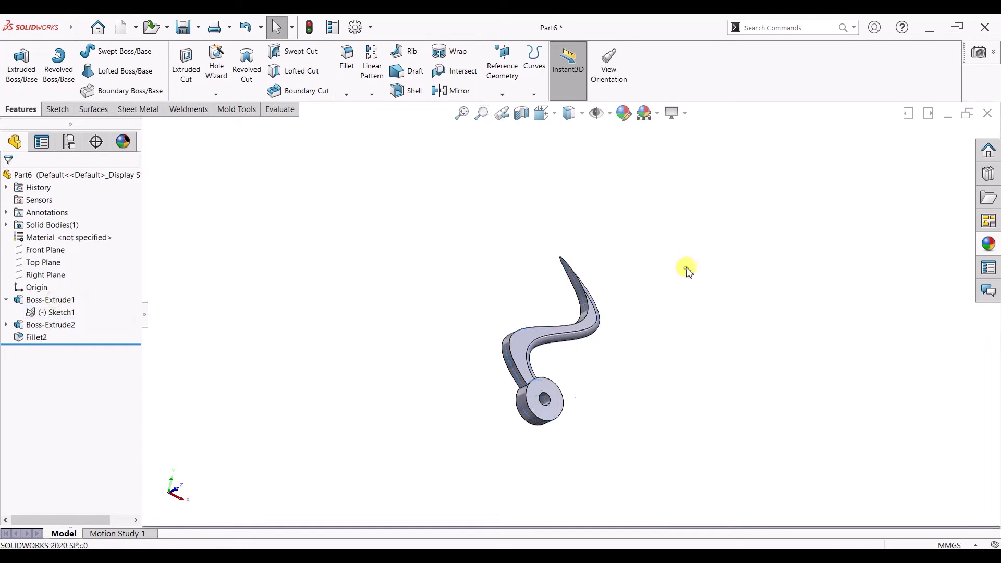
Apply the blue polished ABS plastic appearance to the whole part.
{"action": "key", "text": "space"}
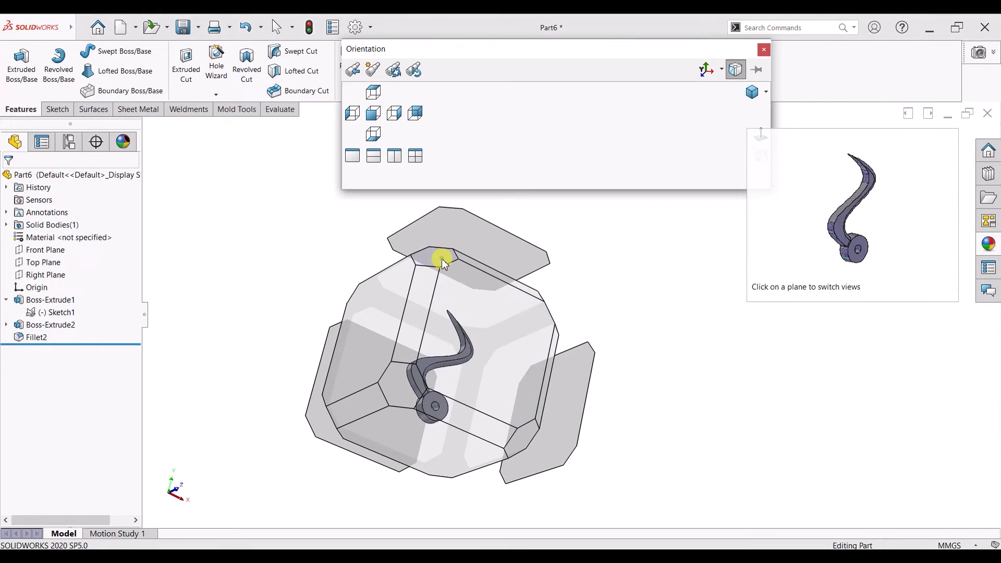
{"action": "left_click", "coordinate": [442, 261]}
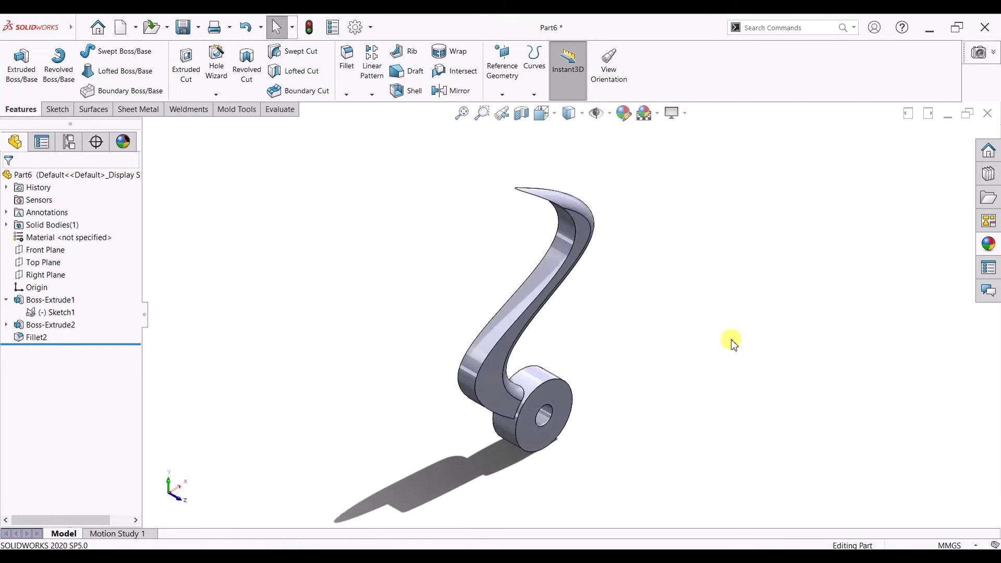
{"action": "left_click", "coordinate": [988, 245]}
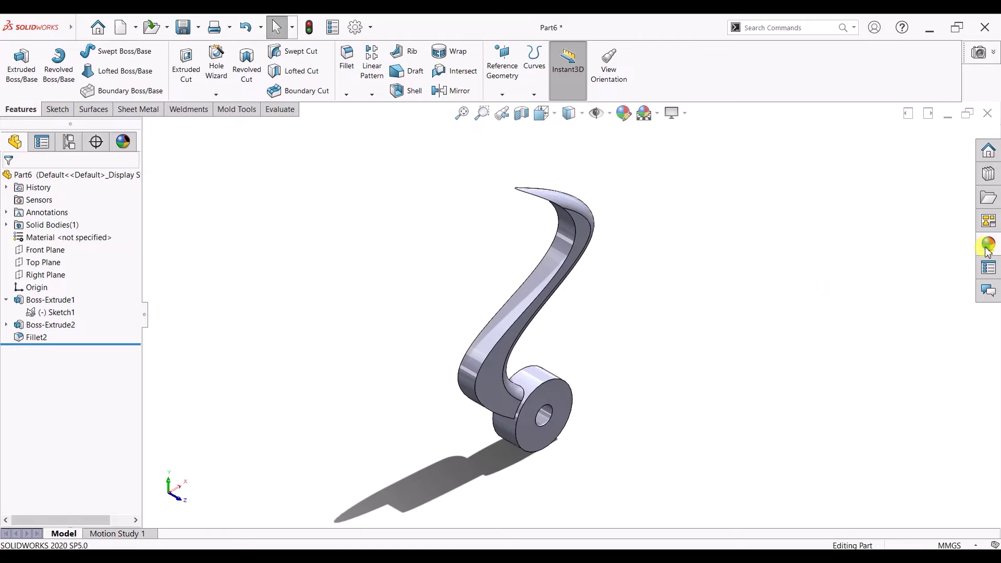
{"action": "scroll", "coordinate": [962, 396], "scroll_direction": "down", "scroll_amount": 2}
{"action": "left_click_drag", "start_coordinate": [956, 371], "coordinate": [574, 392]}
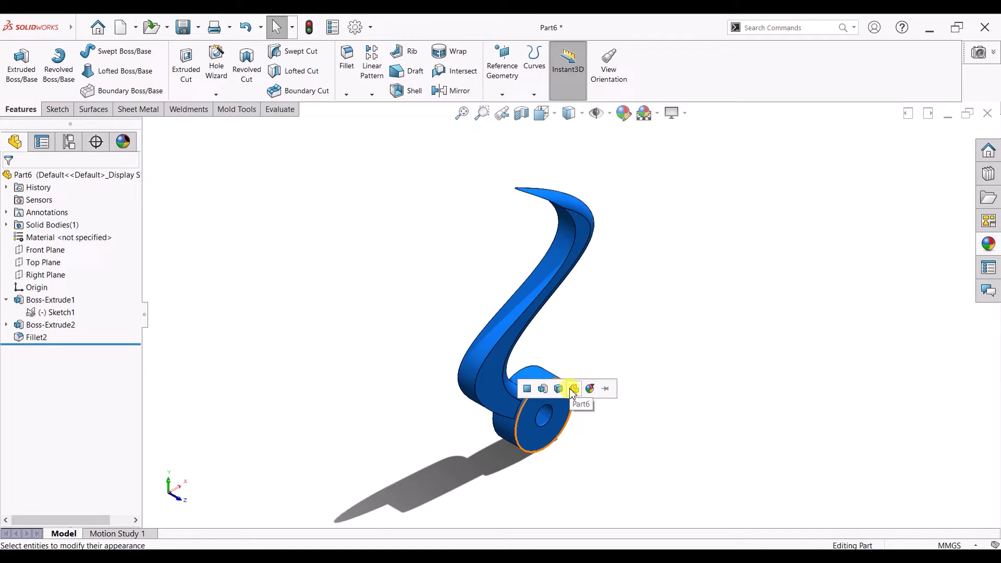
{"action": "left_click", "coordinate": [574, 389]}
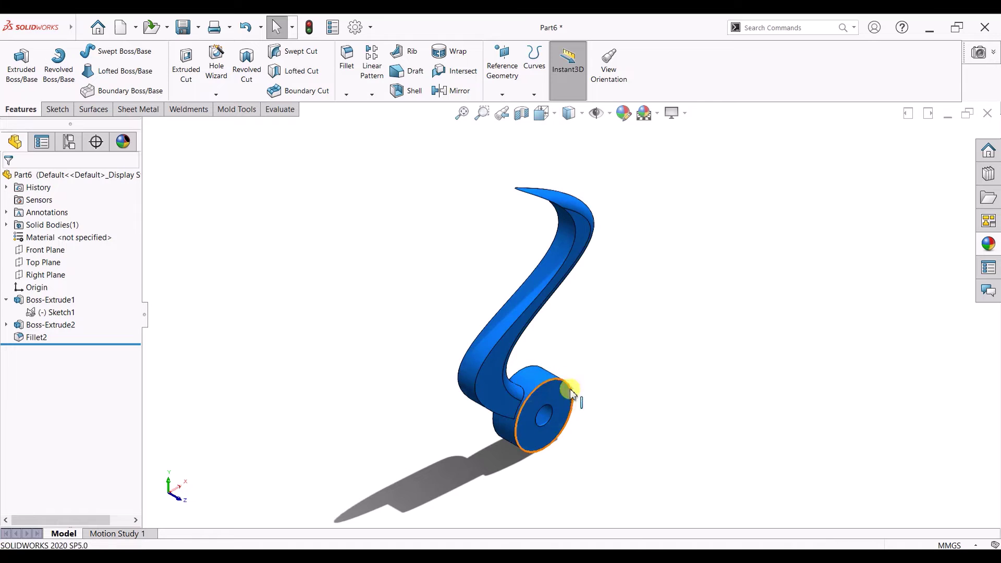
Apply a white high-gloss plastic appearance to the hub's outer cylindrical face and its bore.
{"action": "left_click", "coordinate": [988, 244]}
{"action": "scroll", "coordinate": [973, 363], "scroll_direction": "up", "scroll_amount": 15}
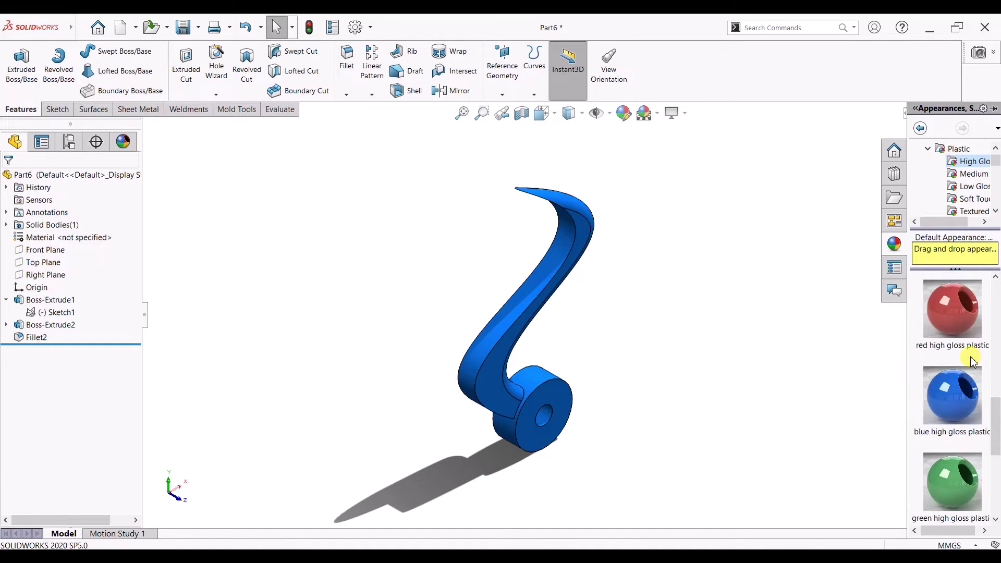
{"action": "left_click_drag", "start_coordinate": [959, 309], "coordinate": [542, 412]}
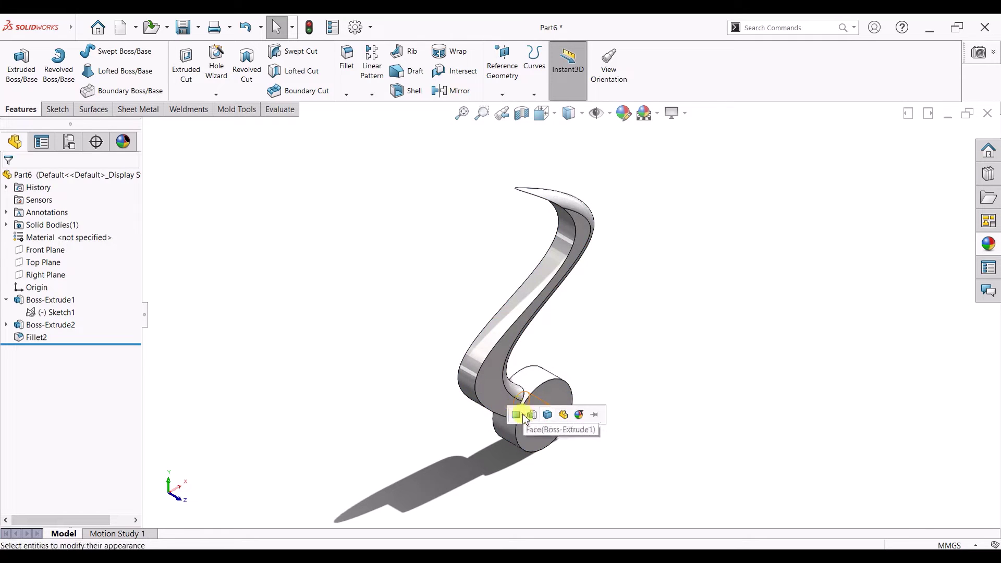
{"action": "left_click", "coordinate": [989, 244]}
{"action": "left_click_drag", "start_coordinate": [956, 315], "coordinate": [548, 377]}
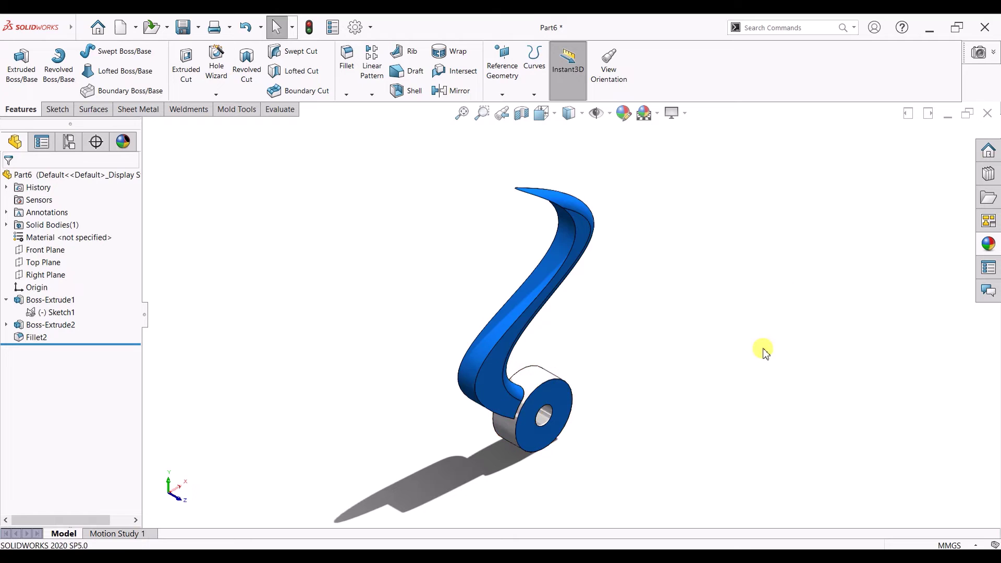
Save the blue part as Part6.SLDPRT in the creative watch folder.
{"action": "middle_click_drag", "start_coordinate": [764, 349], "coordinate": [731, 334]}
{"action": "key", "text": "space"}
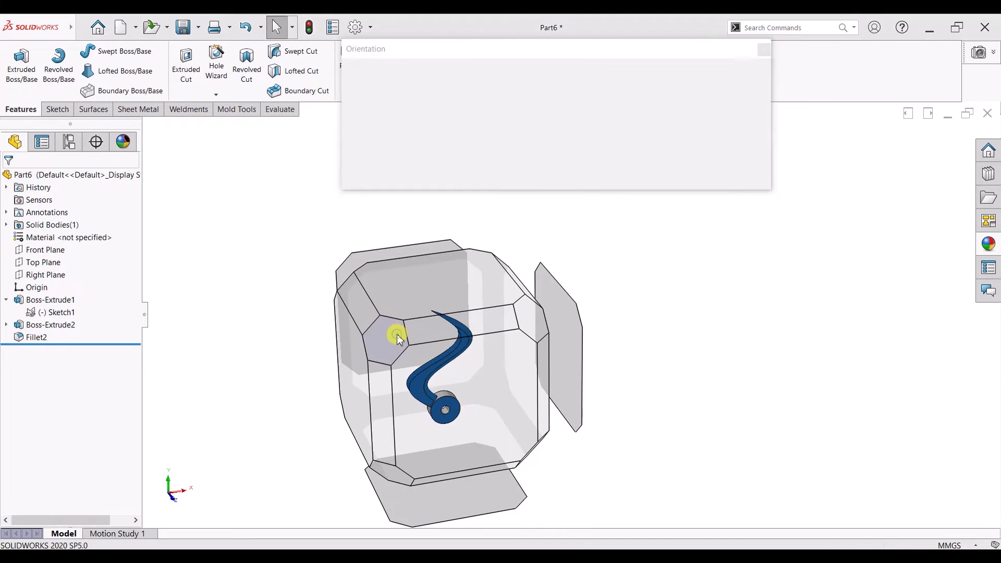
{"action": "left_click", "coordinate": [397, 338]}
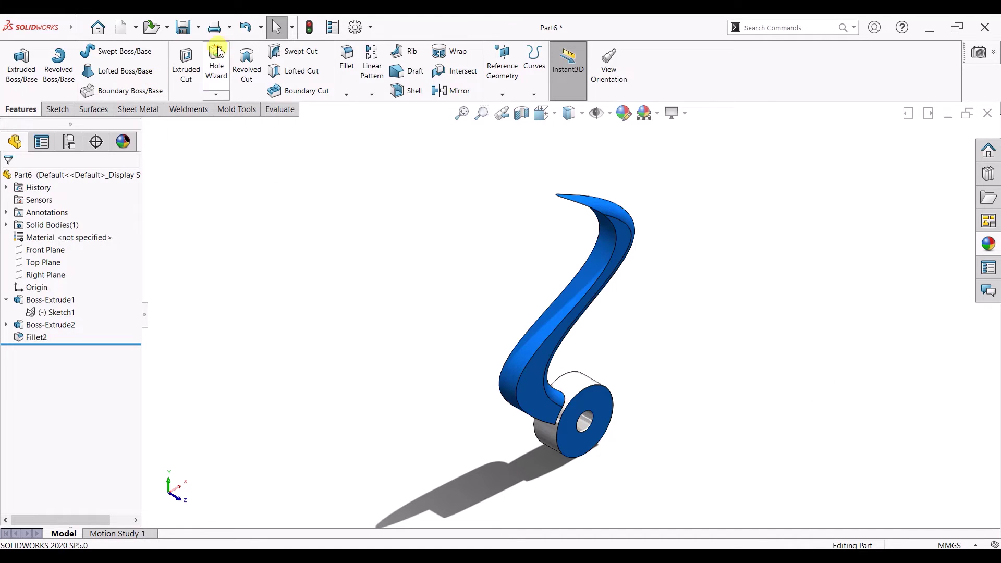
{"action": "left_click", "coordinate": [201, 30]}
{"action": "left_click", "coordinate": [201, 61]}
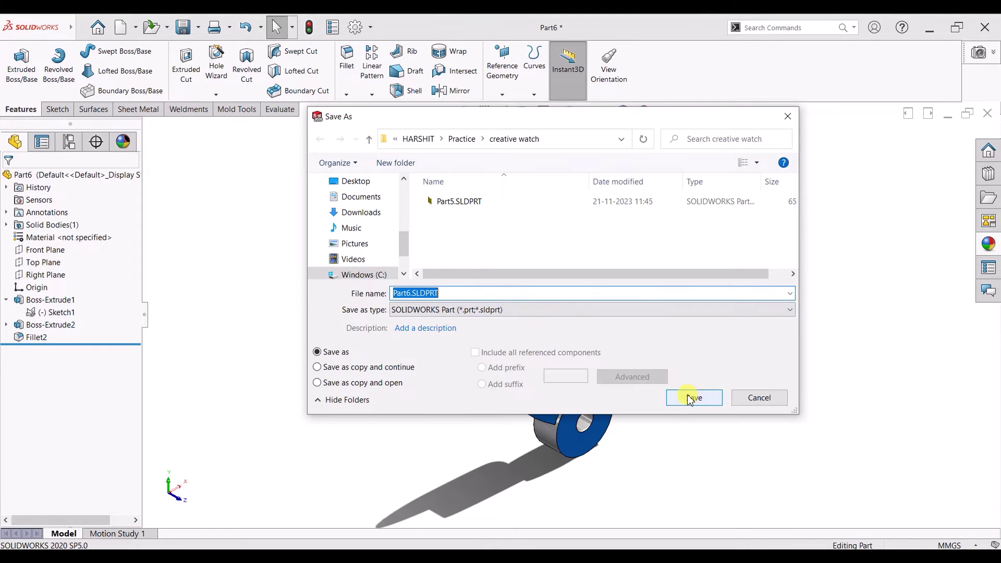
{"action": "left_click", "coordinate": [690, 398]}
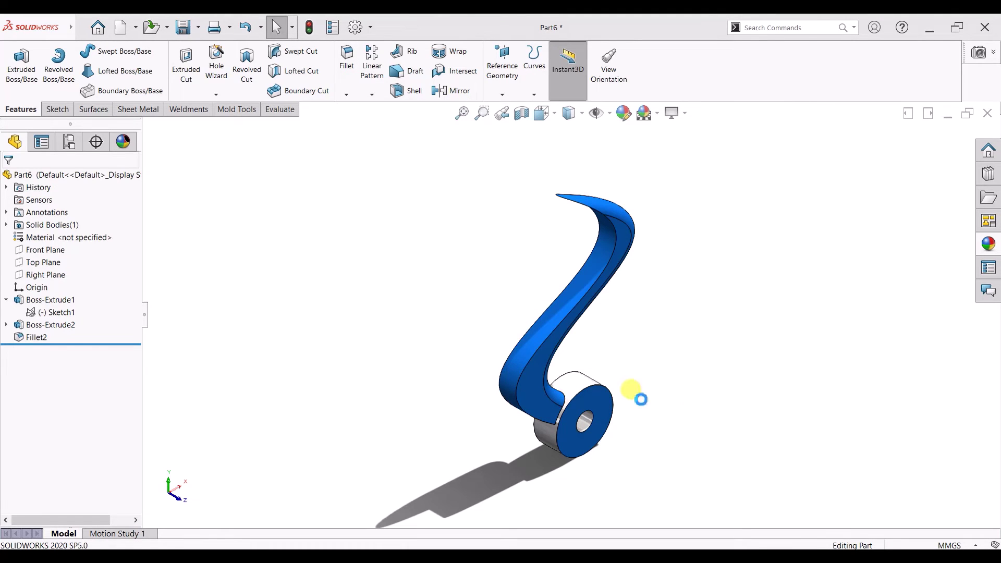
Change the part's blue plastic appearance to a custom red color, leaving the hub rim and bore white.
{"action": "left_click", "coordinate": [993, 242]}
{"action": "scroll", "coordinate": [977, 313], "scroll_direction": "down", "scroll_amount": 5}
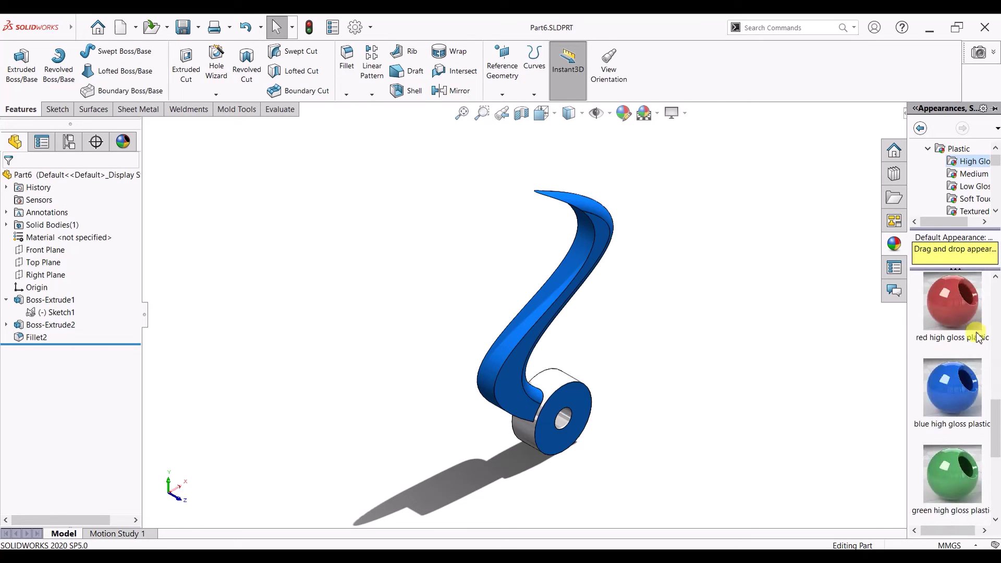
{"action": "scroll", "coordinate": [978, 336], "scroll_direction": "down", "scroll_amount": 3}
{"action": "mouse_move", "coordinate": [978, 391]}
{"action": "scroll", "coordinate": [975, 360], "scroll_direction": "up", "scroll_amount": 2}
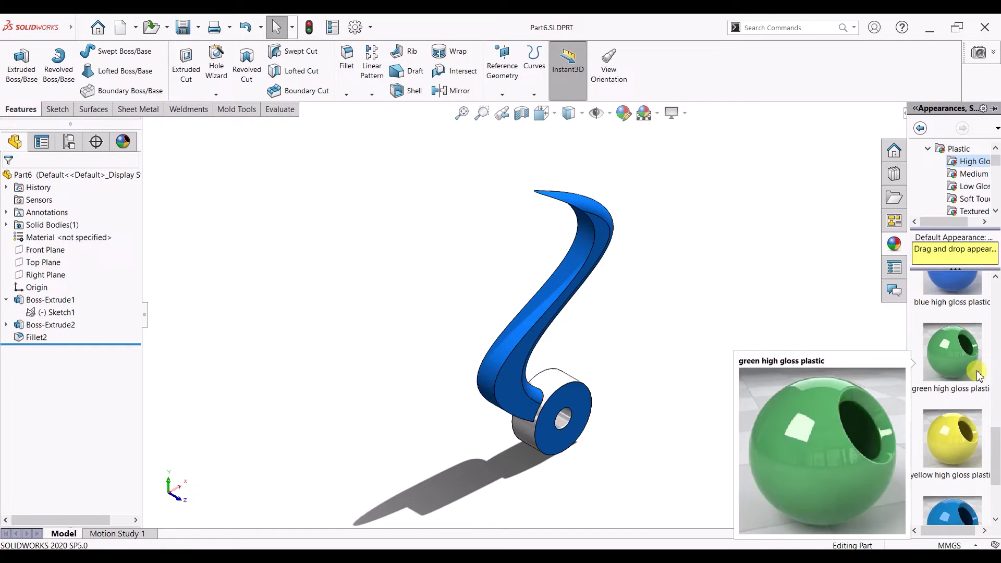
{"action": "left_click", "coordinate": [629, 118]}
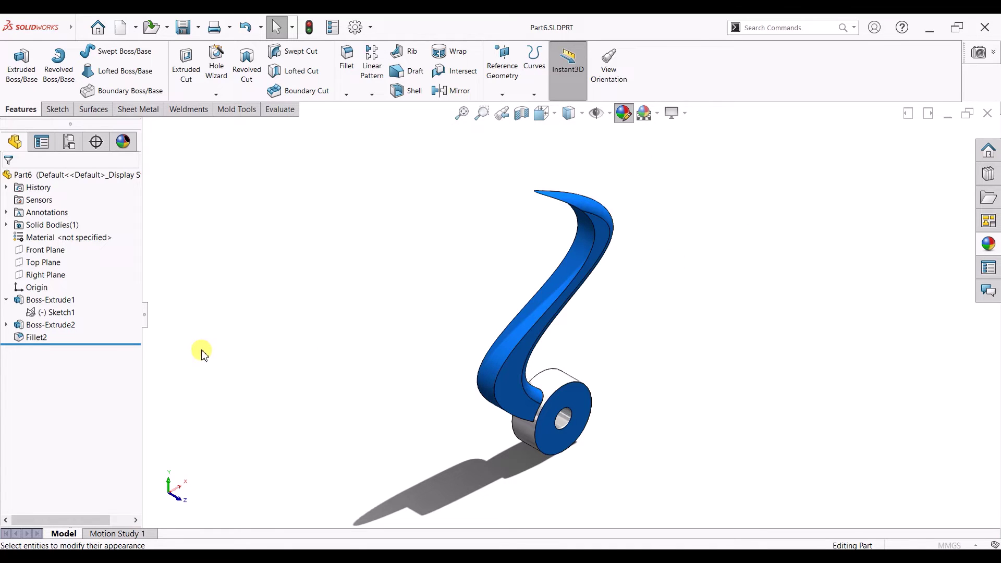
{"action": "left_click", "coordinate": [121, 490]}
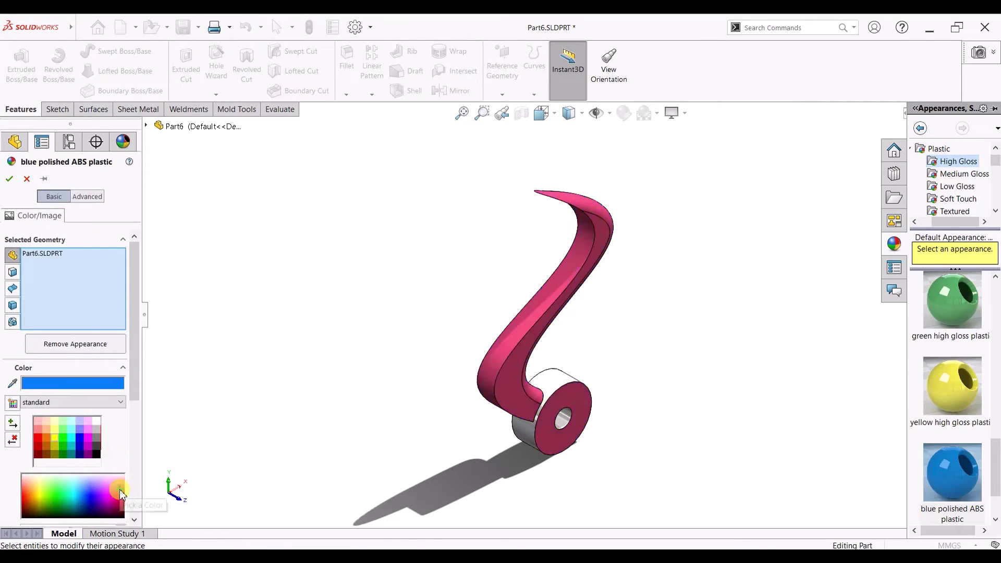
{"action": "left_click", "coordinate": [124, 496]}
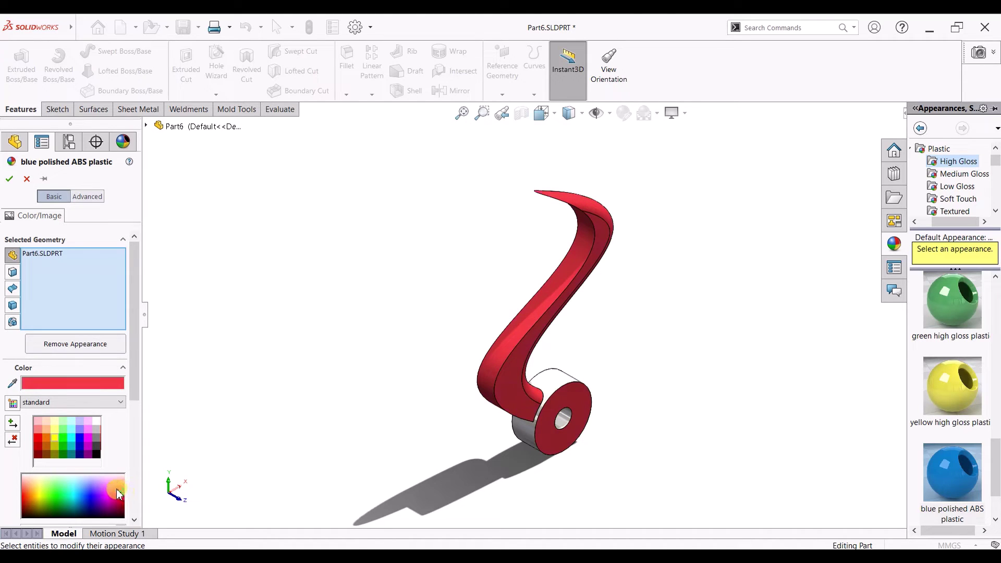
{"action": "left_click", "coordinate": [118, 495]}
{"action": "left_click", "coordinate": [123, 498]}
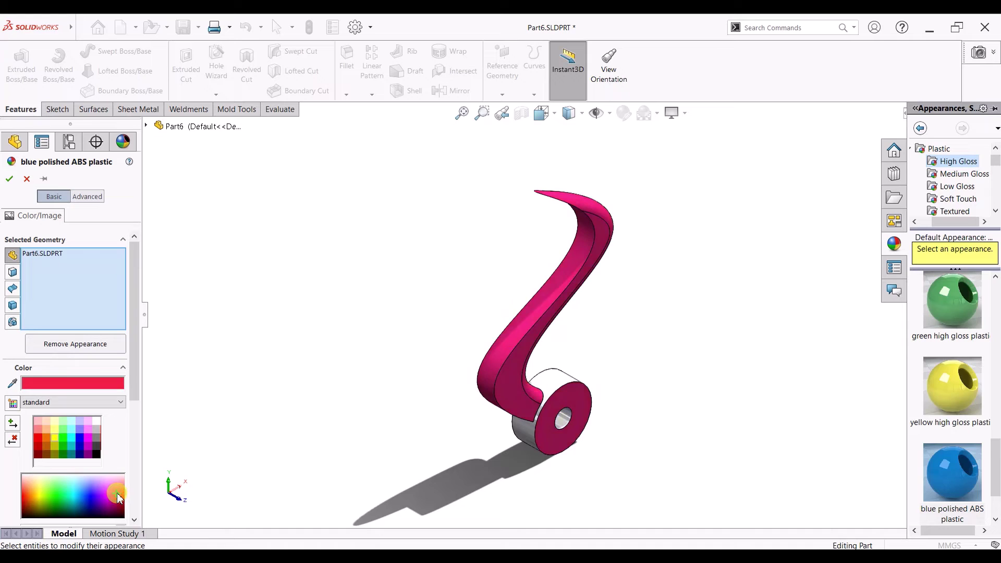
{"action": "left_click", "coordinate": [120, 495]}
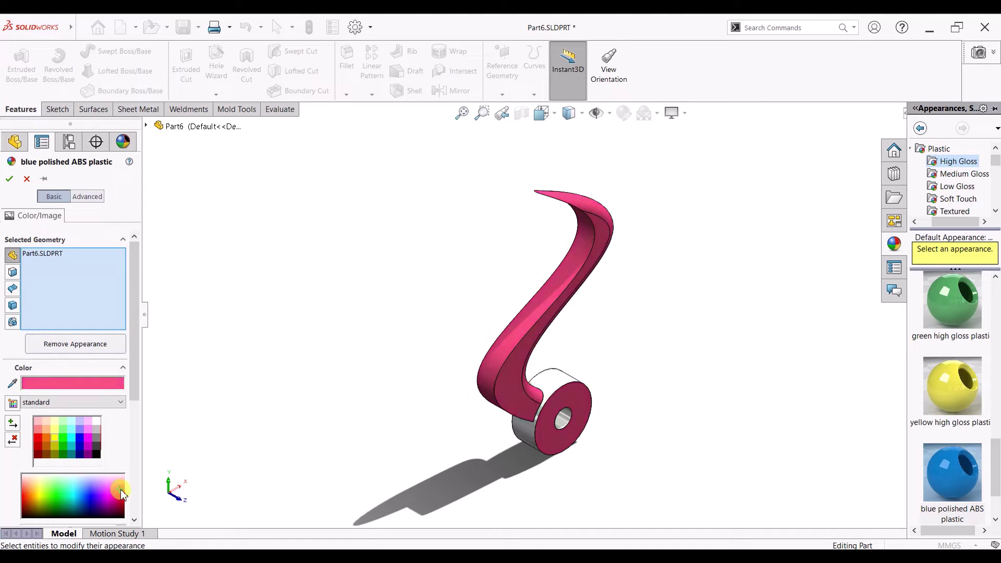
{"action": "left_click", "coordinate": [124, 496]}
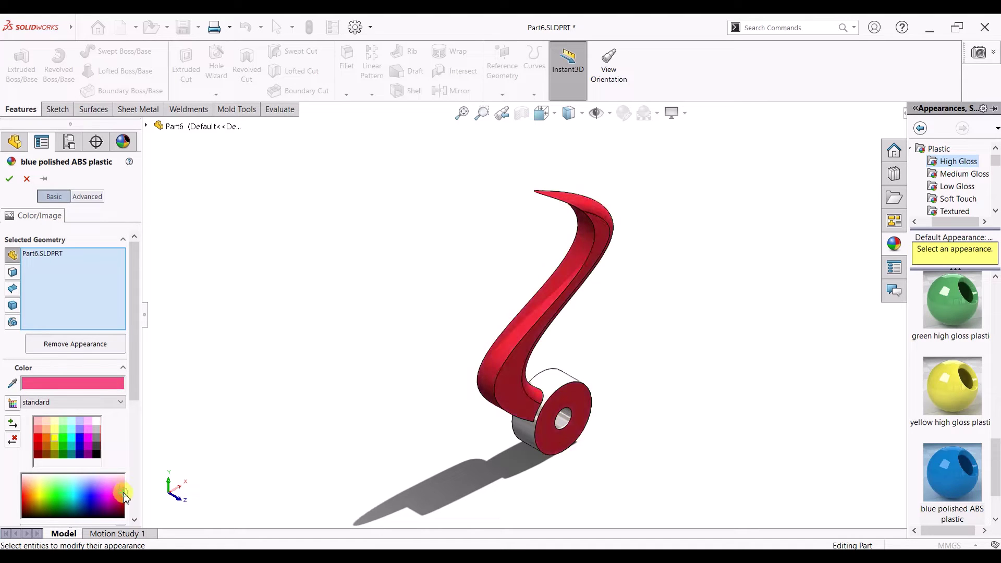
{"action": "left_click", "coordinate": [10, 180]}
{"action": "left_click", "coordinate": [358, 163]}
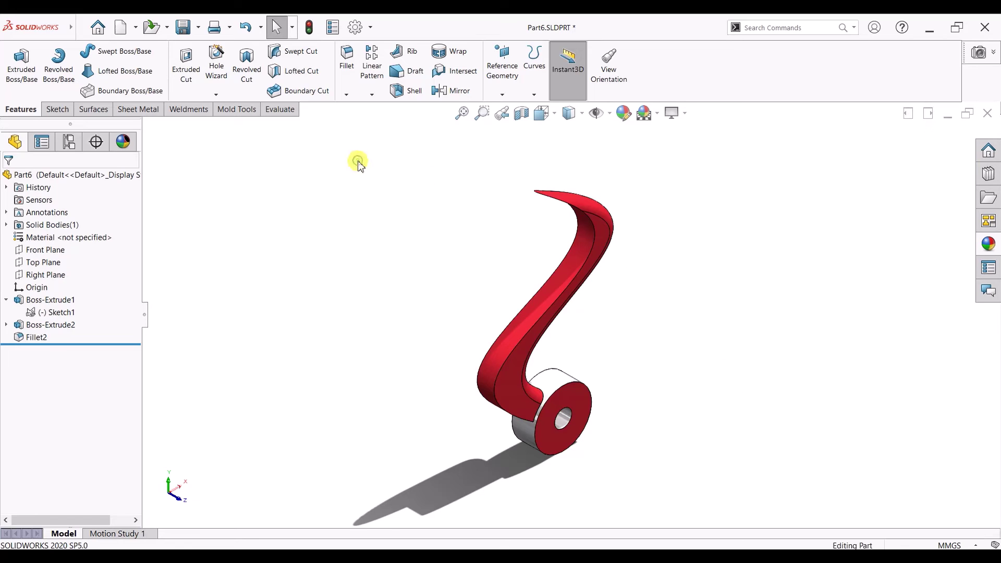
Save the red version as a new file, Part7.SLDPRT, in the creative watch folder and close it.
{"action": "left_click", "coordinate": [198, 31]}
{"action": "left_click", "coordinate": [202, 60]}
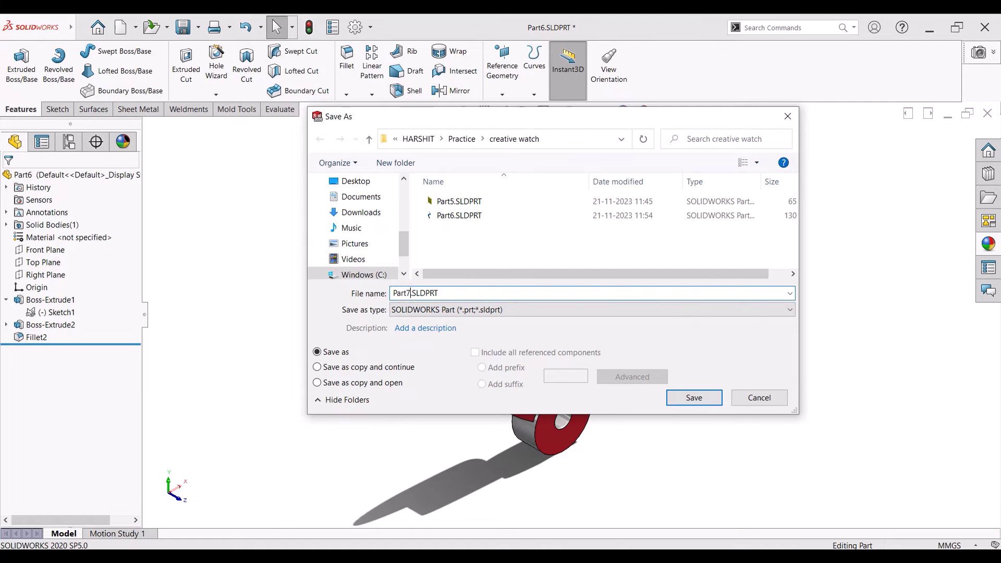
{"action": "left_click", "coordinate": [686, 399]}
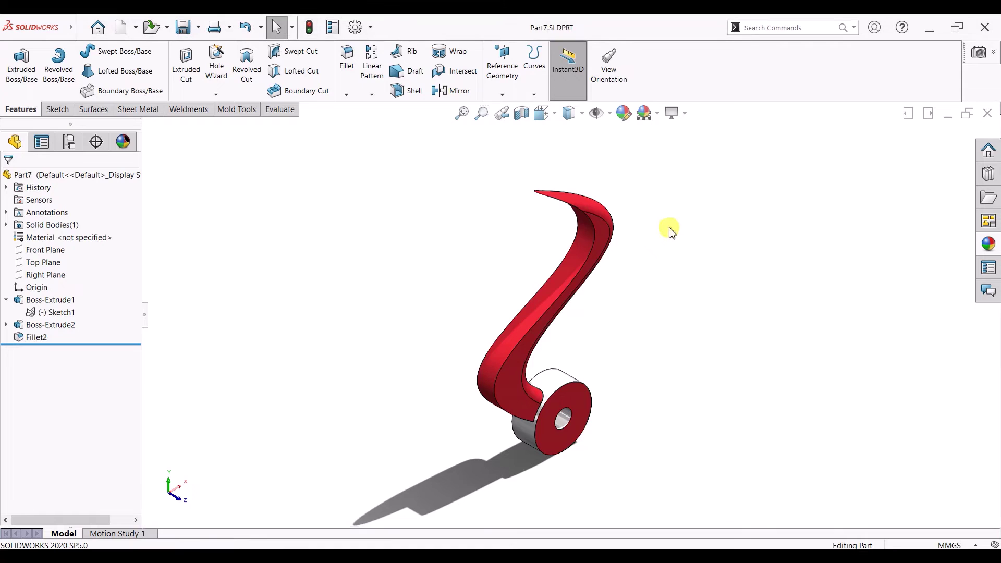
{"action": "key", "text": "ctrl+w"}
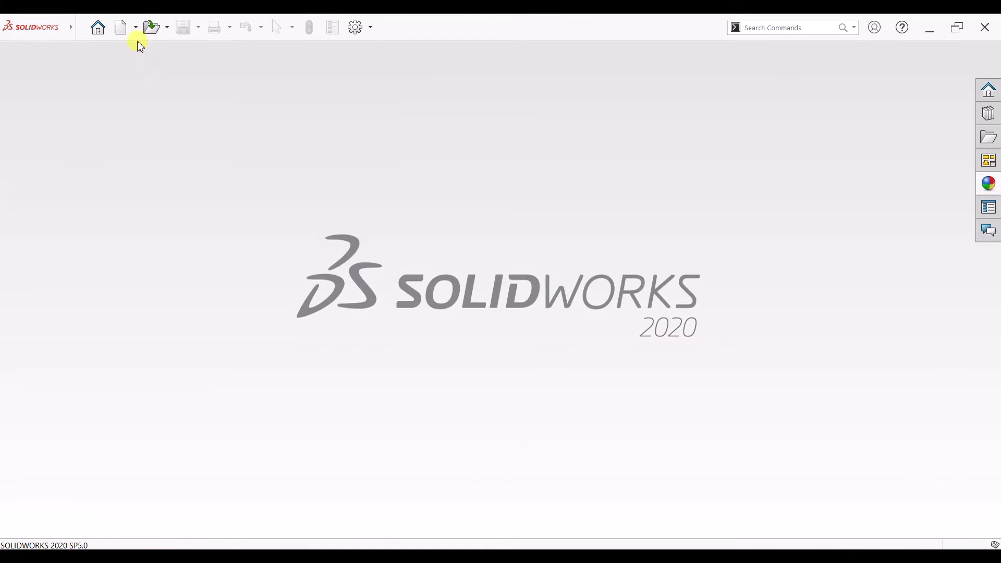
Create a new assembly document.
{"action": "left_click", "coordinate": [135, 29]}
{"action": "left_click", "coordinate": [136, 46]}
{"action": "left_click", "coordinate": [549, 194]}
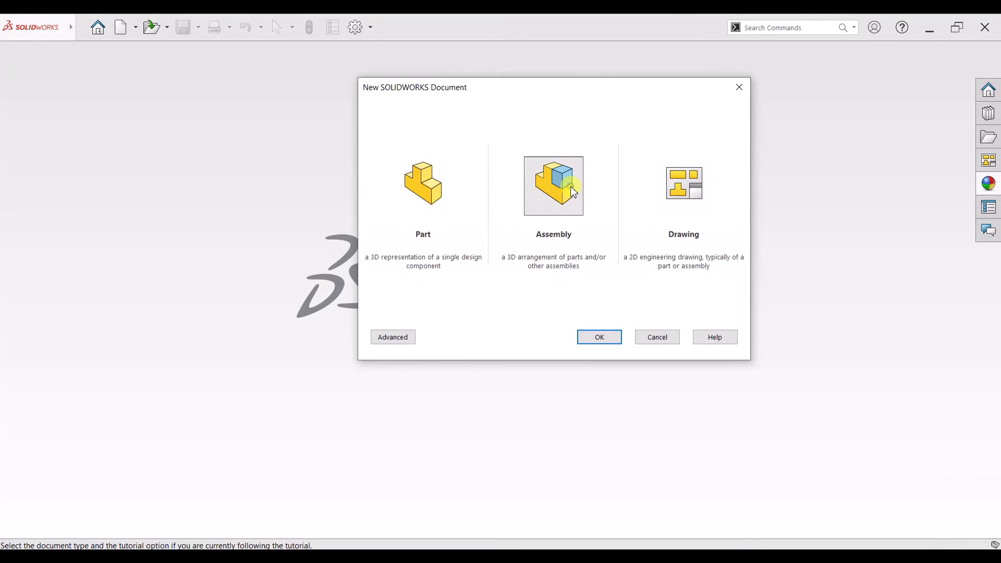
{"action": "left_click", "coordinate": [608, 338]}
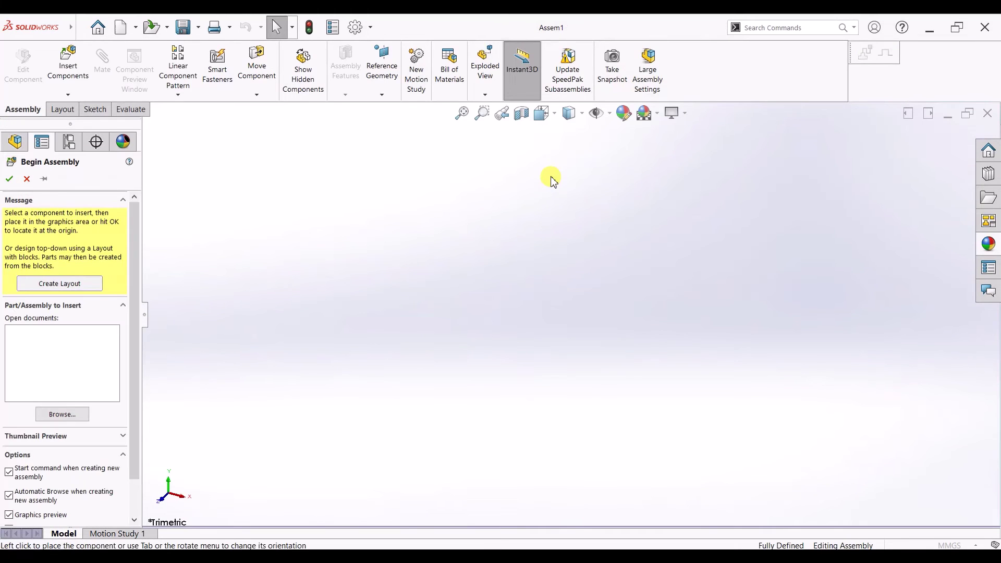
Insert Part5, Part6 and Part7 into the assembly, placing the blue and red hands beside the yellow plate.
{"action": "left_click_drag", "start_coordinate": [345, 175], "coordinate": [325, 90]}
{"action": "left_click", "coordinate": [398, 305]}
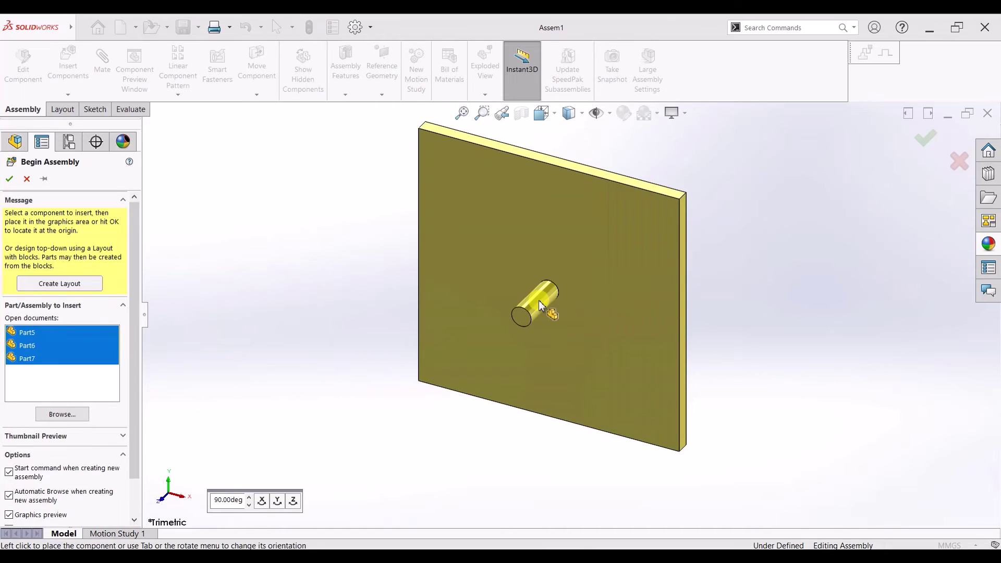
{"action": "left_click", "coordinate": [539, 302]}
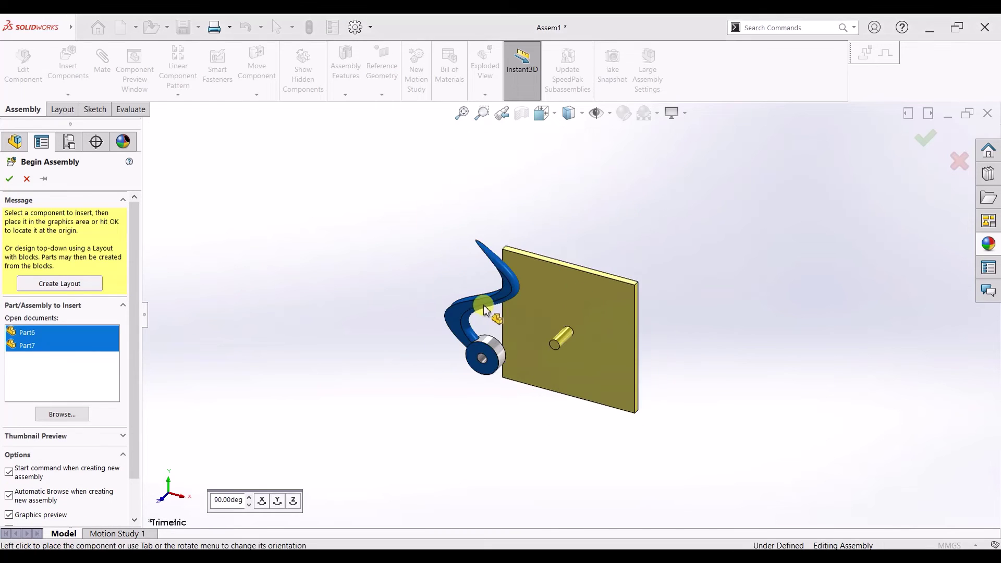
{"action": "left_click", "coordinate": [479, 309]}
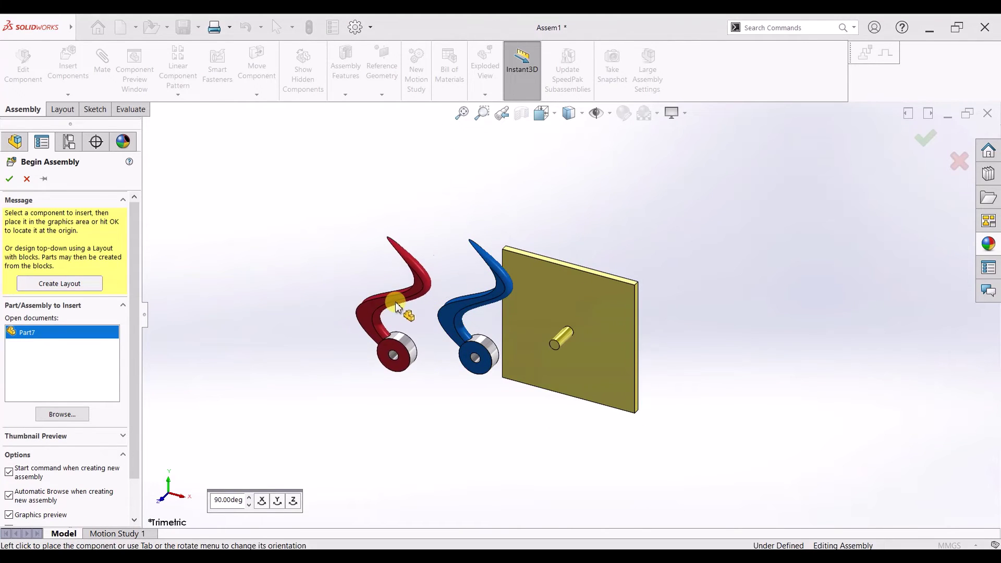
{"action": "left_click", "coordinate": [395, 307]}
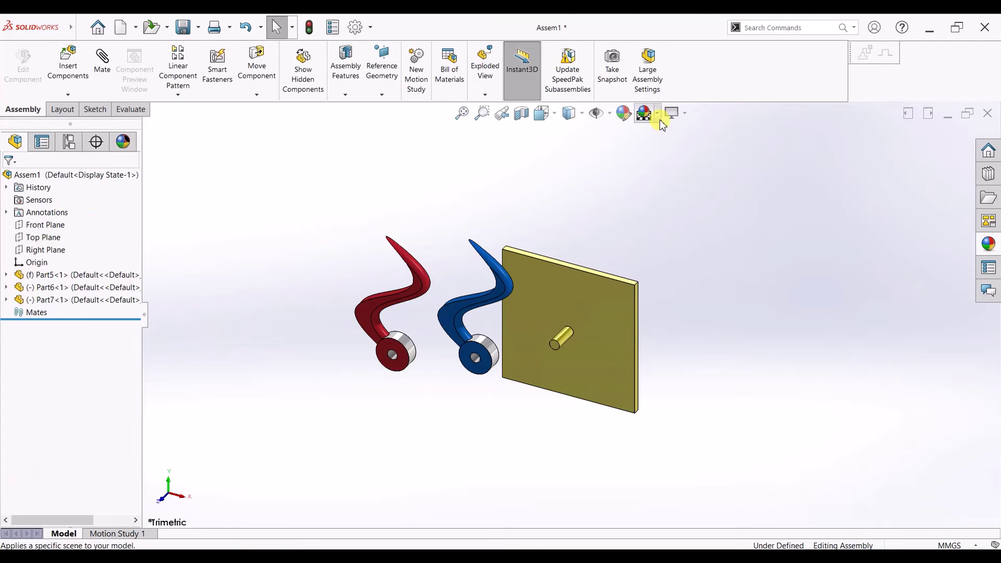
Change the assembly's scene to a plain white background.
{"action": "left_click", "coordinate": [658, 114]}
{"action": "left_click", "coordinate": [672, 144]}
{"action": "scroll", "coordinate": [608, 375], "scroll_direction": "down", "scroll_amount": 2}
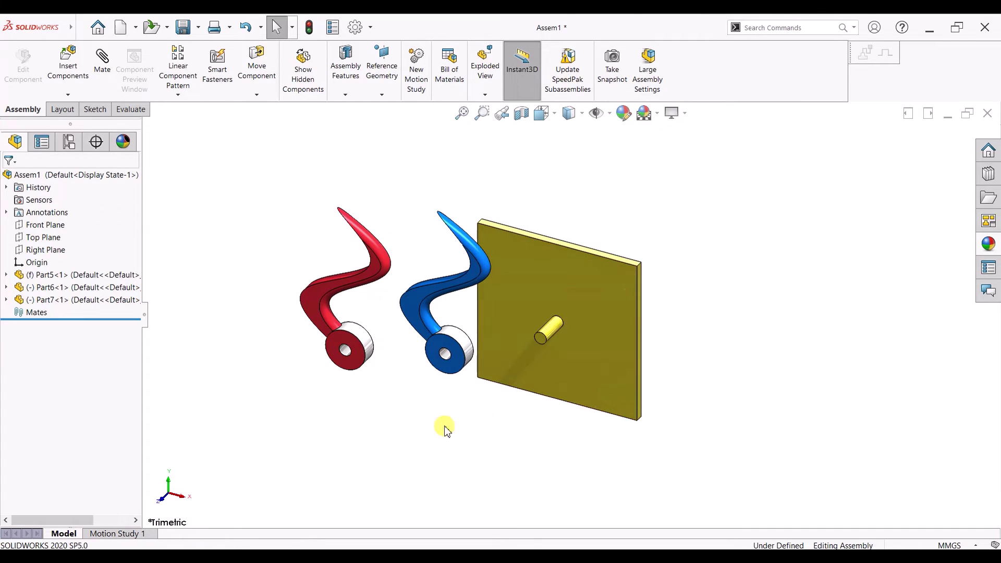
Float the yellow plate component so it is free to move.
{"action": "left_click", "coordinate": [606, 325]}
{"action": "right_click", "coordinate": [607, 326]}
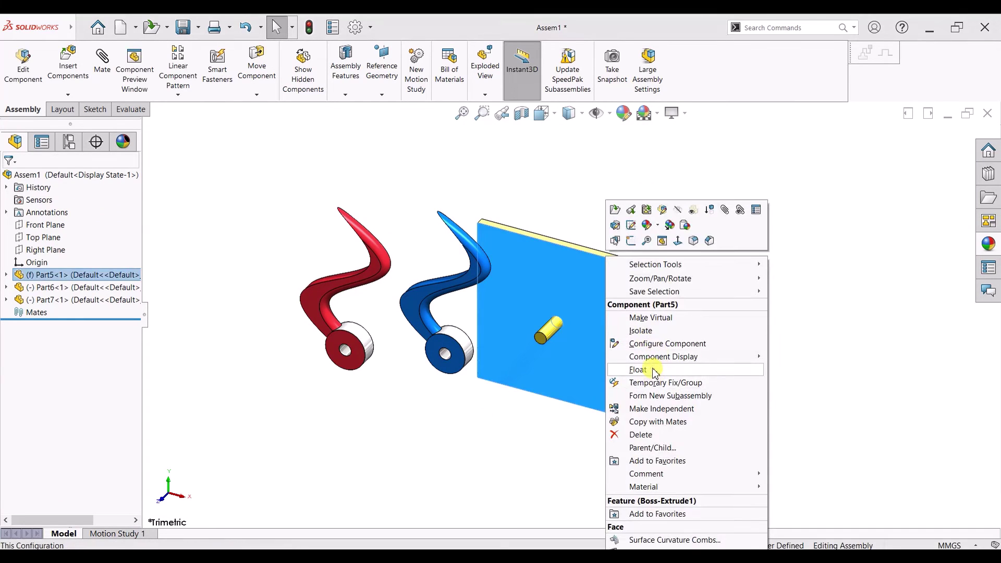
{"action": "left_click", "coordinate": [634, 369]}
{"action": "left_click", "coordinate": [788, 326]}
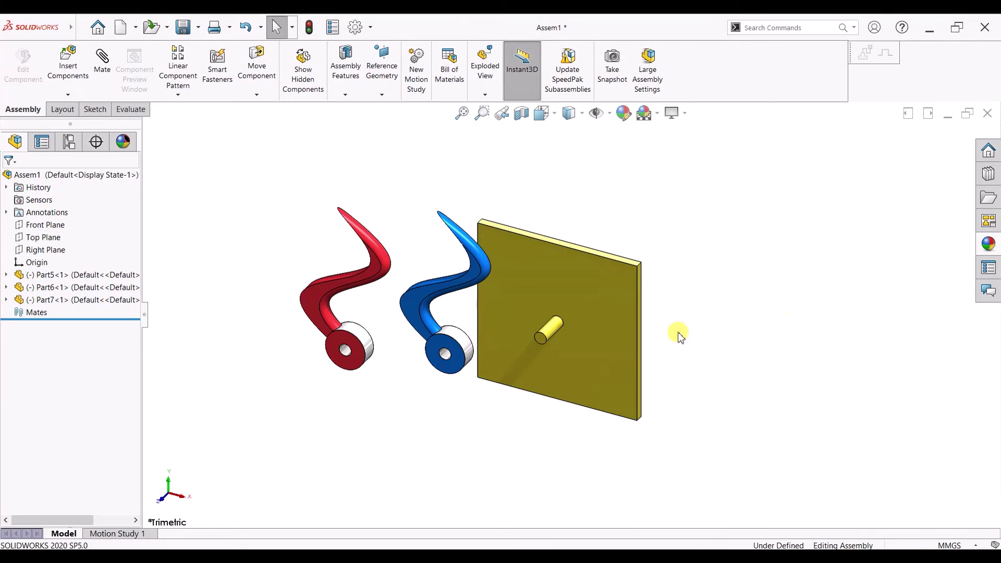
Add a coincident mate between the assembly's Top Plane and the bottom face of the yellow plate.
{"action": "left_click", "coordinate": [101, 94]}
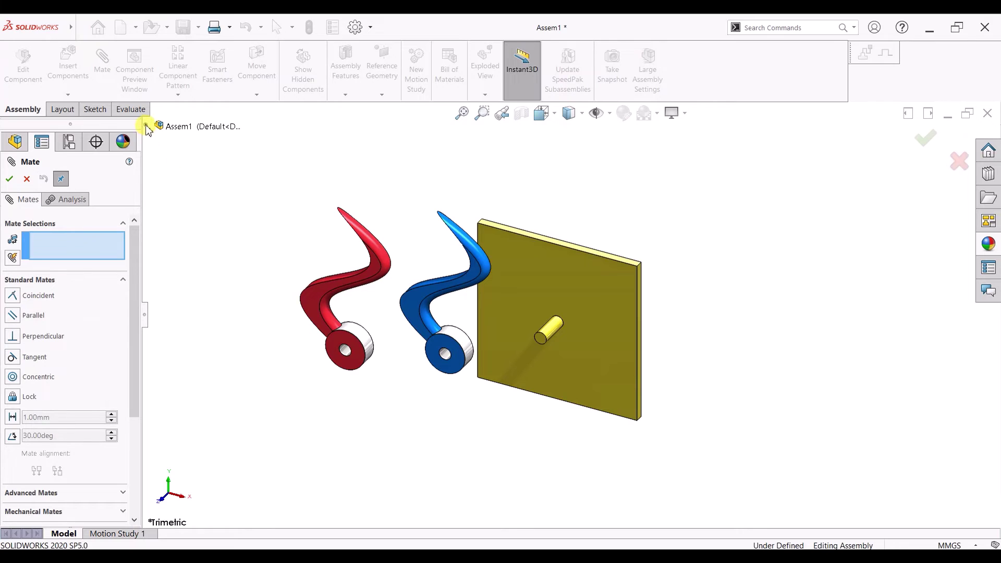
{"action": "left_click", "coordinate": [147, 125]}
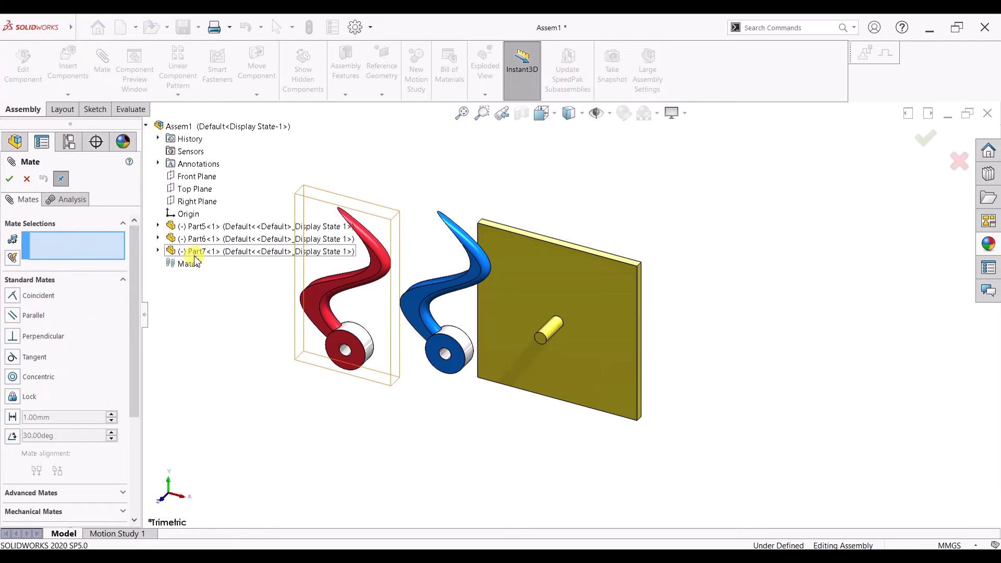
{"action": "left_click", "coordinate": [184, 190]}
{"action": "middle_click_drag", "start_coordinate": [577, 425], "coordinate": [604, 398]}
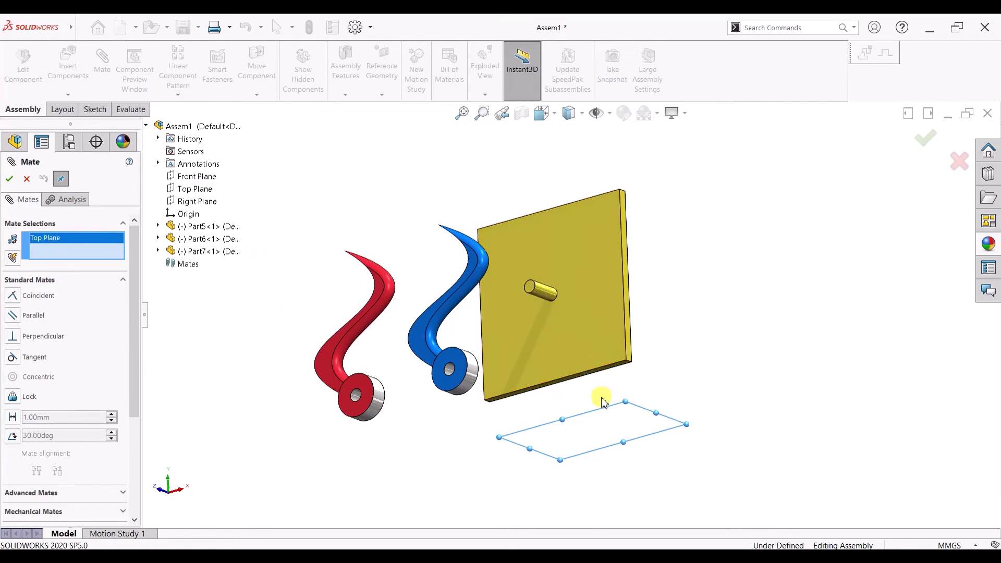
{"action": "scroll", "coordinate": [604, 396], "scroll_direction": "up", "scroll_amount": 3}
{"action": "left_click", "coordinate": [600, 348]}
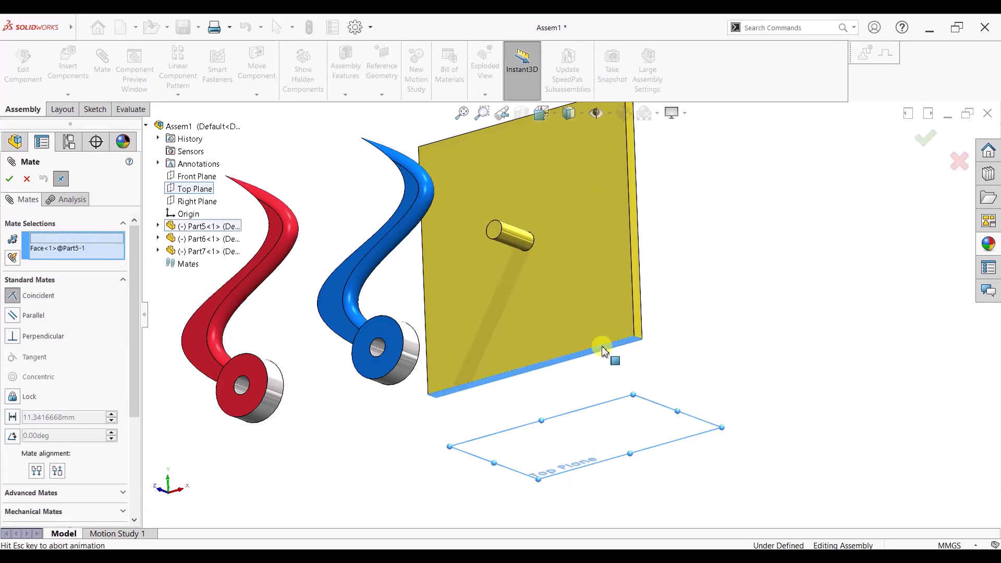
{"action": "left_click", "coordinate": [746, 364]}
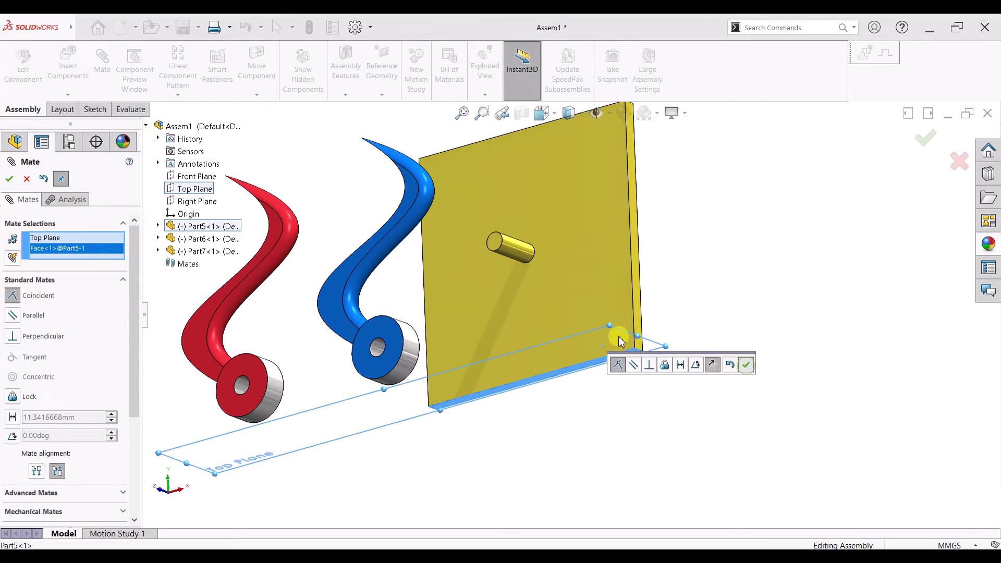
Mate the yellow plate's Right Plane coincident with the assembly's Right Plane, and fix the plate in place.
{"action": "scroll", "coordinate": [555, 334], "scroll_direction": "down", "scroll_amount": 2}
{"action": "middle_click_drag", "start_coordinate": [553, 314], "coordinate": [545, 404]}
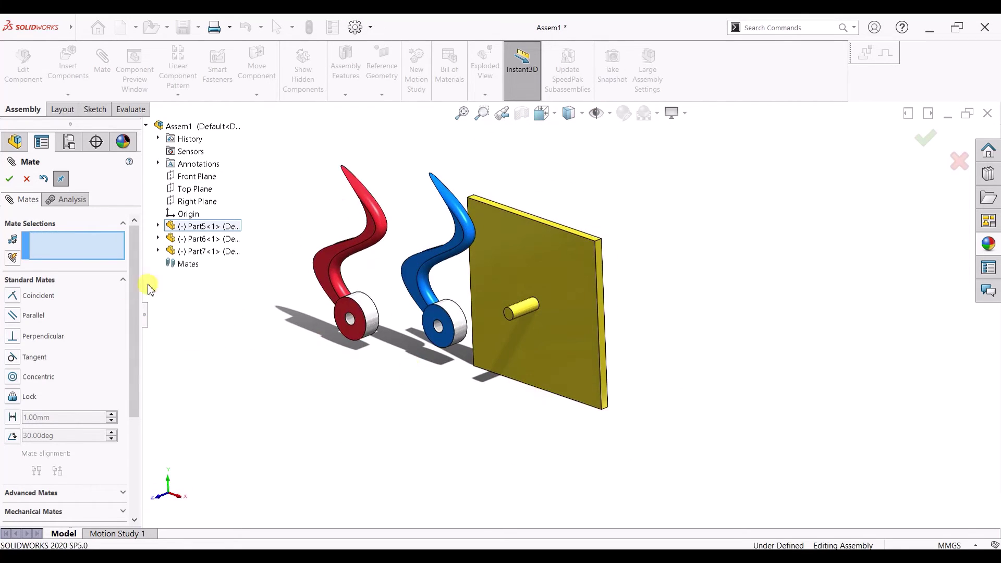
{"action": "left_click", "coordinate": [182, 204]}
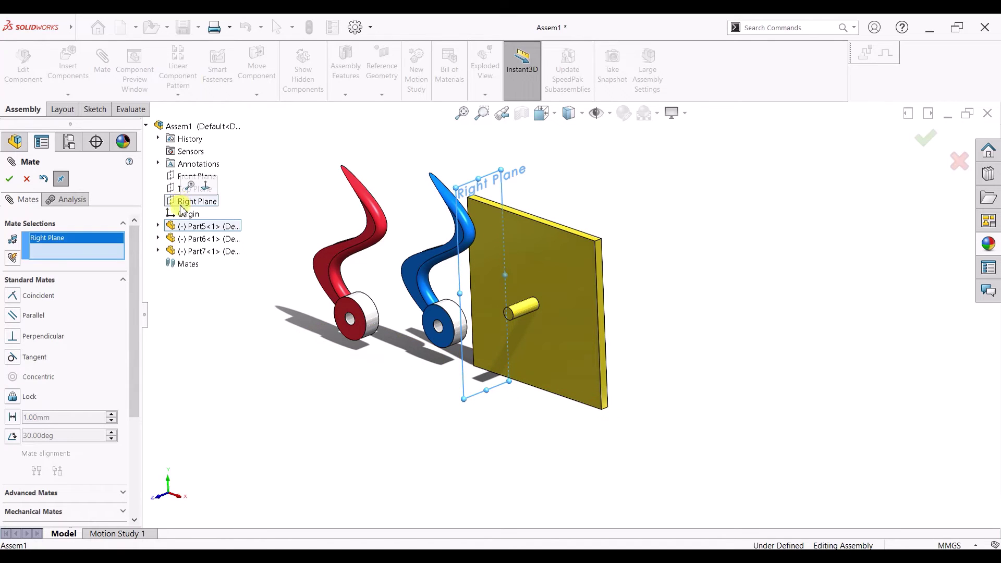
{"action": "left_click", "coordinate": [158, 226]}
{"action": "left_click", "coordinate": [198, 327]}
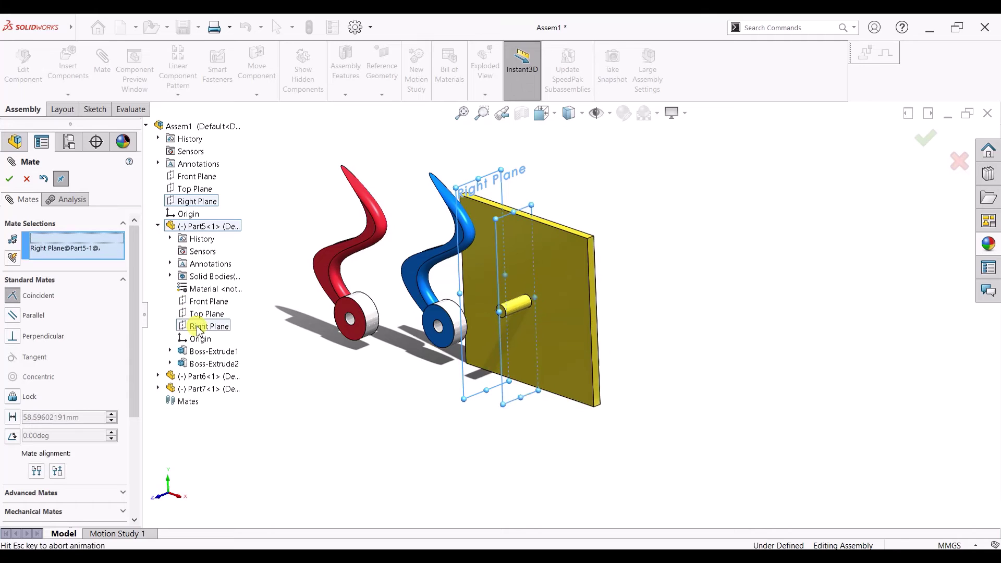
{"action": "left_click", "coordinate": [155, 342]}
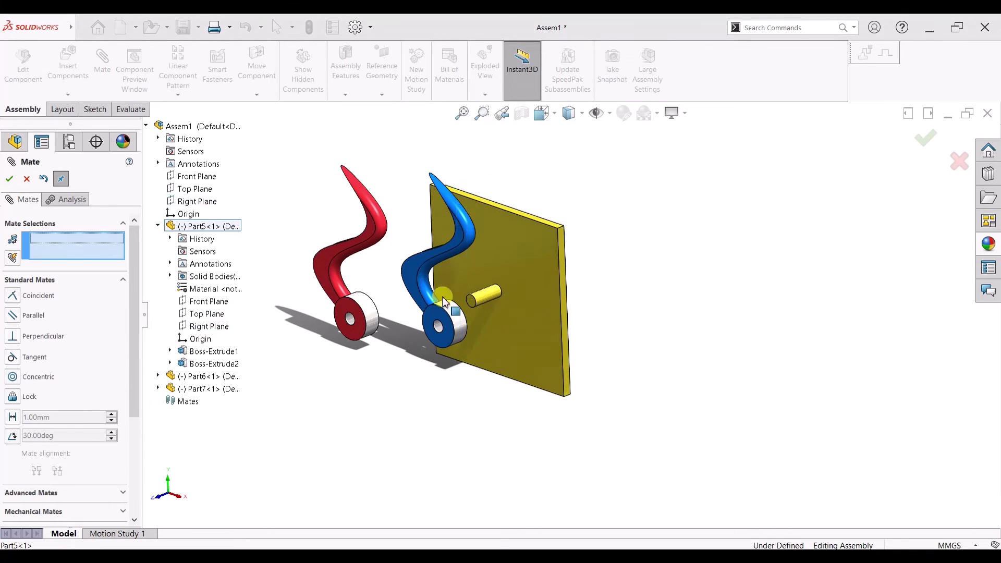
{"action": "left_click", "coordinate": [9, 179]}
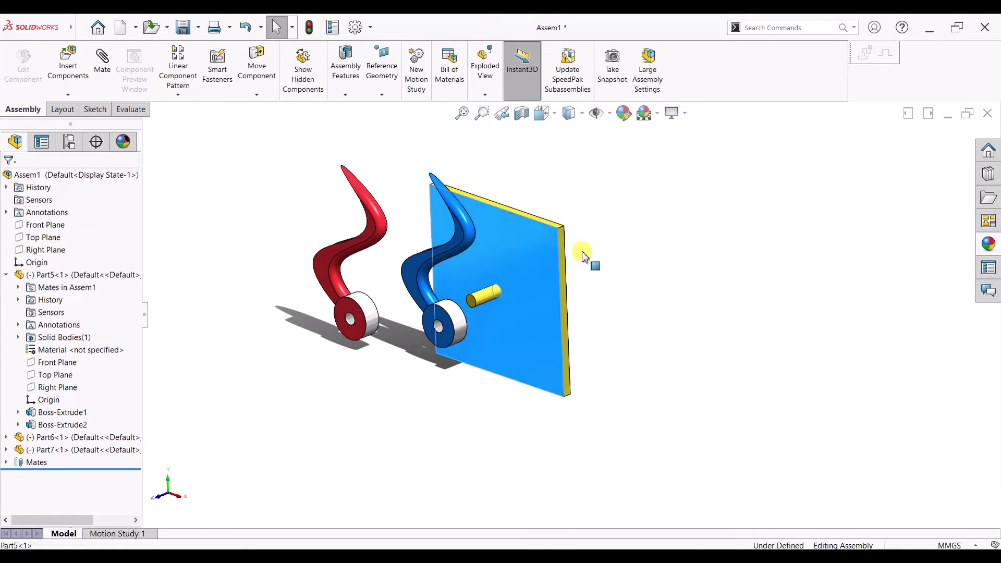
{"action": "right_click", "coordinate": [584, 256]}
{"action": "left_click", "coordinate": [567, 358]}
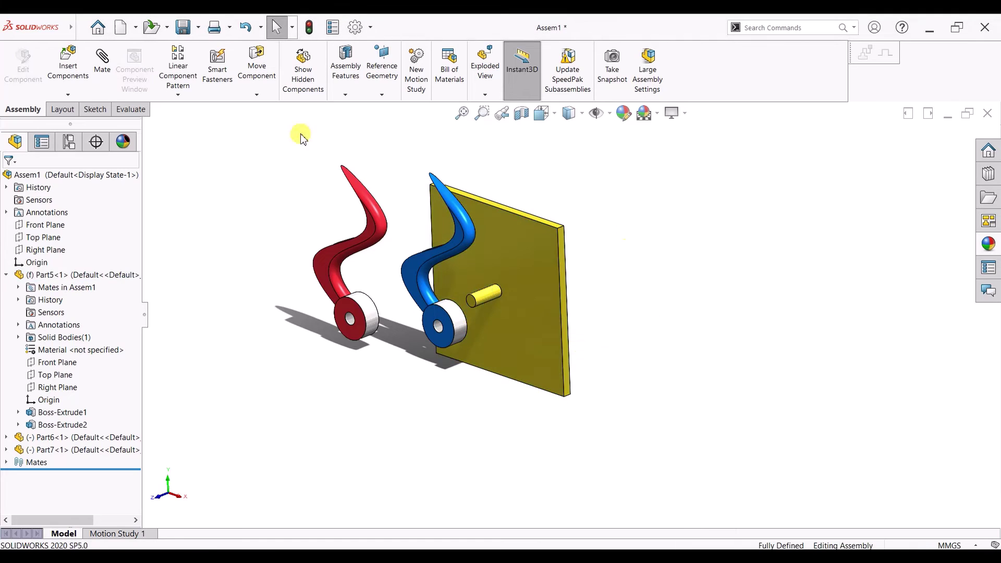
Add a concentric mate between the blue hand's hub bore and the plate's cylindrical pin.
{"action": "middle_click_drag", "start_coordinate": [282, 195], "coordinate": [300, 215]}
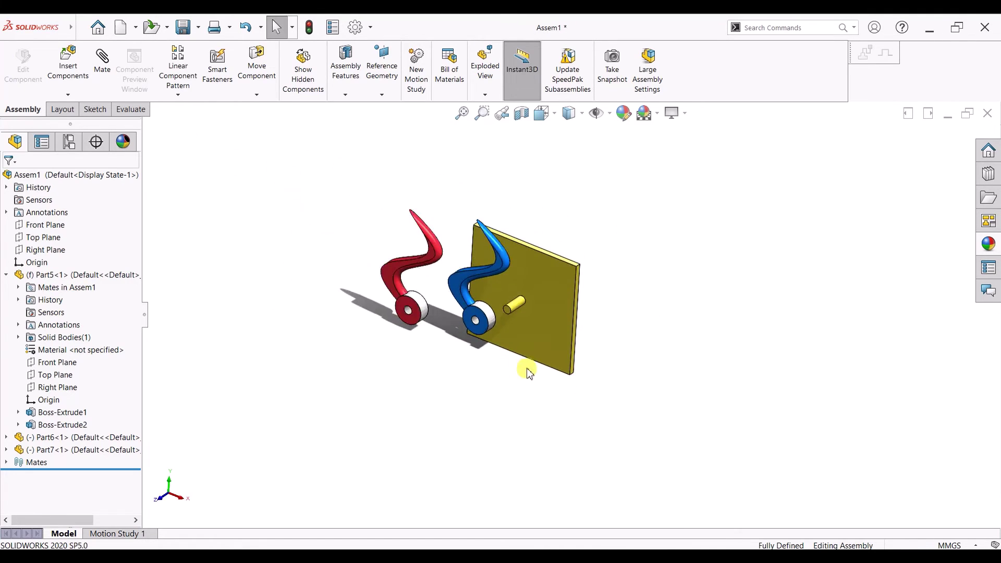
{"action": "middle_click_drag", "start_coordinate": [527, 369], "coordinate": [551, 340], "text": "ctrl"}
{"action": "left_click", "coordinate": [109, 73]}
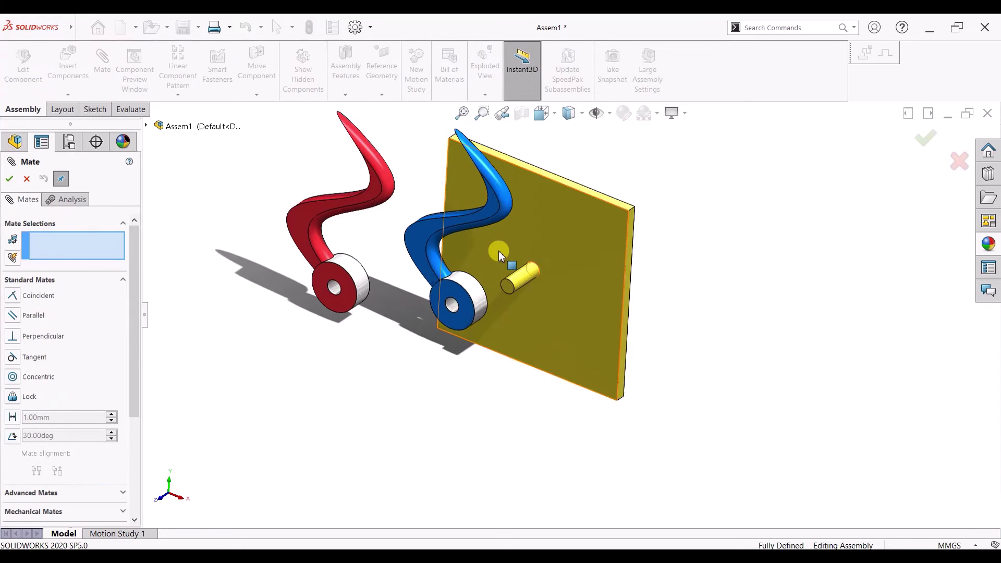
{"action": "scroll", "coordinate": [485, 245], "scroll_direction": "down", "scroll_amount": 4}
{"action": "left_click", "coordinate": [447, 332]}
{"action": "left_click", "coordinate": [543, 302]}
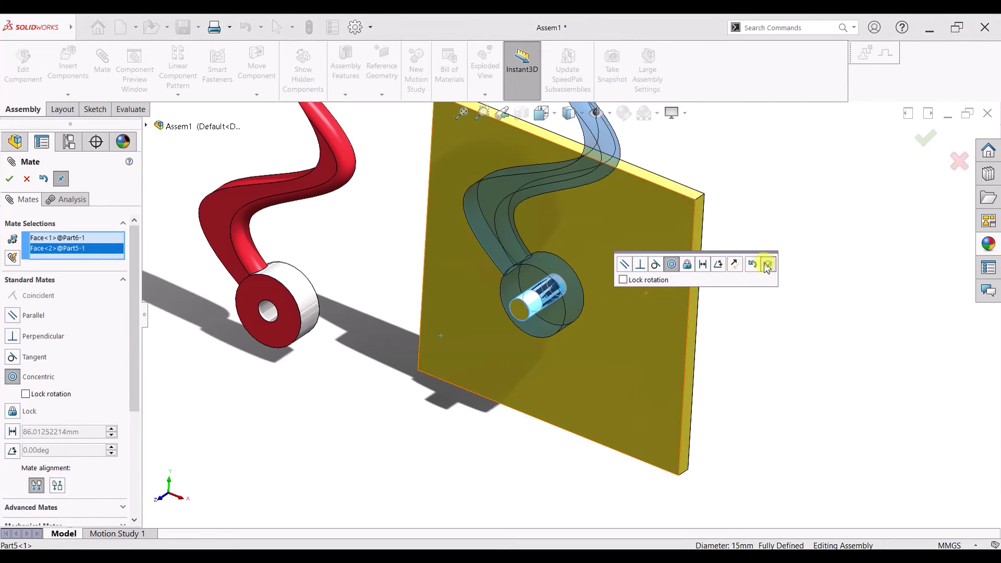
{"action": "left_click", "coordinate": [768, 265]}
Add a coincident mate between the rear face of the blue hand's hub and the plate's front face.
{"action": "middle_click_drag", "start_coordinate": [608, 308], "coordinate": [514, 347]}
{"action": "left_click", "coordinate": [520, 305]}
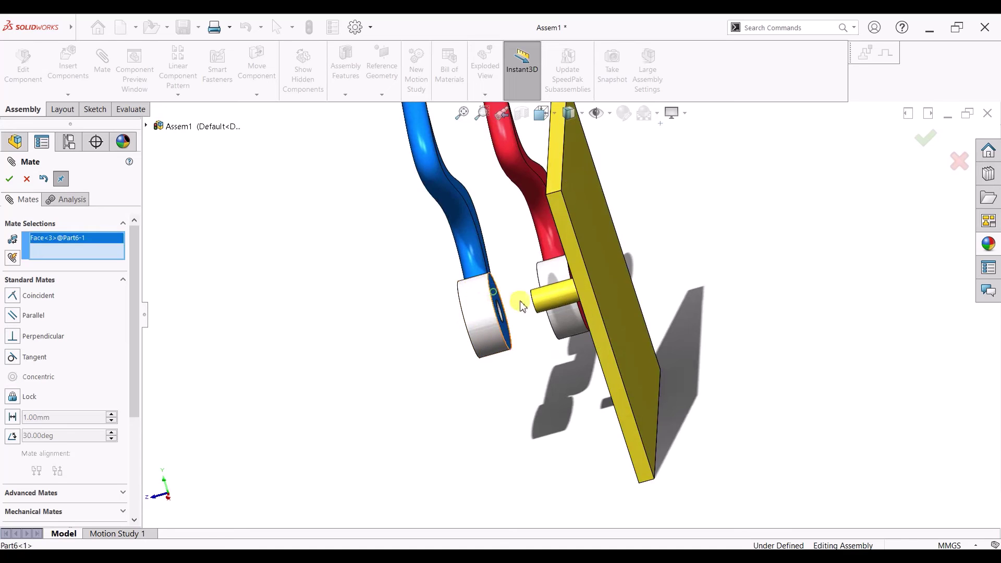
{"action": "middle_click_drag", "start_coordinate": [522, 306], "coordinate": [737, 258]}
{"action": "left_click", "coordinate": [737, 259]}
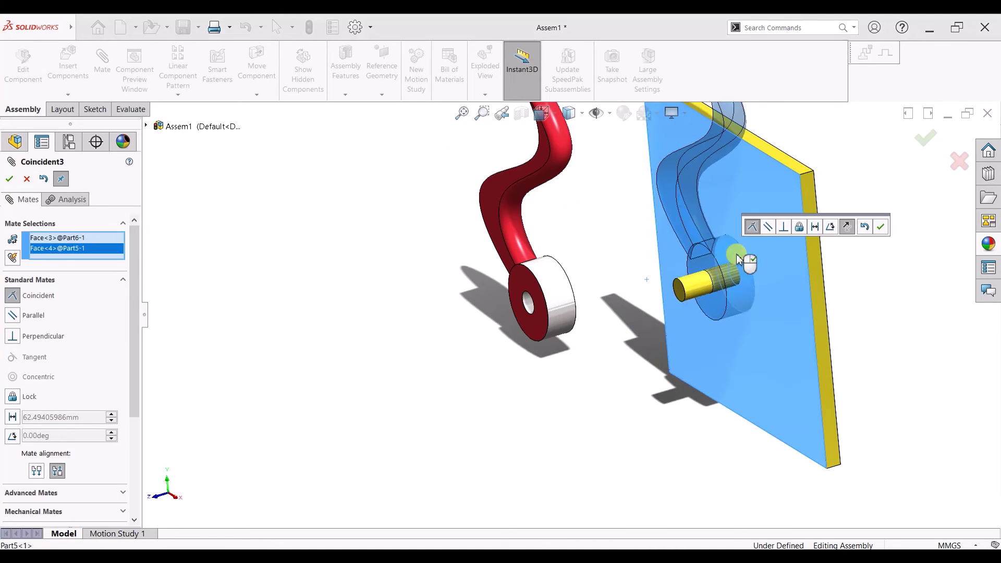
{"action": "left_click", "coordinate": [883, 224]}
Add a concentric mate with flipped alignment between the red hand's hub bore and the plate's pin.
{"action": "scroll", "coordinate": [705, 262], "scroll_direction": "down", "scroll_amount": 2}
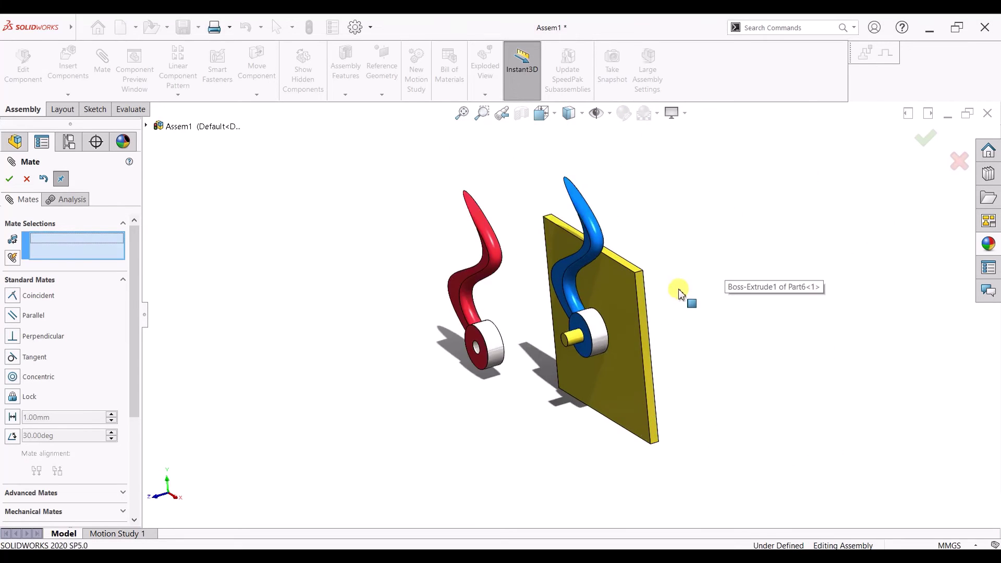
{"action": "middle_click_drag", "start_coordinate": [696, 275], "coordinate": [713, 287]}
{"action": "left_click", "coordinate": [423, 354]}
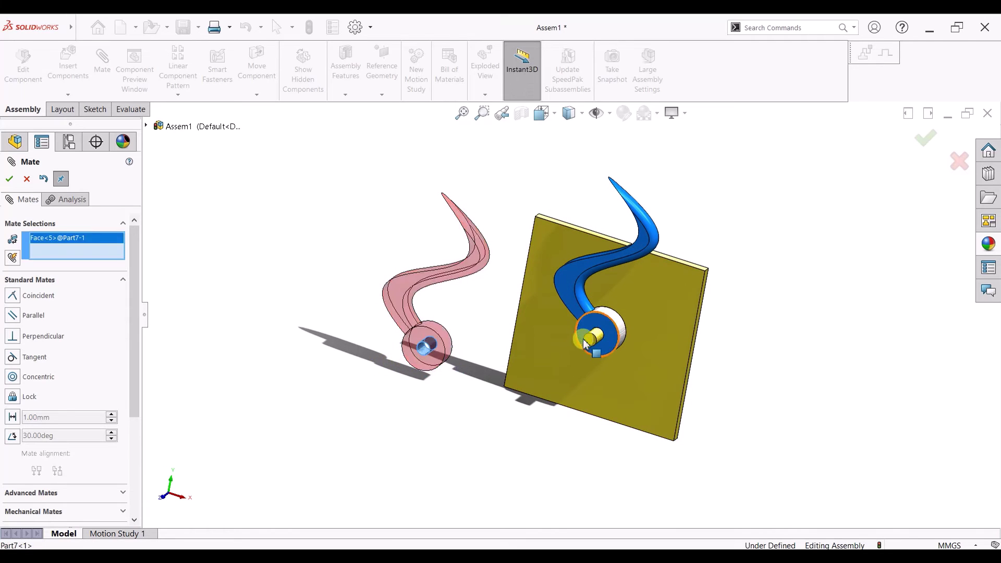
{"action": "left_click", "coordinate": [601, 340]}
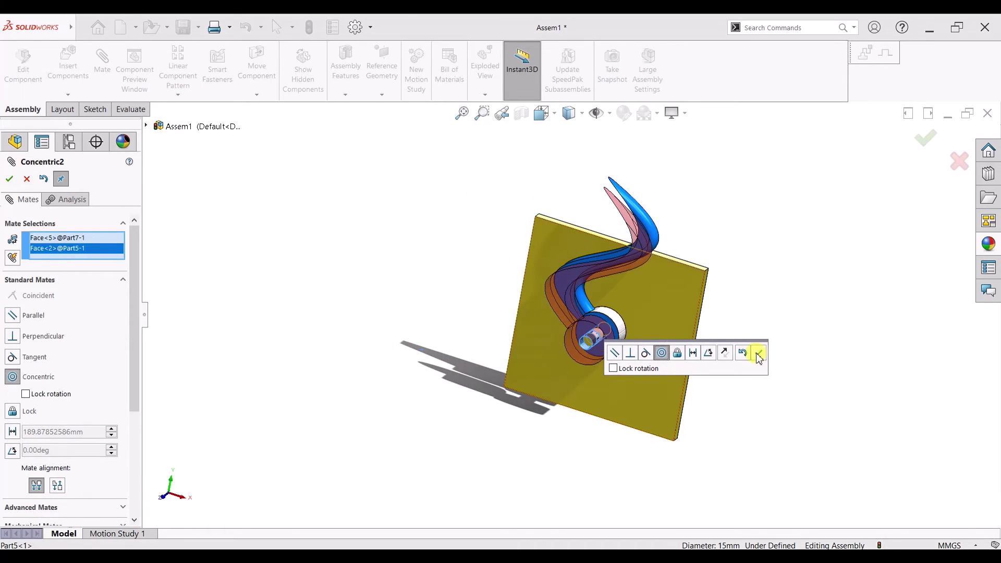
{"action": "left_click", "coordinate": [725, 352]}
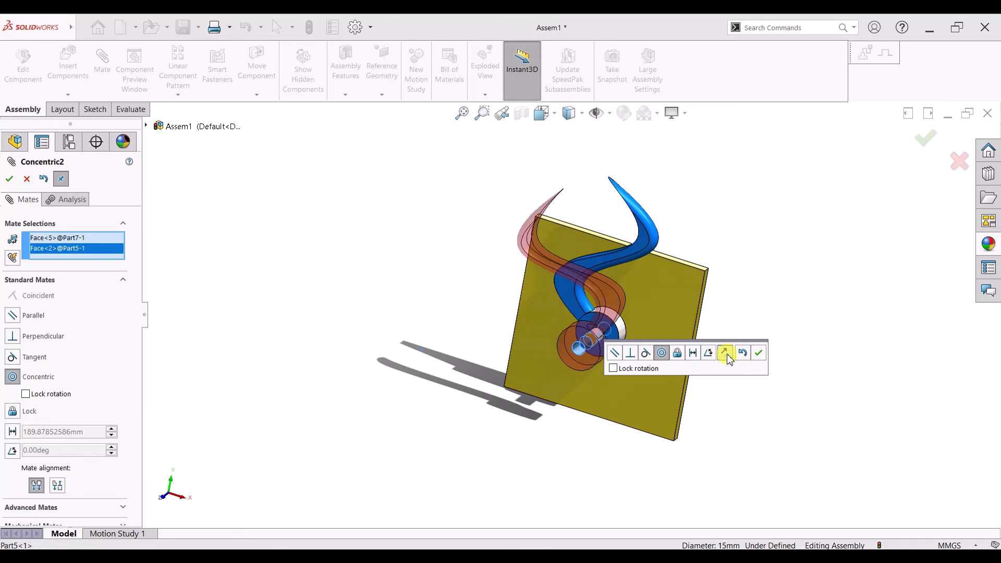
{"action": "left_click", "coordinate": [757, 353]}
Mate the red hub's inner face coincident with the blue hub's front face, and finish mating.
{"action": "middle_click_drag", "start_coordinate": [634, 384], "coordinate": [618, 354]}
{"action": "left_click", "coordinate": [587, 360]}
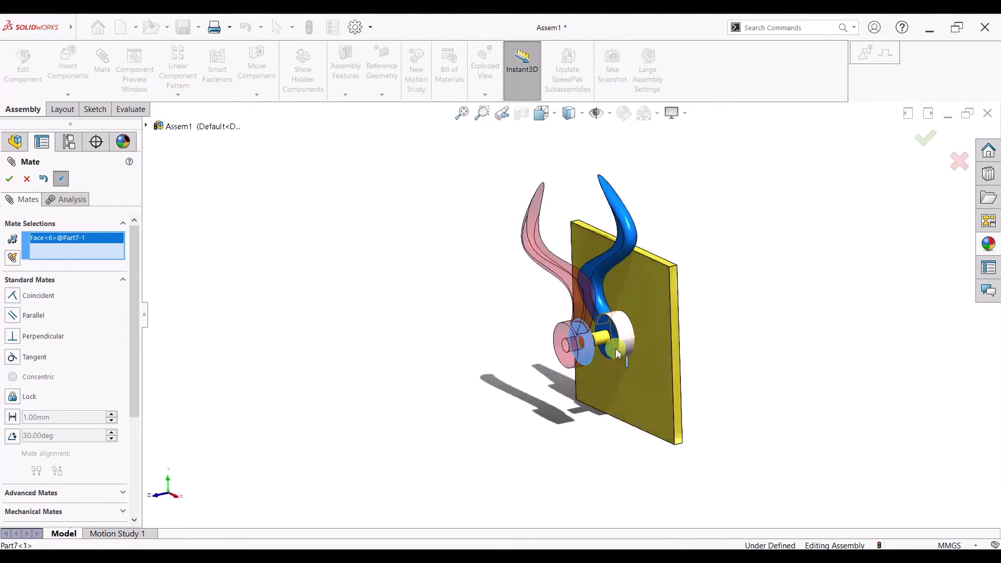
{"action": "left_click", "coordinate": [611, 354]}
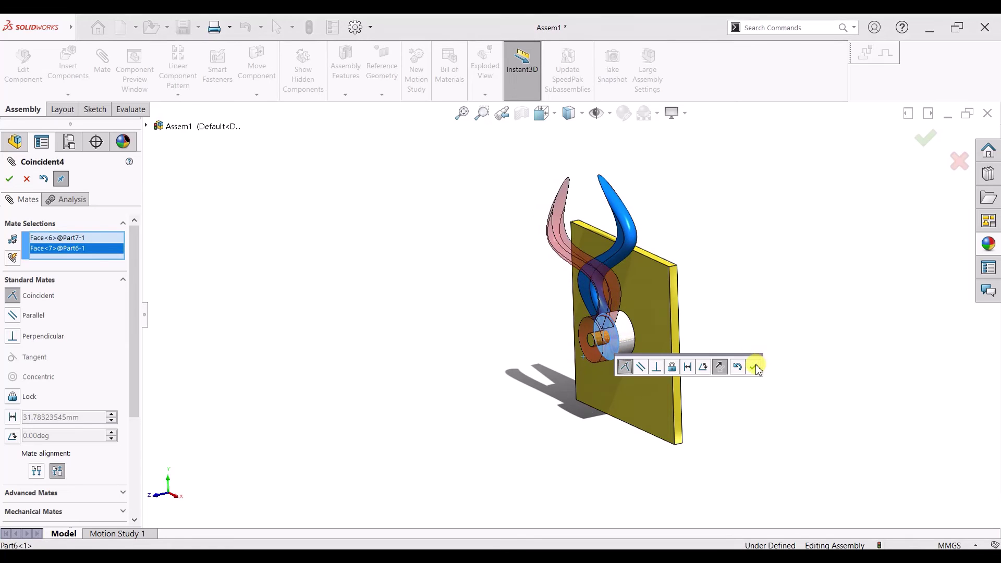
{"action": "left_click", "coordinate": [755, 368]}
{"action": "key", "text": "space"}
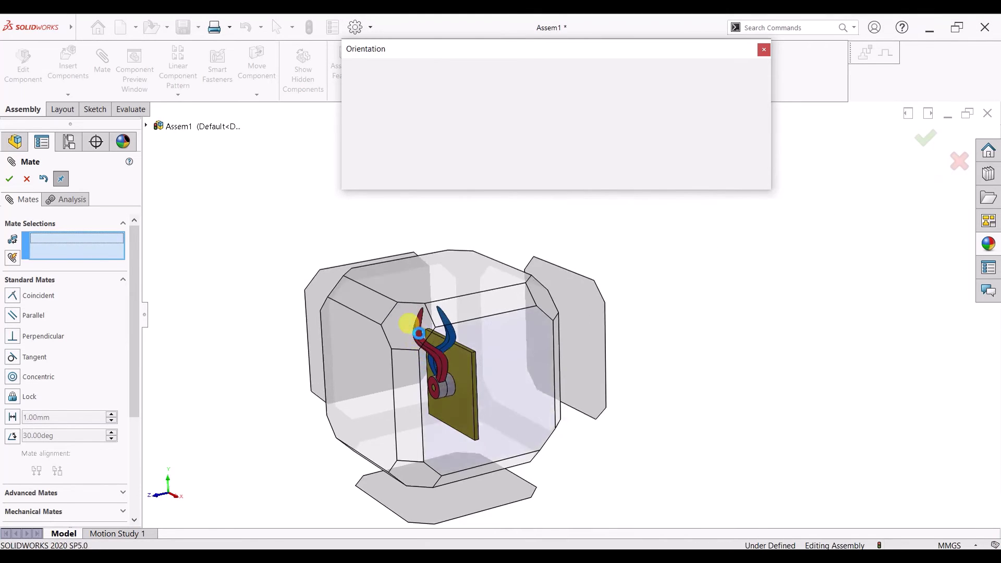
{"action": "left_click", "coordinate": [410, 325]}
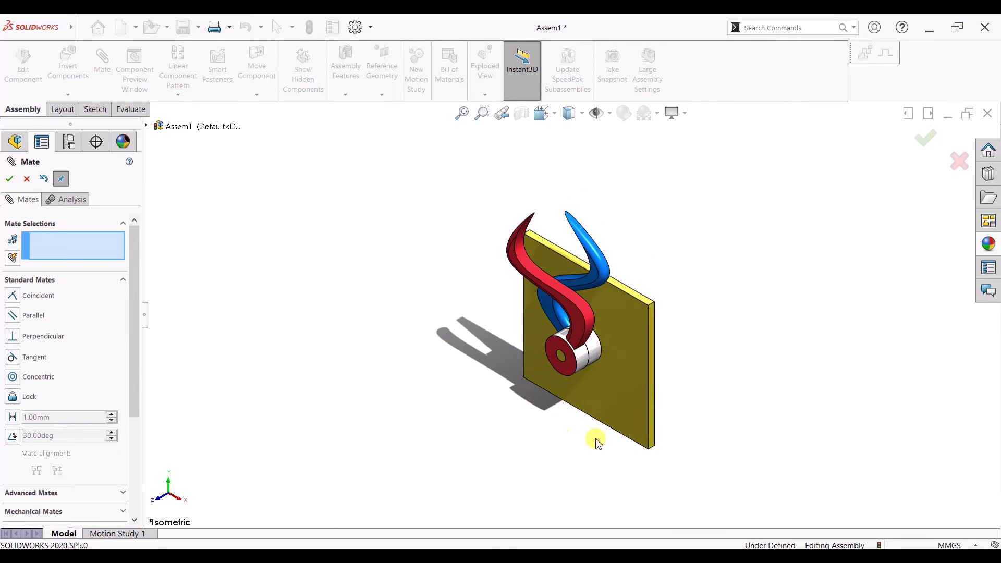
{"action": "middle_click_drag", "start_coordinate": [598, 443], "coordinate": [622, 362]}
{"action": "scroll", "coordinate": [612, 349], "scroll_direction": "down", "scroll_amount": 2}
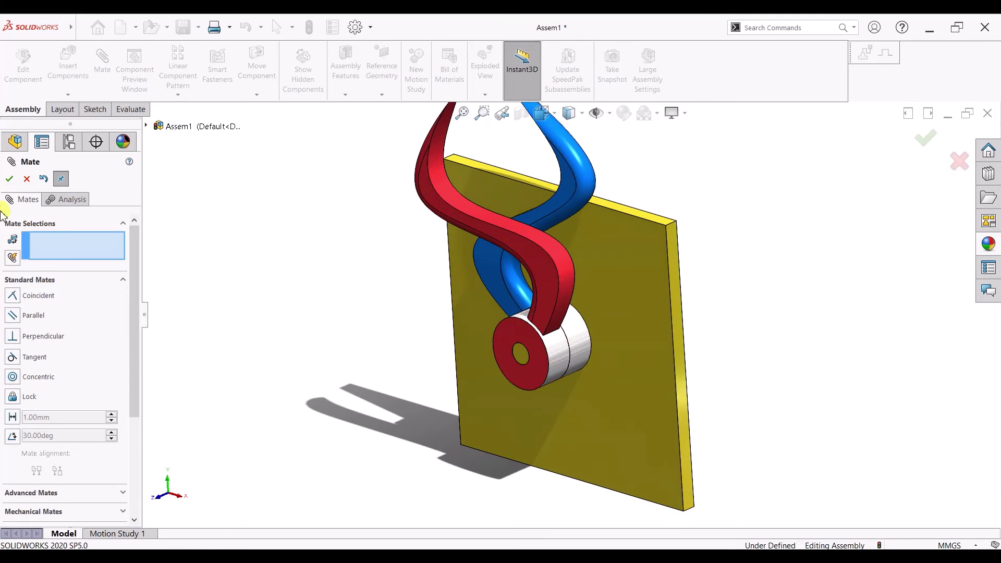
{"action": "left_click", "coordinate": [11, 179]}
Rotate the red and blue hands slightly clockwise about the plate's pin.
{"action": "scroll", "coordinate": [707, 293], "scroll_direction": "up", "scroll_amount": 2}
{"action": "mouse_move", "coordinate": [707, 293]}
{"action": "middle_mouse_down"}
{"action": "mouse_move", "coordinate": [671, 337]}
{"action": "mouse_move", "coordinate": [767, 336]}
{"action": "mouse_move", "coordinate": [723, 327]}
{"action": "mouse_move", "coordinate": [700, 298]}
{"action": "middle_mouse_up"}
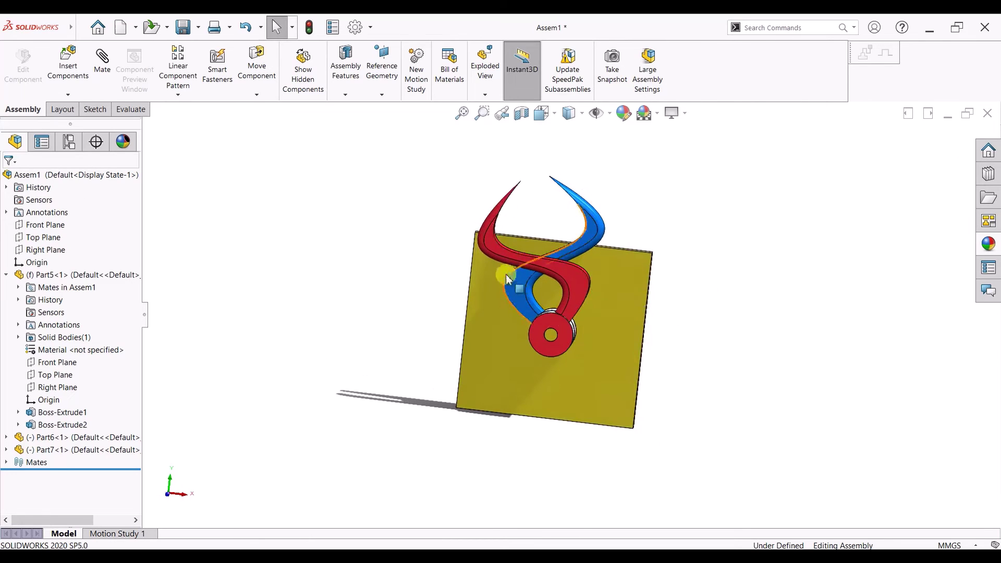
{"action": "mouse_move", "coordinate": [504, 260]}
{"action": "left_mouse_down"}
{"action": "mouse_move", "coordinate": [476, 332]}
{"action": "mouse_move", "coordinate": [537, 402]}
{"action": "mouse_move", "coordinate": [472, 310]}
{"action": "mouse_move", "coordinate": [488, 265]}
{"action": "left_mouse_up"}
{"action": "left_click", "coordinate": [711, 273]}
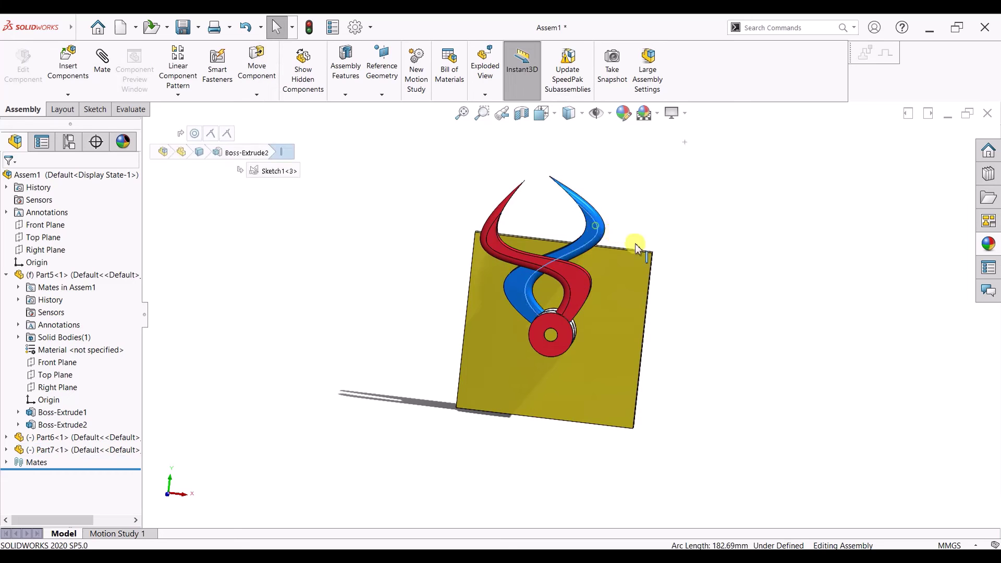
{"action": "mouse_move", "coordinate": [633, 252]}
{"action": "left_mouse_down"}
{"action": "mouse_move", "coordinate": [699, 360]}
{"action": "mouse_move", "coordinate": [662, 264]}
{"action": "mouse_move", "coordinate": [646, 253]}
{"action": "left_mouse_up"}
{"action": "left_click", "coordinate": [731, 284]}
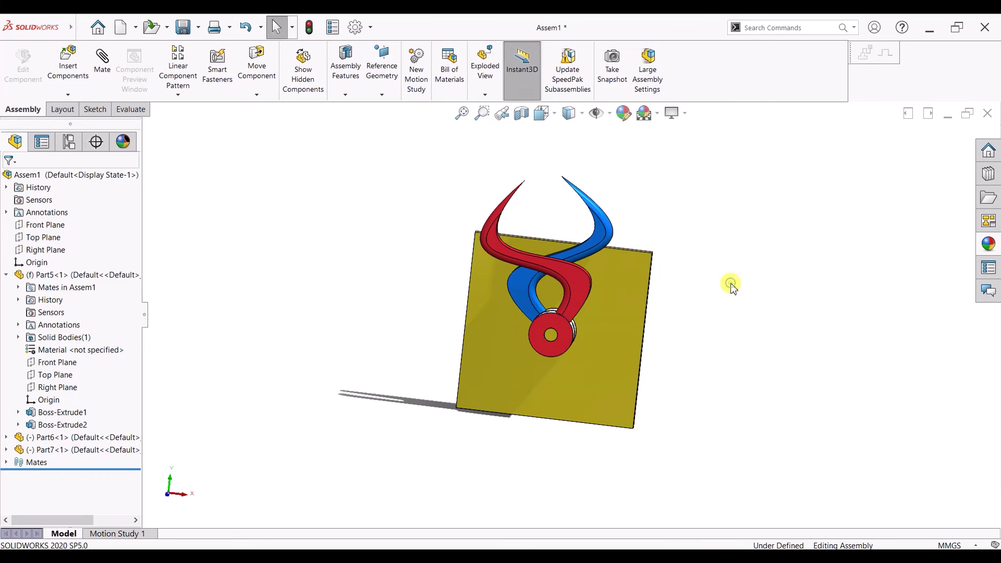
Open the blue curved hand's part for editing from the assembly.
{"action": "middle_click_drag", "start_coordinate": [731, 285], "coordinate": [722, 316]}
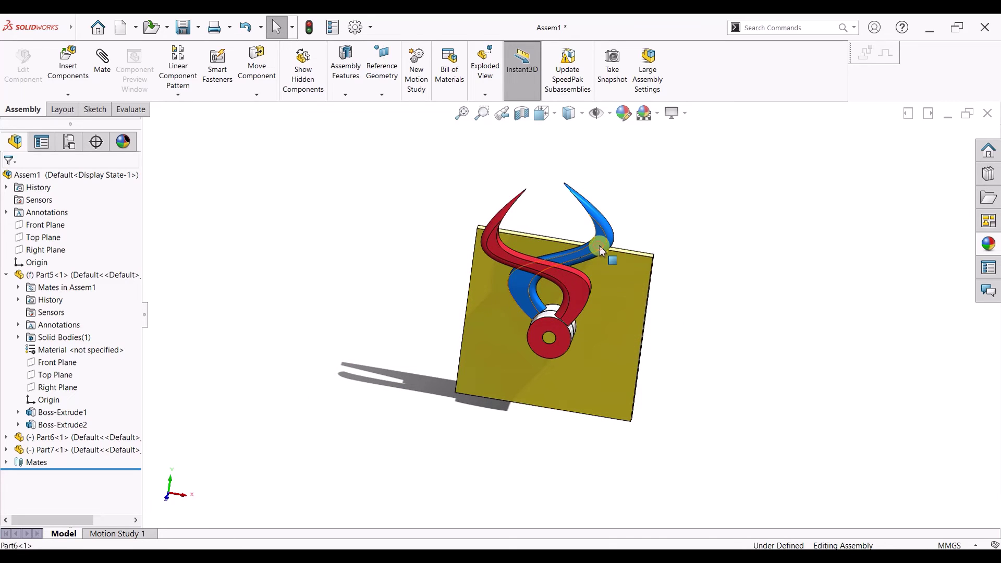
{"action": "right_click", "coordinate": [600, 221]}
{"action": "left_click", "coordinate": [615, 174]}
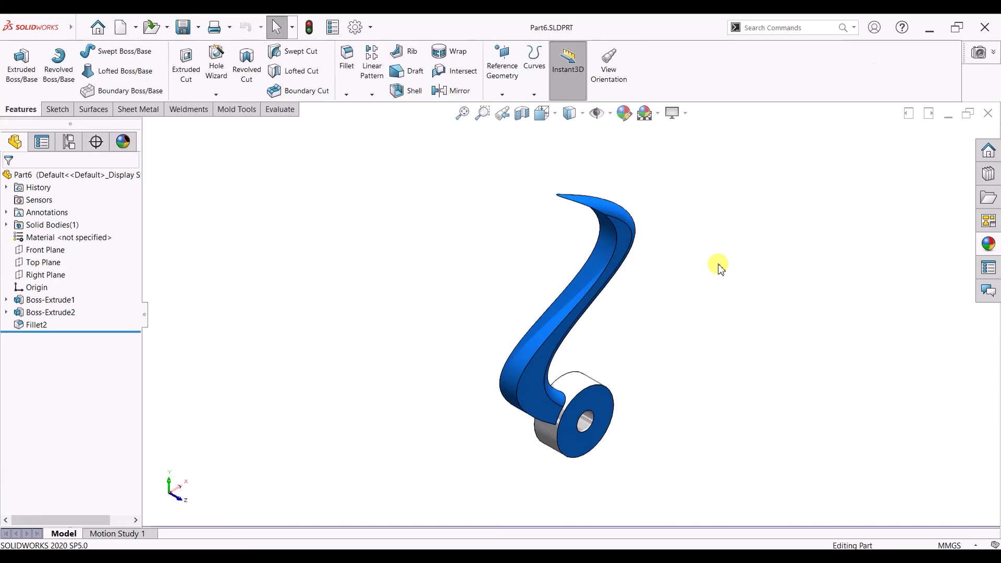
Circular-pattern the blue arm around its hub bore with 4 equally spaced instances over 360 degrees, and return to the assembly.
{"action": "left_click", "coordinate": [372, 95]}
{"action": "left_click", "coordinate": [399, 119]}
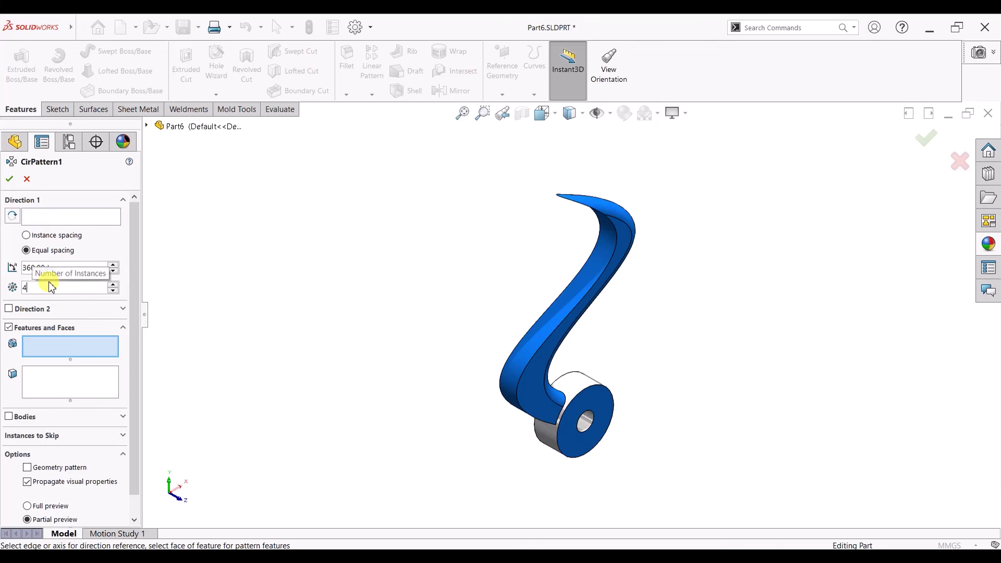
{"action": "left_click", "coordinate": [62, 218]}
{"action": "left_click", "coordinate": [589, 426]}
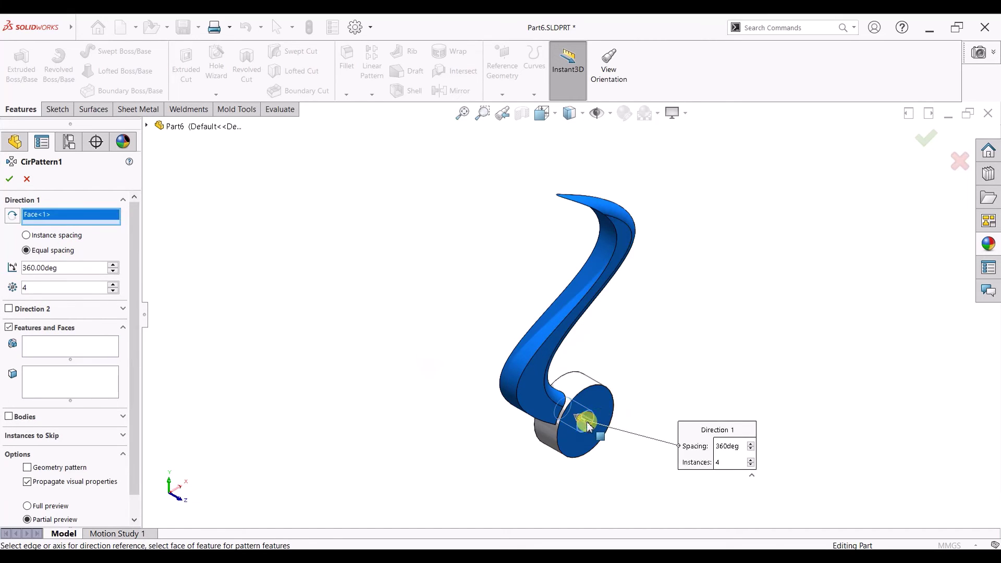
{"action": "left_click", "coordinate": [56, 349]}
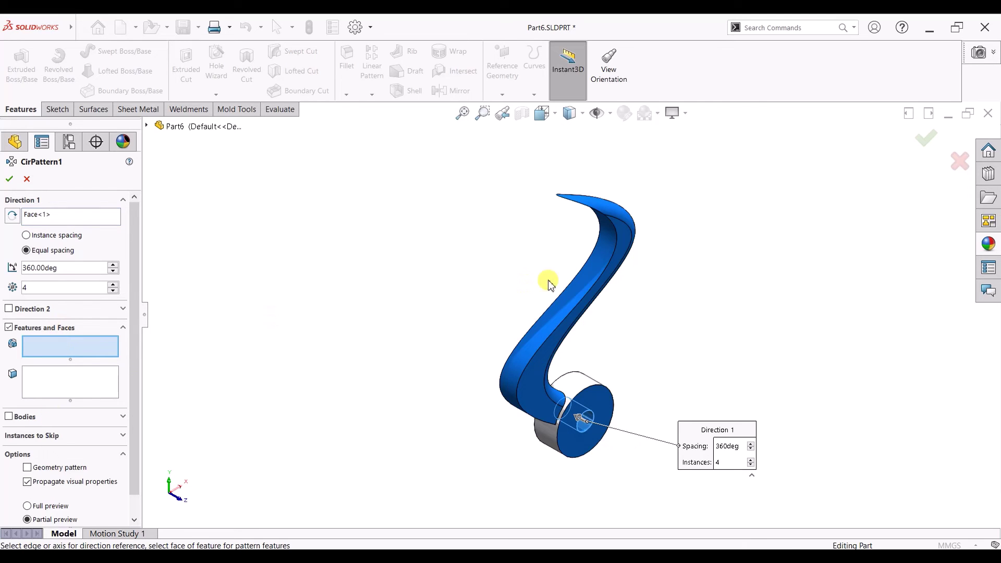
{"action": "left_click", "coordinate": [584, 296]}
{"action": "key", "text": "ctrl+1"}
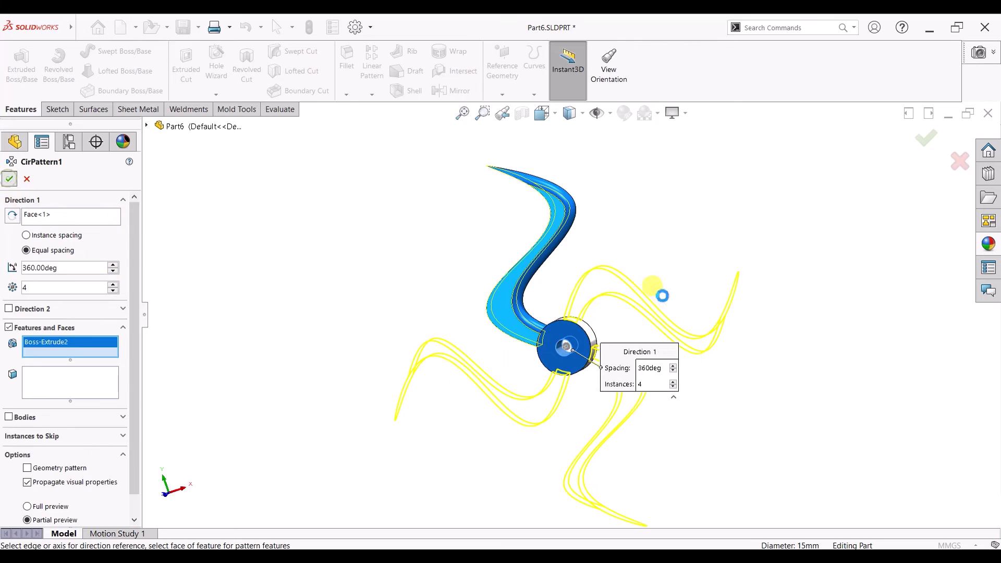
{"action": "right_click", "coordinate": [663, 296]}
{"action": "middle_click_drag", "start_coordinate": [680, 232], "coordinate": [675, 358]}
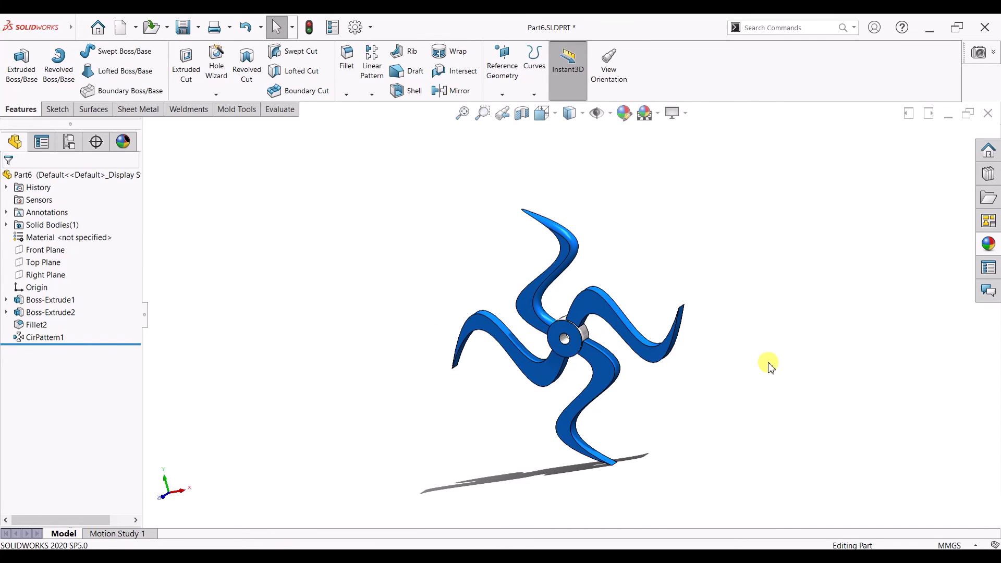
{"action": "left_click", "coordinate": [987, 113]}
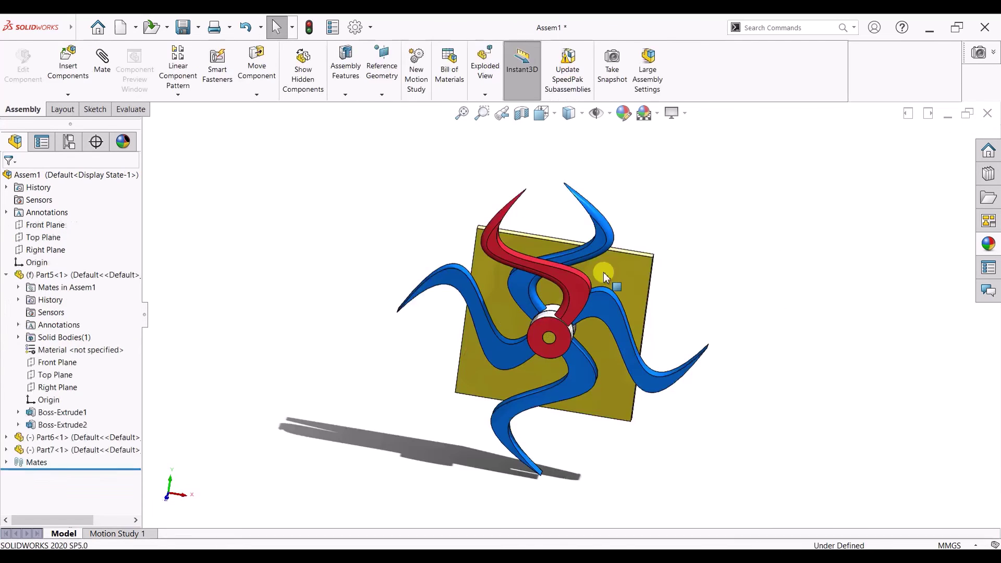
Rotate the red hand slightly counterclockwise about the pin and open its part for editing.
{"action": "middle_click_drag", "start_coordinate": [816, 403], "coordinate": [782, 350]}
{"action": "left_click_drag", "start_coordinate": [526, 245], "coordinate": [468, 262]}
{"action": "key", "text": "Escape"}
{"action": "right_click", "coordinate": [565, 267]}
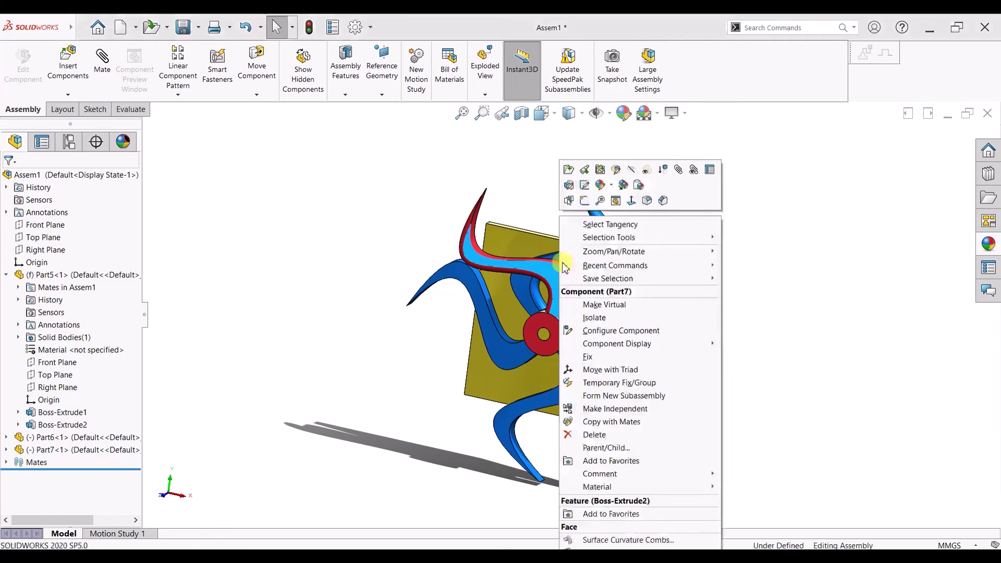
{"action": "left_click", "coordinate": [565, 169]}
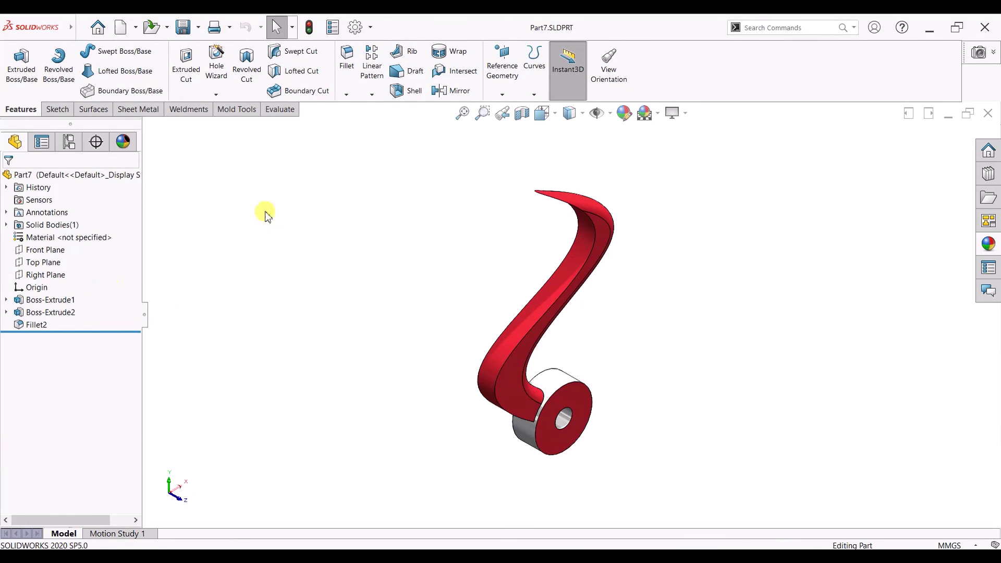
Circular-pattern the red arm around its hub bore with 4 equally spaced instances over 360 degrees, then save and return to the assembly.
{"action": "left_click", "coordinate": [374, 96]}
{"action": "left_click", "coordinate": [369, 118]}
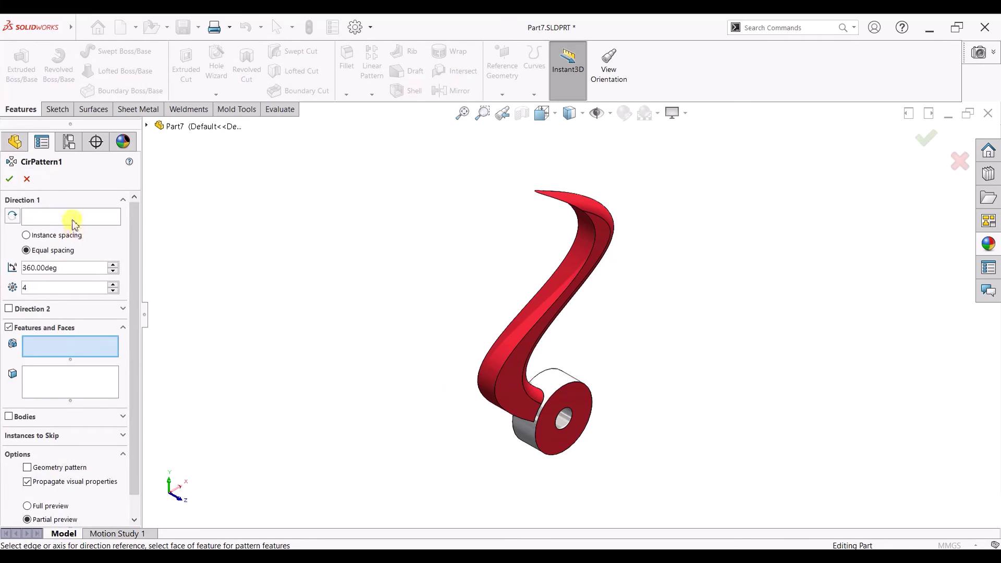
{"action": "left_click", "coordinate": [73, 218]}
{"action": "left_click", "coordinate": [563, 417]}
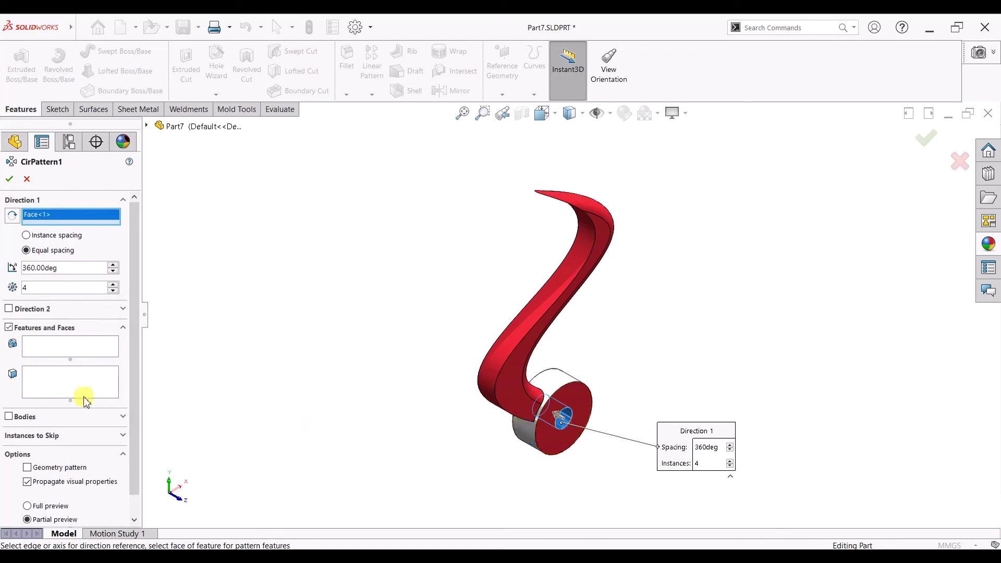
{"action": "left_click", "coordinate": [54, 341]}
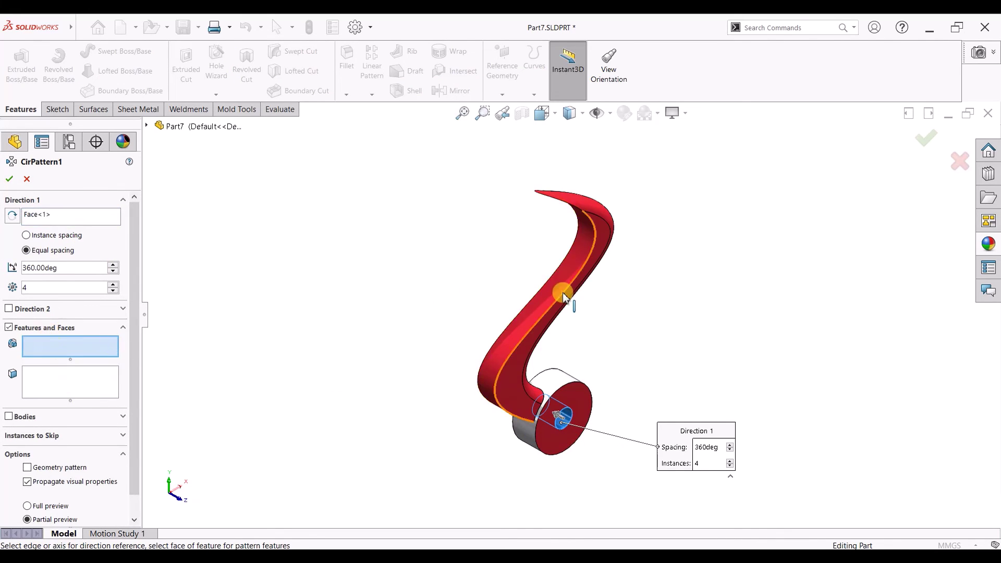
{"action": "left_click", "coordinate": [549, 311]}
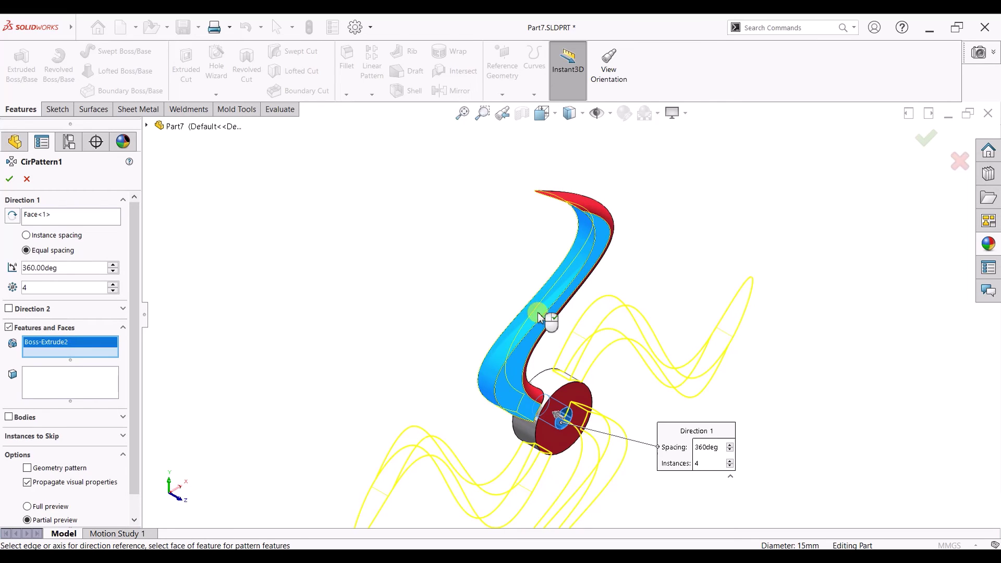
{"action": "left_click", "coordinate": [9, 179]}
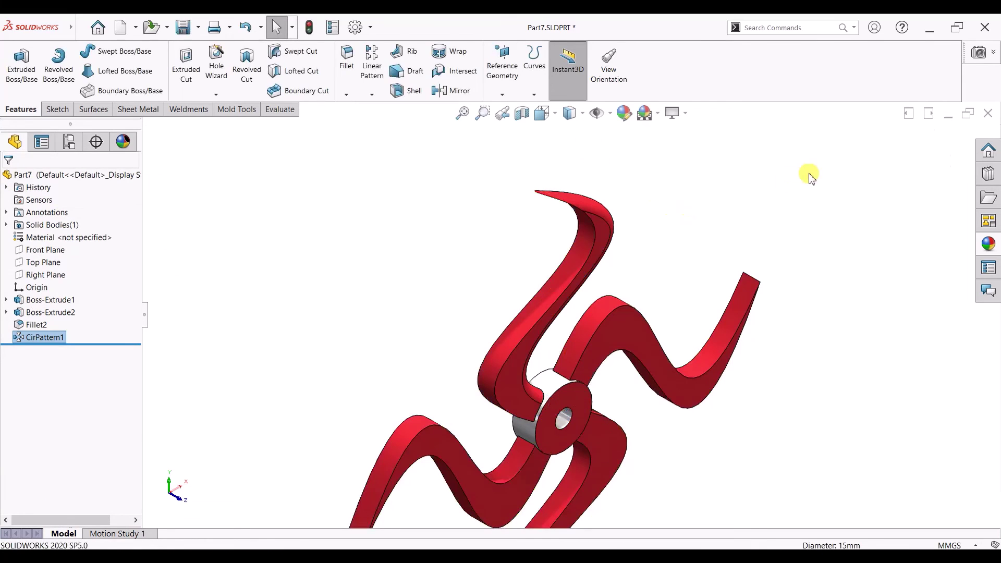
{"action": "key", "text": "Left"}
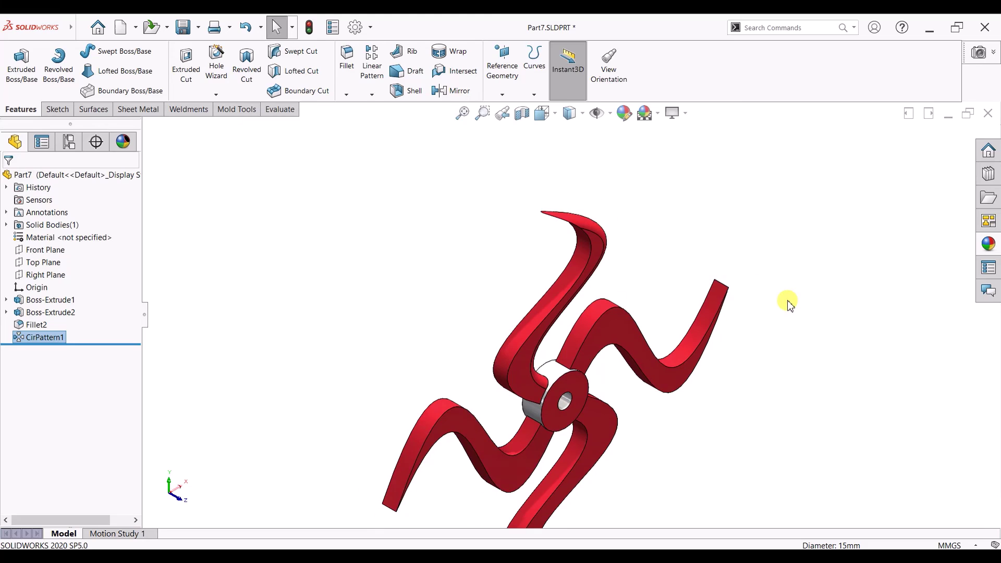
{"action": "left_click", "coordinate": [986, 116]}
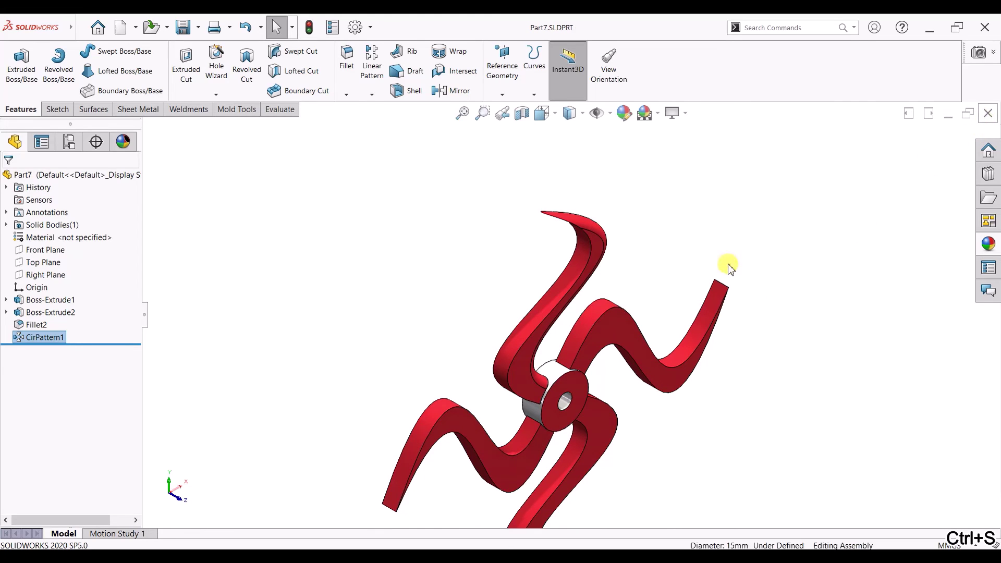
{"action": "left_click", "coordinate": [773, 284]}
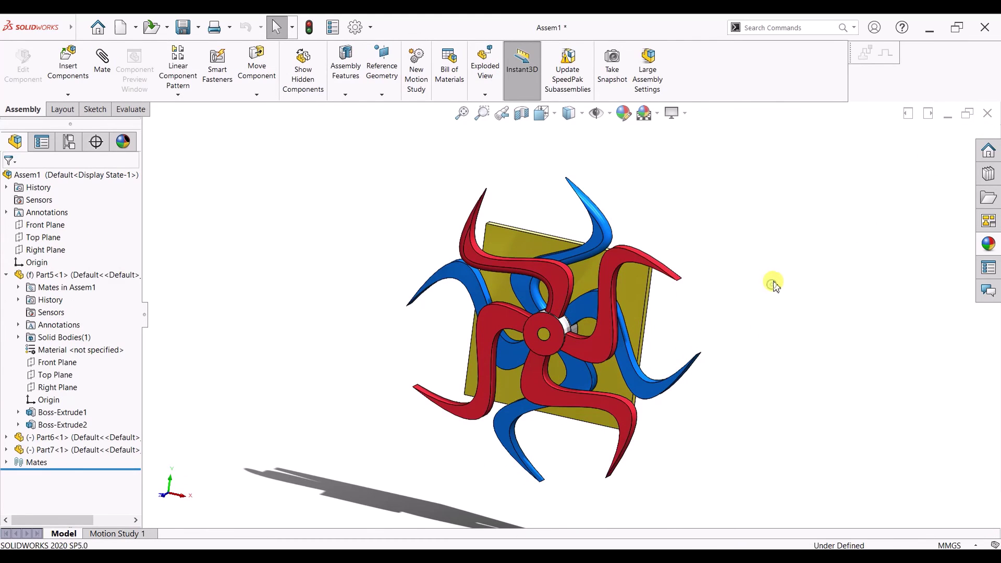
Examine the patterned red and blue hands on the plate in the front view and the isometric view.
{"action": "key", "text": "space"}
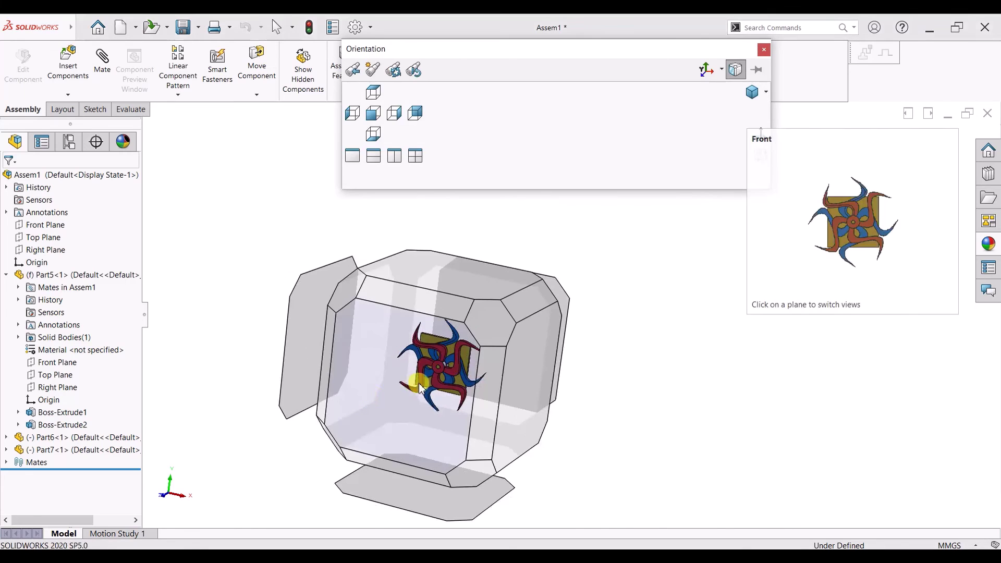
{"action": "left_click", "coordinate": [418, 387]}
{"action": "scroll", "coordinate": [723, 349], "scroll_direction": "down", "scroll_amount": 2}
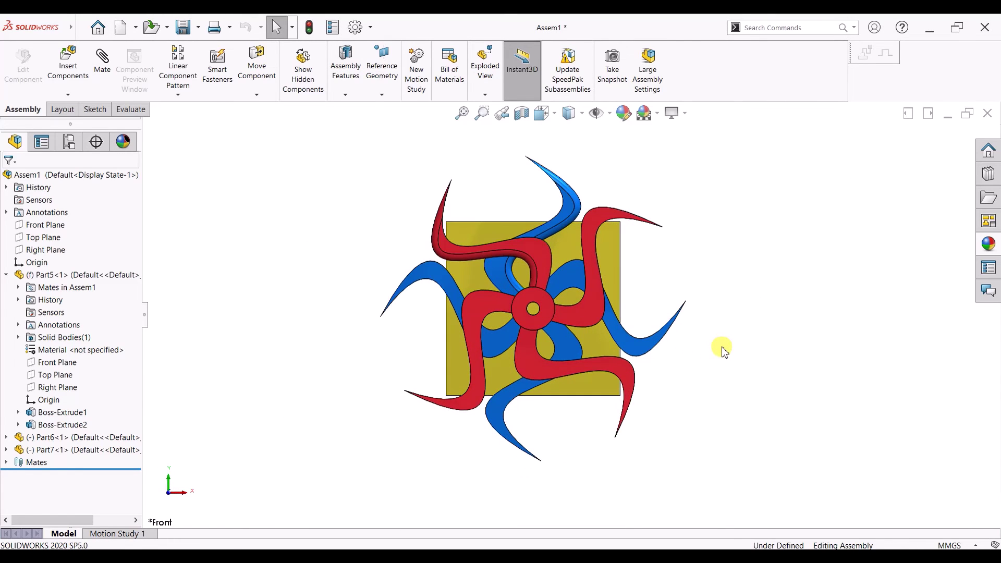
{"action": "middle_click_drag", "start_coordinate": [723, 349], "coordinate": [704, 374]}
{"action": "key", "text": "space"}
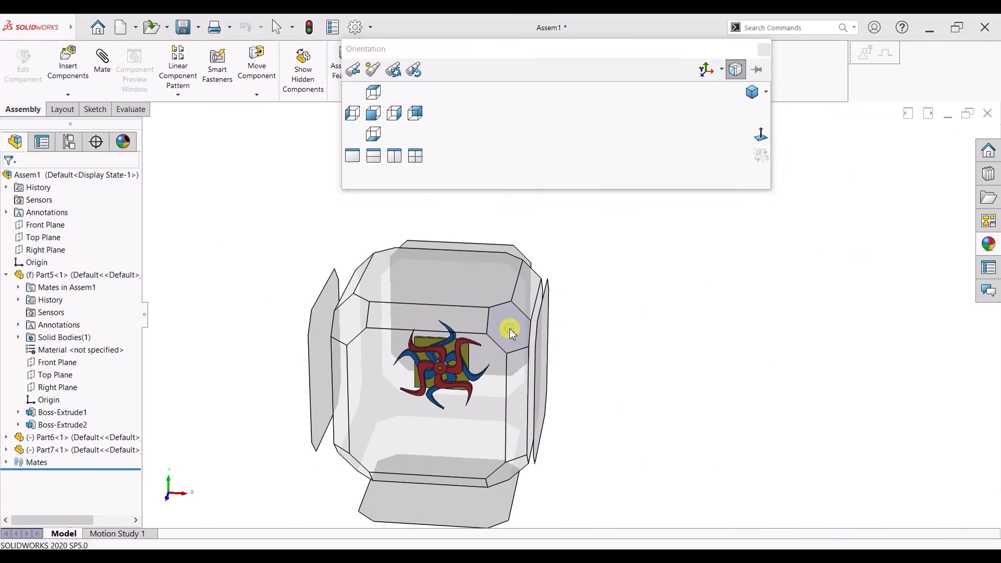
{"action": "left_click", "coordinate": [510, 330]}
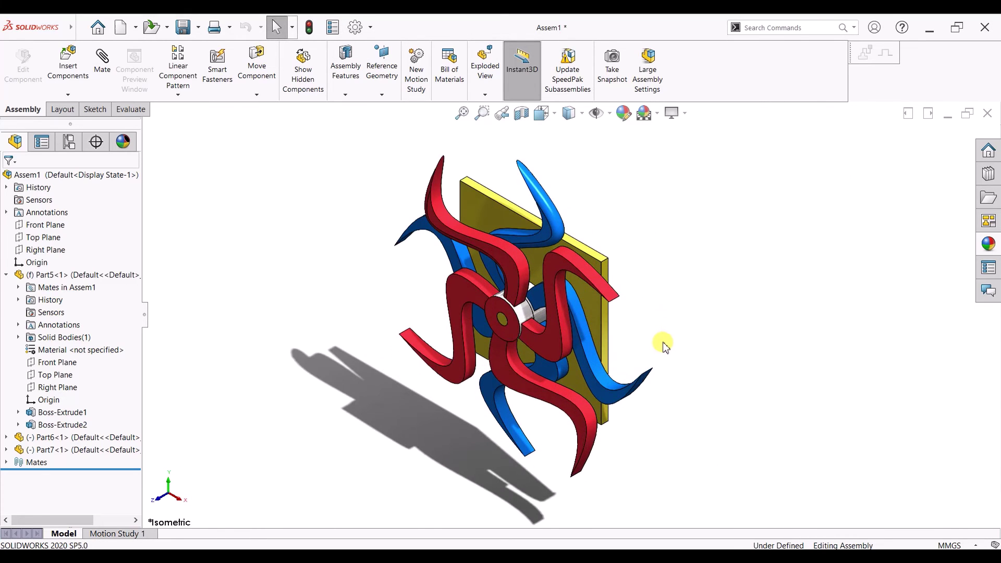
Open Motion Study 1 and edit the animation's frames-per-second property.
{"action": "left_click", "coordinate": [123, 534]}
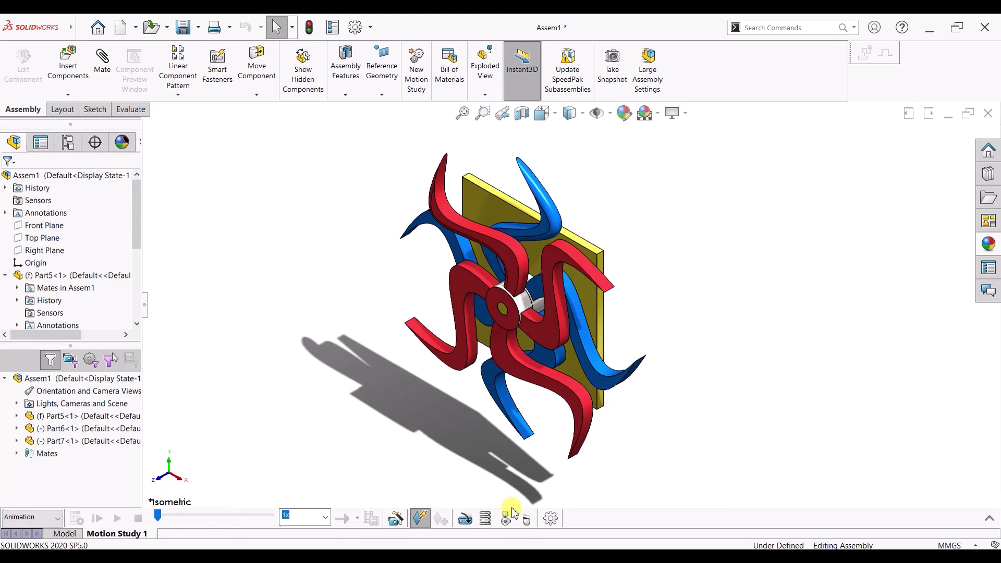
{"action": "left_click", "coordinate": [553, 519]}
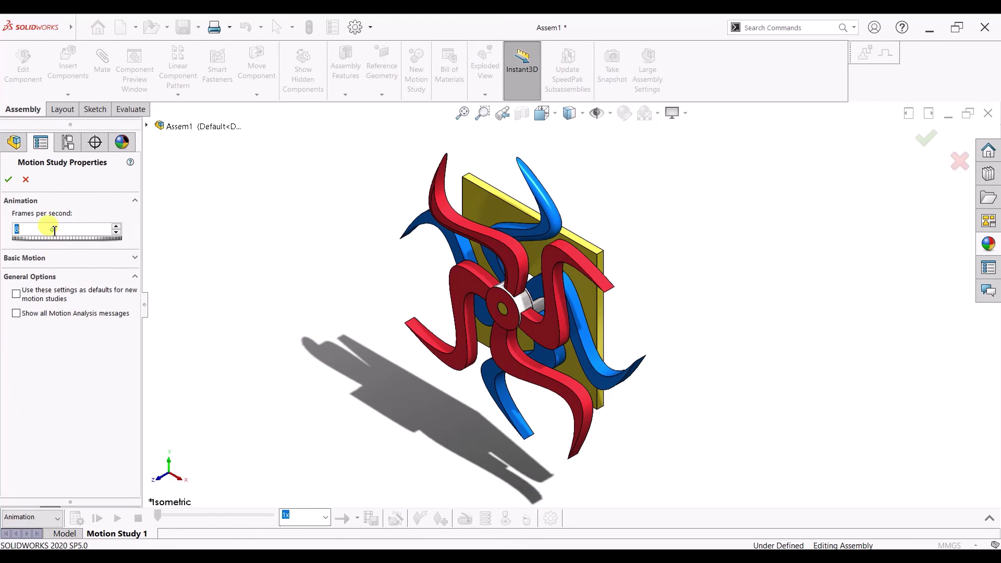
{"action": "left_click", "coordinate": [8, 179]}
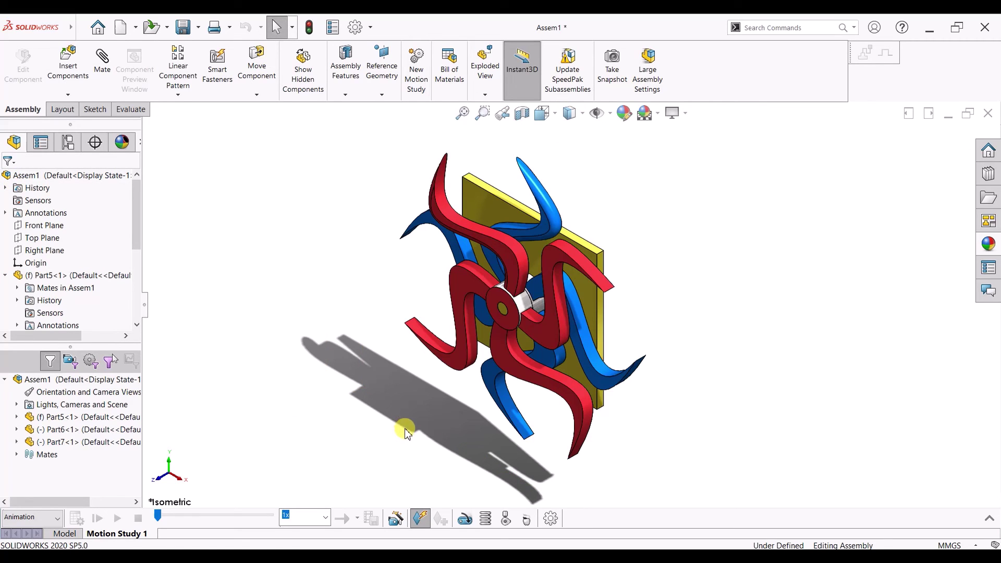
Add a rotary motor to the blue hub's cylindrical face with a constant speed of 100 RPM.
{"action": "scroll", "coordinate": [413, 428], "scroll_direction": "down", "scroll_amount": 2}
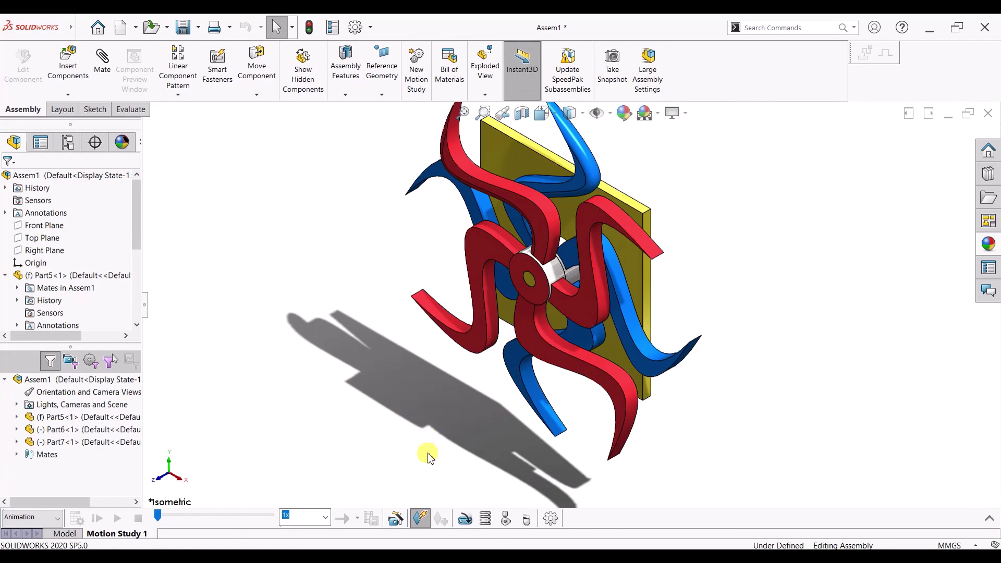
{"action": "left_click", "coordinate": [464, 519]}
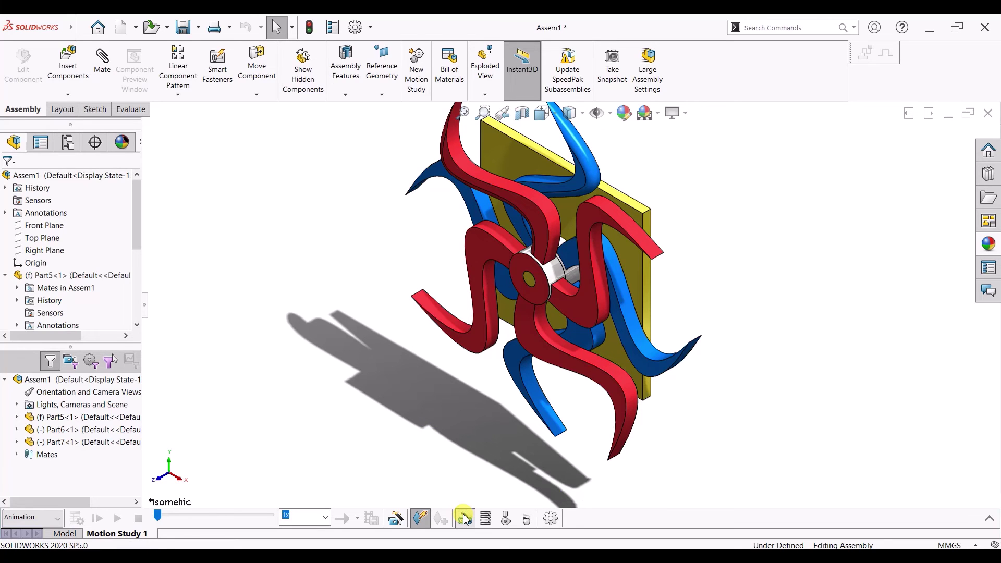
{"action": "left_click", "coordinate": [576, 277]}
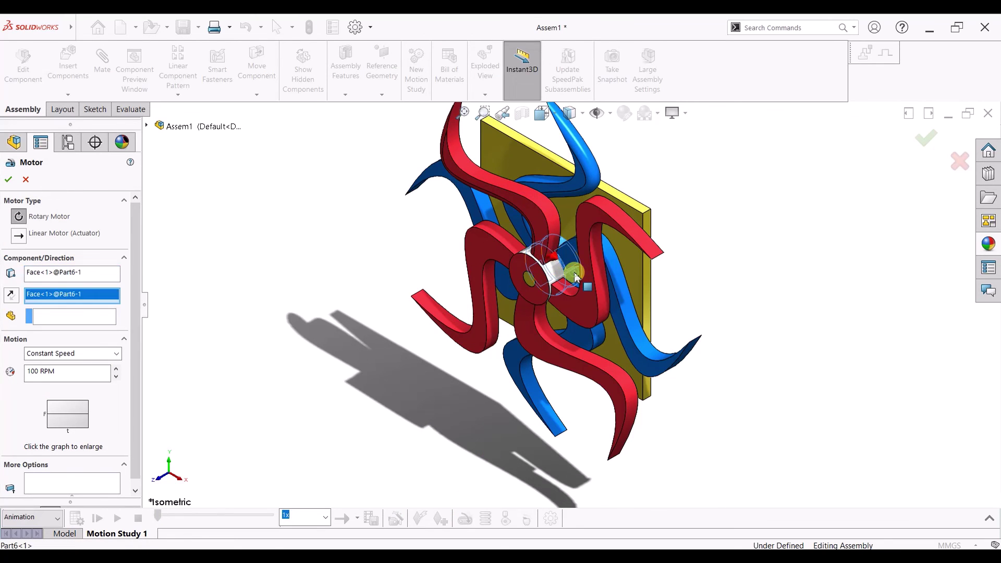
{"action": "key", "text": "ctrl+1"}
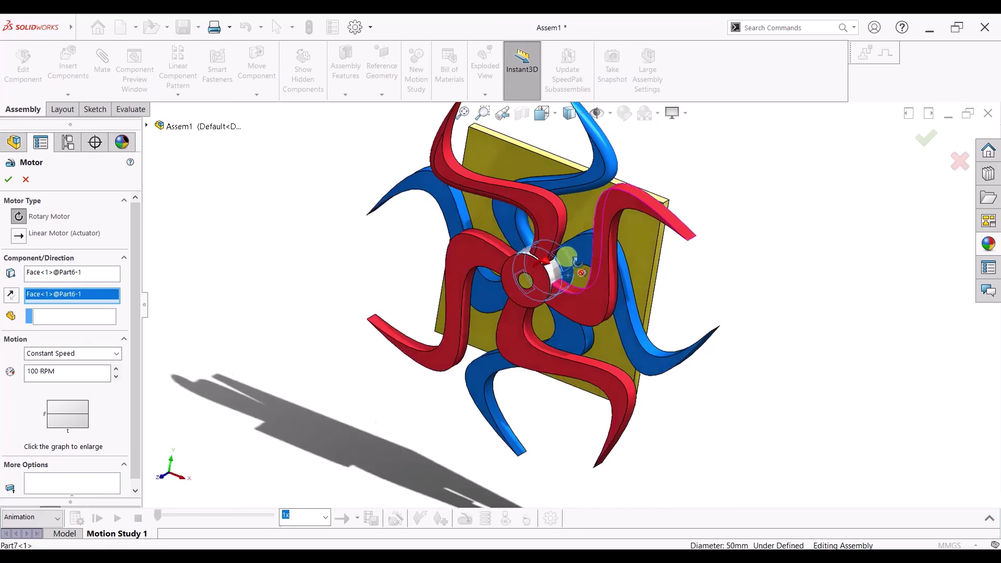
{"action": "scroll", "coordinate": [533, 278], "scroll_direction": "down", "scroll_amount": 3}
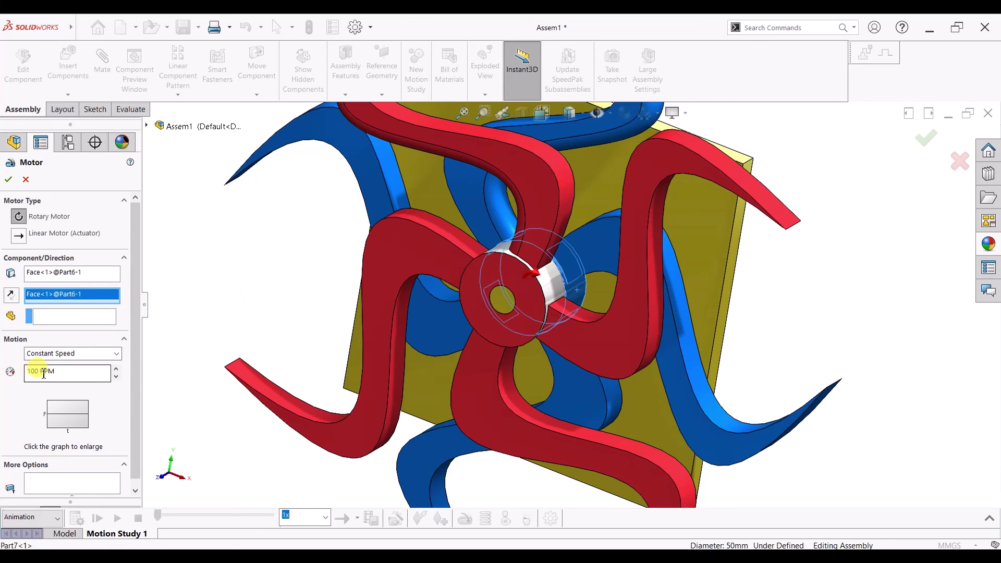
{"action": "left_click", "coordinate": [8, 179]}
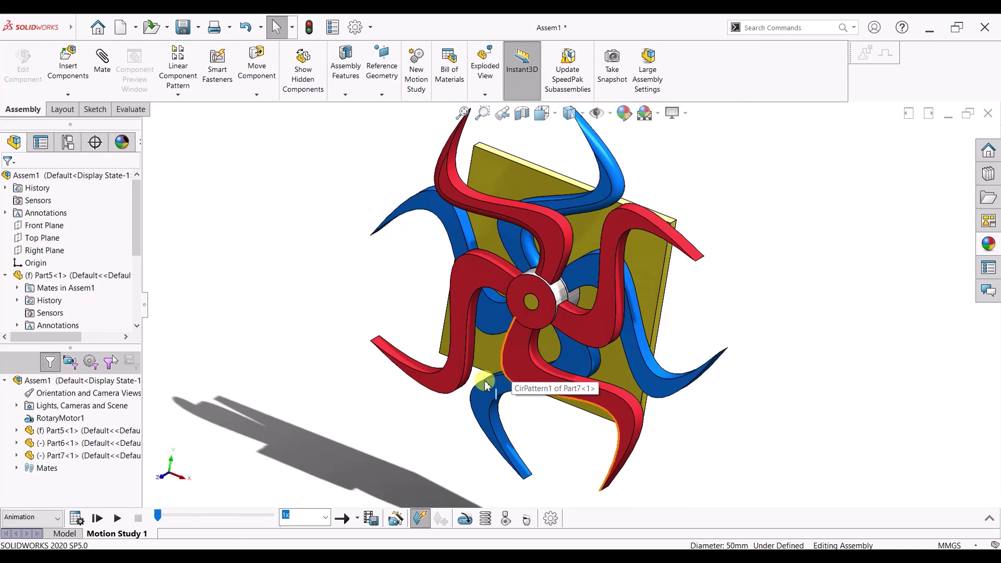
Add a second constant-speed 100 RPM rotary motor to the red hub's cylindrical face, and expand the motion study timeline.
{"action": "left_click", "coordinate": [465, 523]}
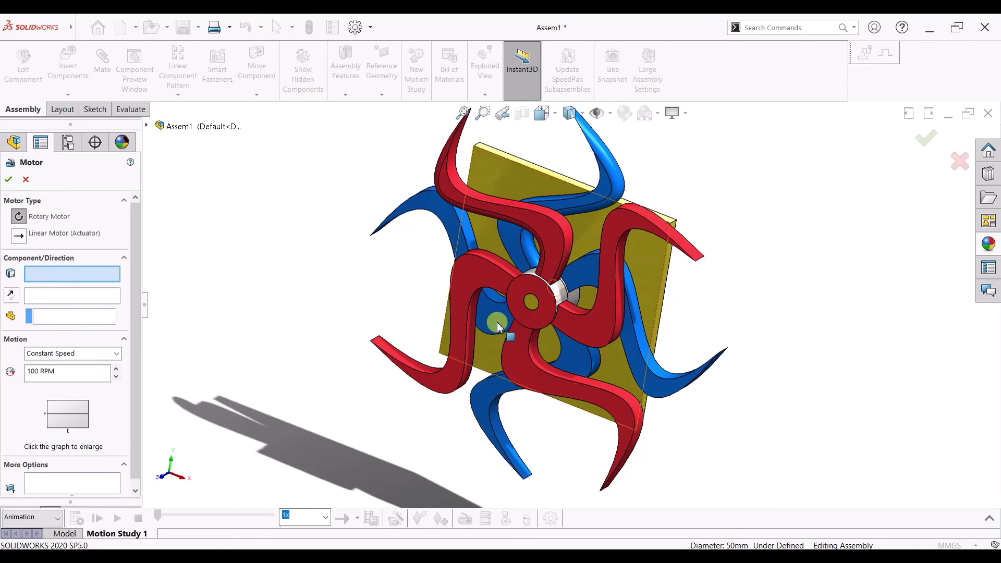
{"action": "left_click", "coordinate": [556, 295]}
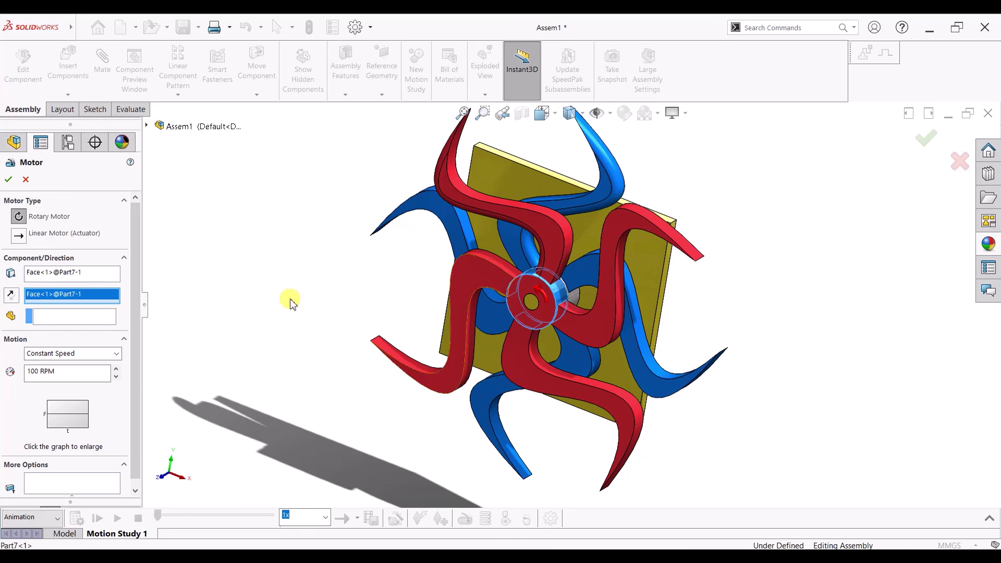
{"action": "left_click", "coordinate": [37, 373]}
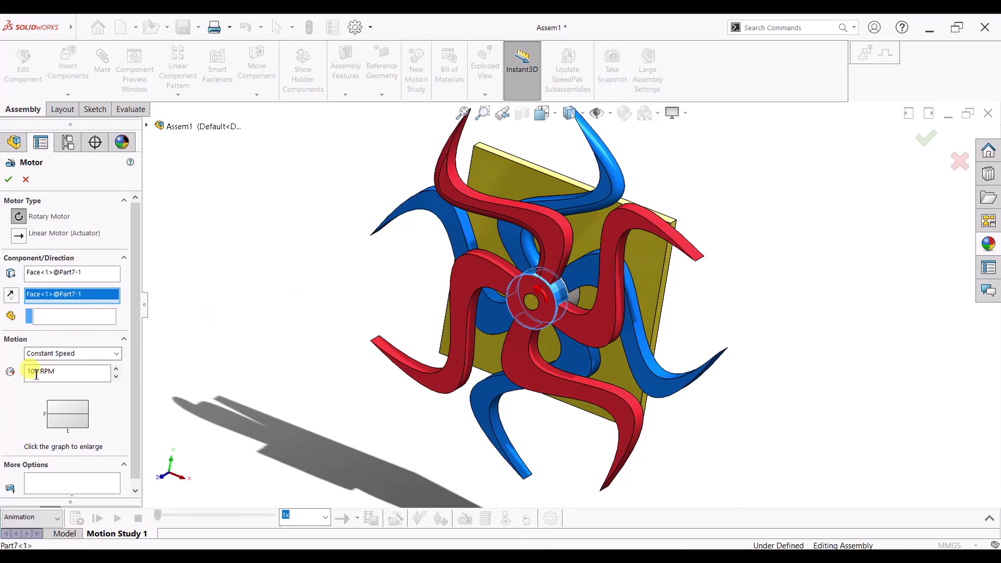
{"action": "left_click", "coordinate": [8, 179]}
{"action": "left_click", "coordinate": [989, 518]}
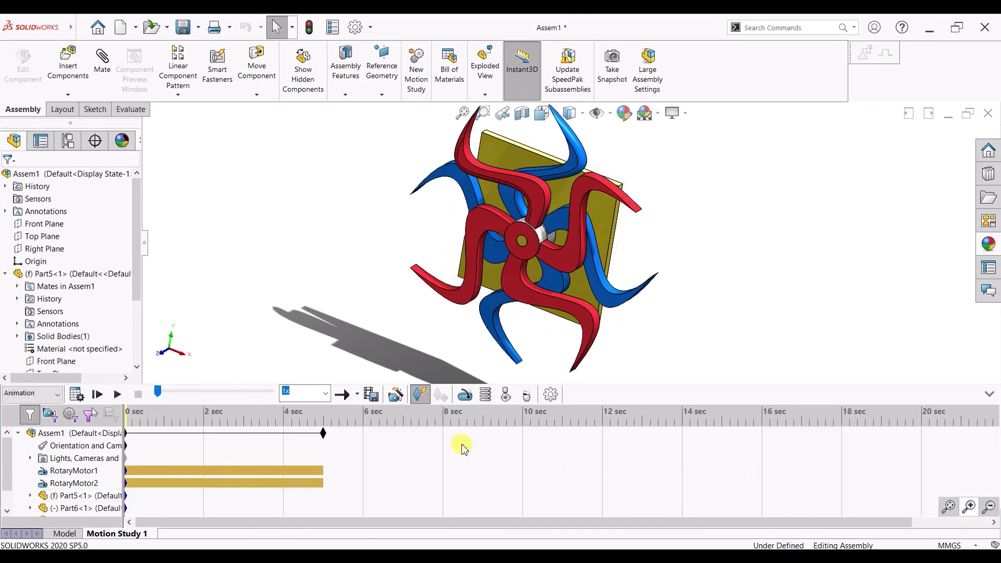
Extend the motion study's duration to about 10 seconds, collapse the timeline, and calculate the study.
{"action": "left_click", "coordinate": [325, 435]}
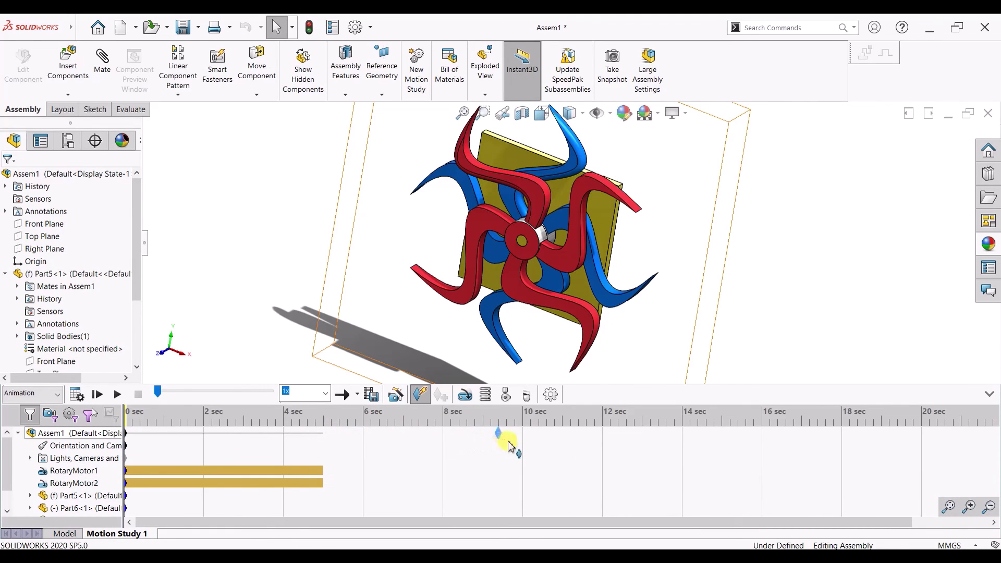
{"action": "left_click_drag", "start_coordinate": [528, 446], "coordinate": [527, 438]}
{"action": "left_click", "coordinate": [990, 394]}
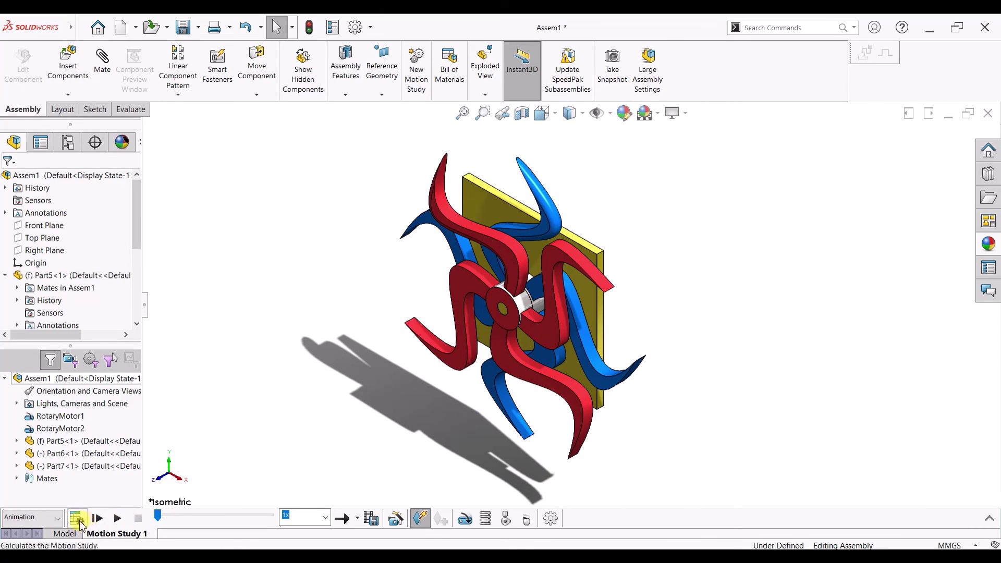
{"action": "left_click", "coordinate": [77, 519]}
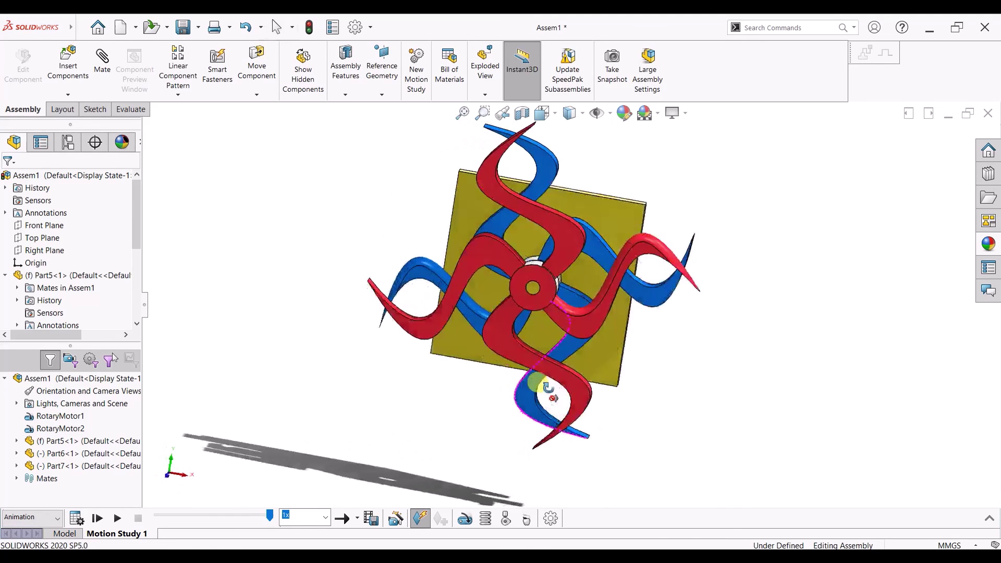
Play the calculated hand motion in the front view, replay it in the isometric view, and stop the playback.
{"action": "key", "text": "space"}
{"action": "key", "text": "ctrl+1"}
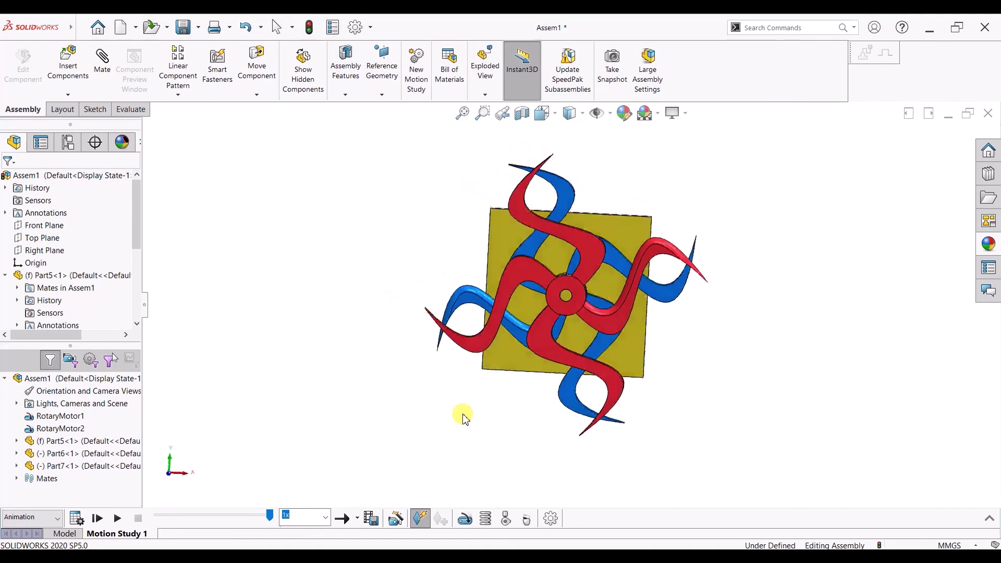
{"action": "scroll", "coordinate": [530, 341], "scroll_direction": "down", "scroll_amount": 4}
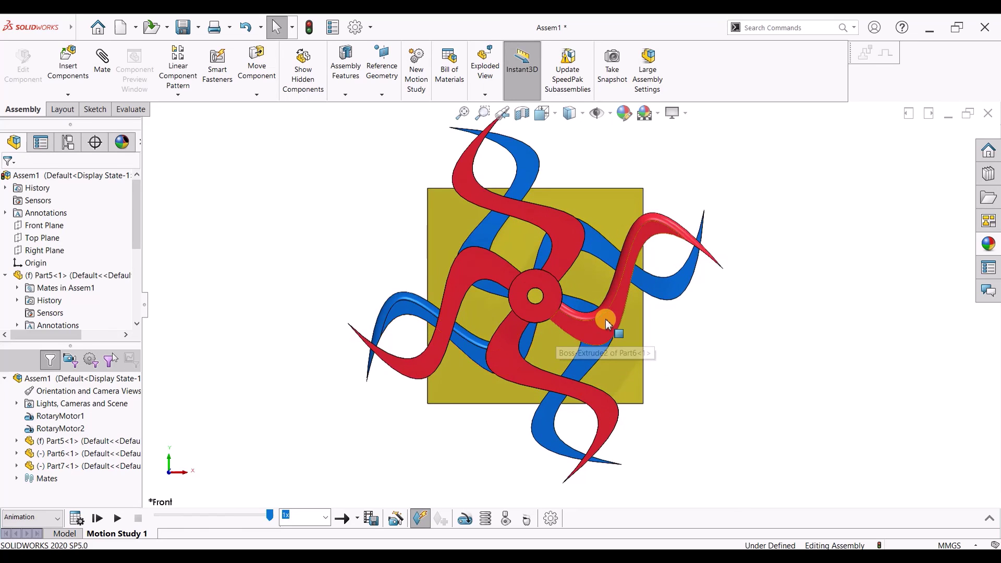
{"action": "left_click", "coordinate": [117, 519]}
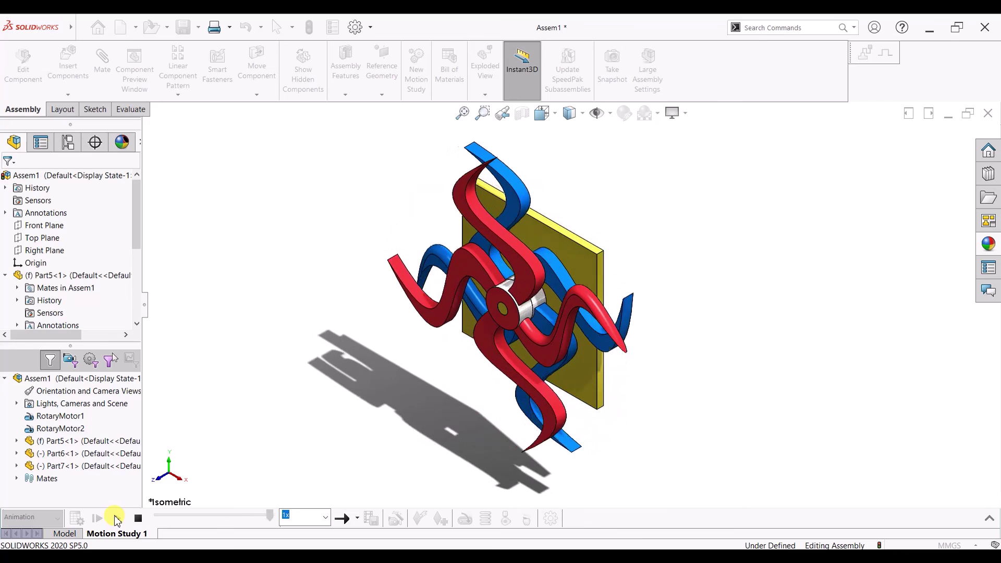
{"action": "left_click", "coordinate": [116, 519]}
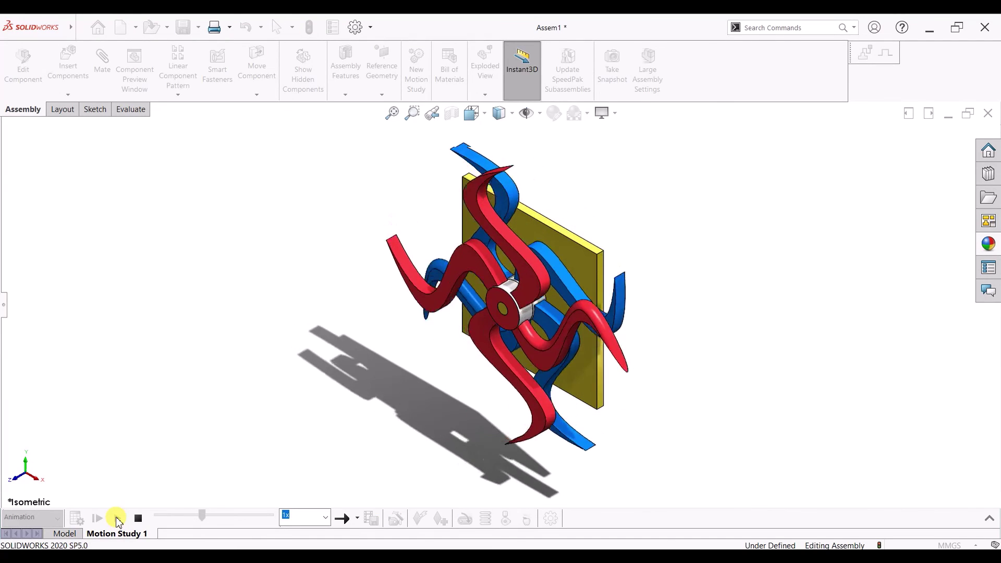
{"action": "left_click", "coordinate": [138, 519]}
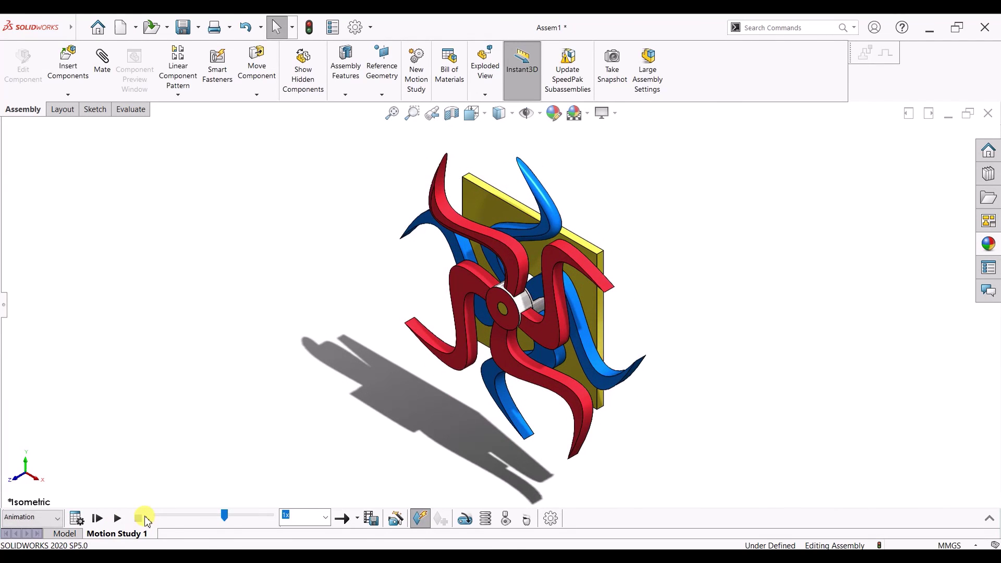
Return to the front view and replay the animation, repeating it from an angled 3D view.
{"action": "key", "text": "space"}
{"action": "left_click", "coordinate": [333, 402]}
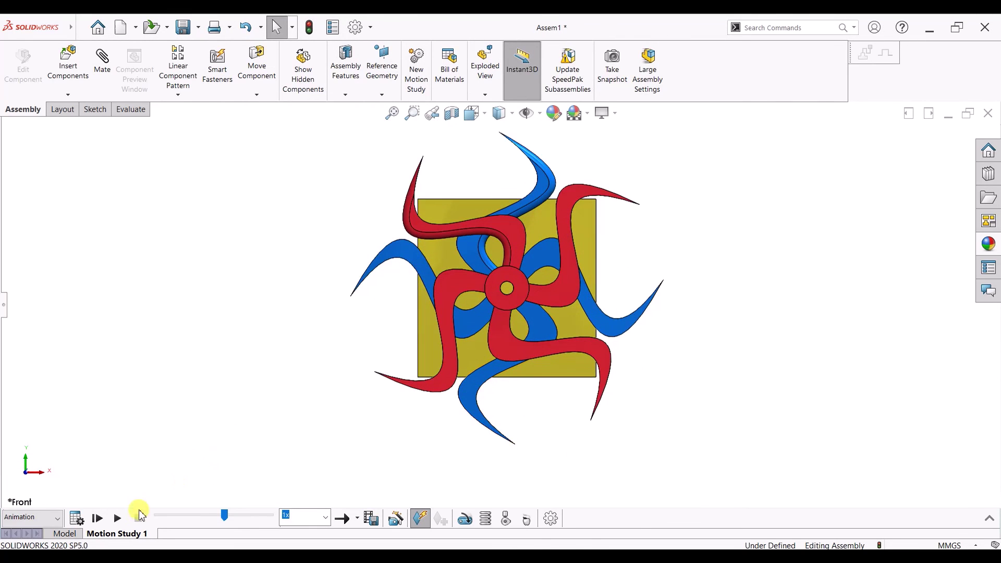
{"action": "left_click", "coordinate": [119, 518]}
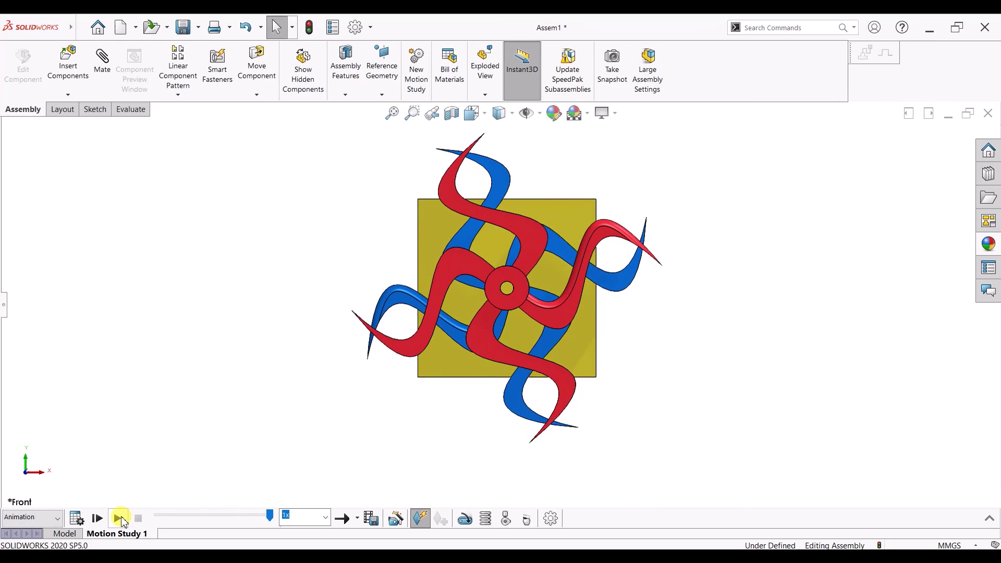
{"action": "left_click", "coordinate": [120, 519]}
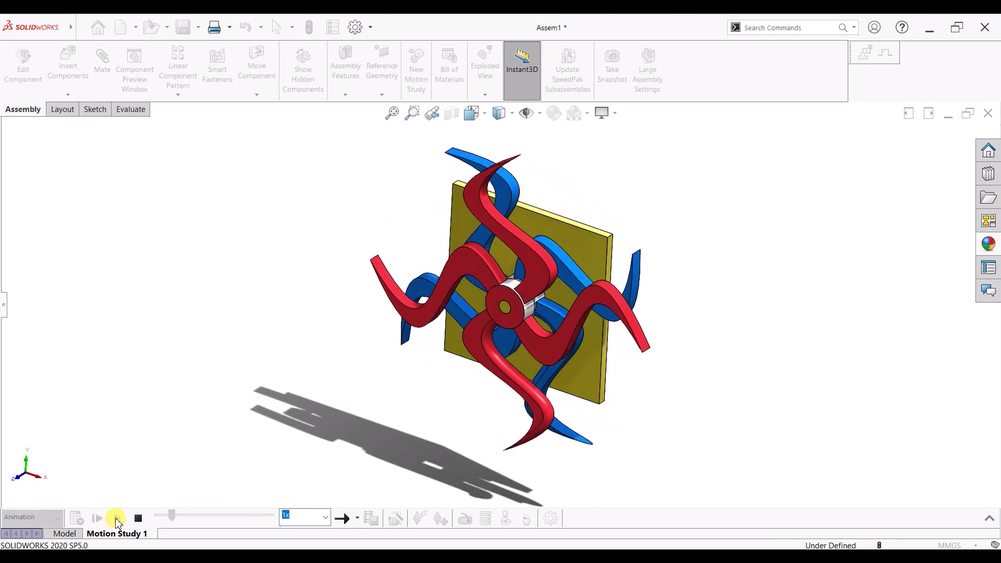